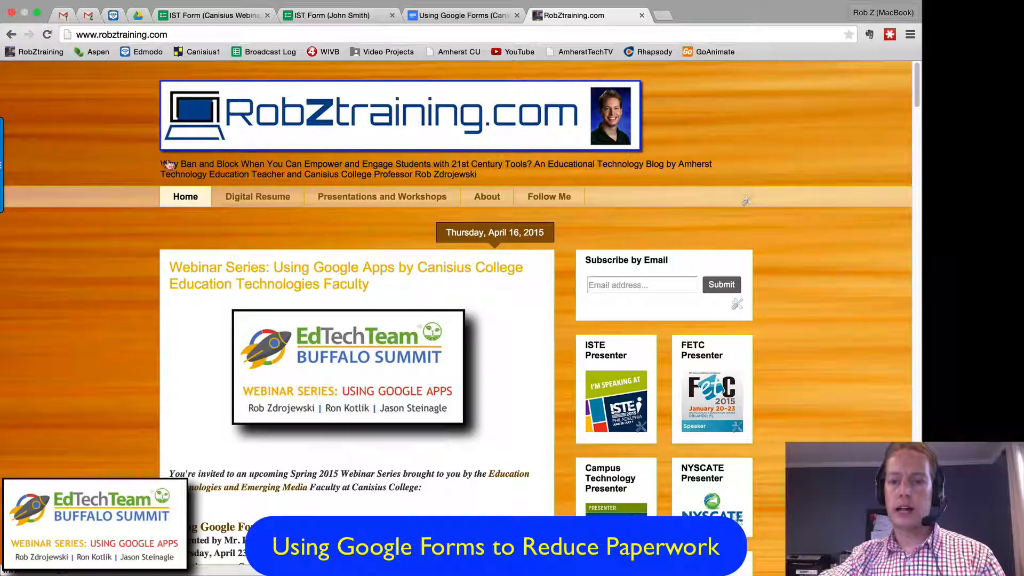
# Step: Read the Google Apps webinar series post on the blog, down to its presentation outline preview
pyautogui.scroll(-2, 120, 248)
pyautogui.scroll(-5, 119, 248)
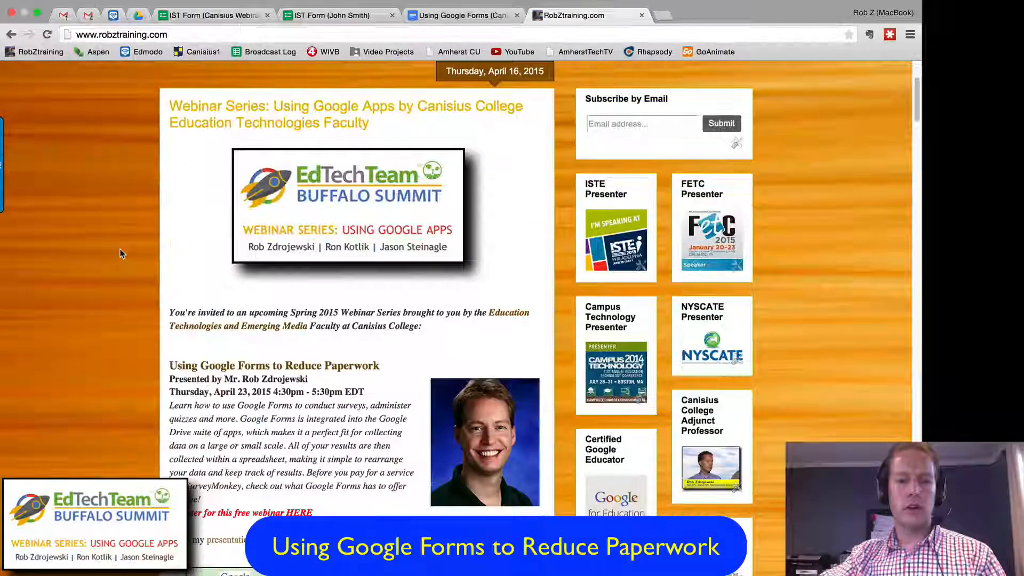
pyautogui.scroll(-4, 114, 248)
pyautogui.scroll(-6, 116, 248)
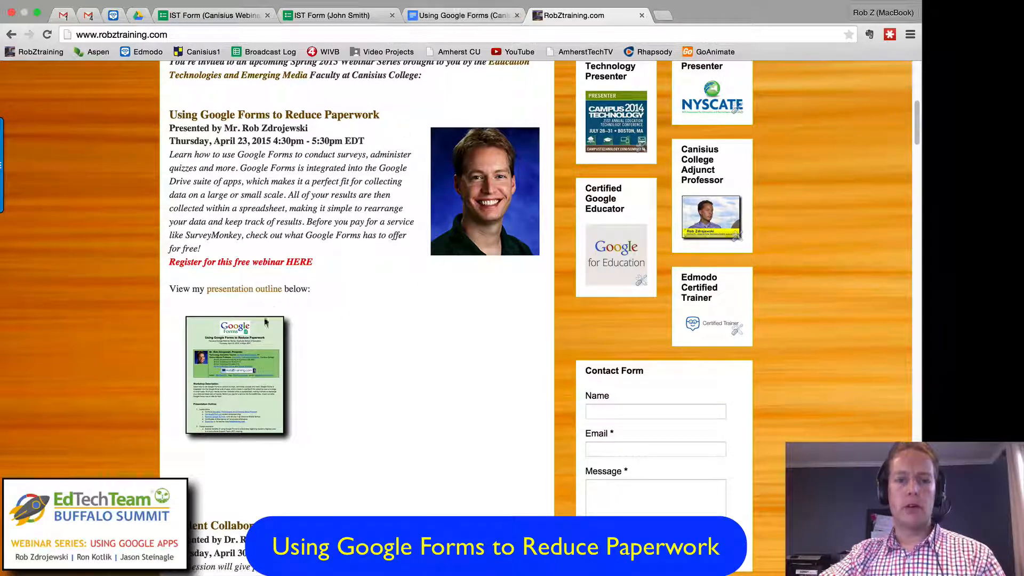
# Step: Switch to the Using Google Forms outline document and read its workshop description and presentation outline
pyautogui.click(452, 20)
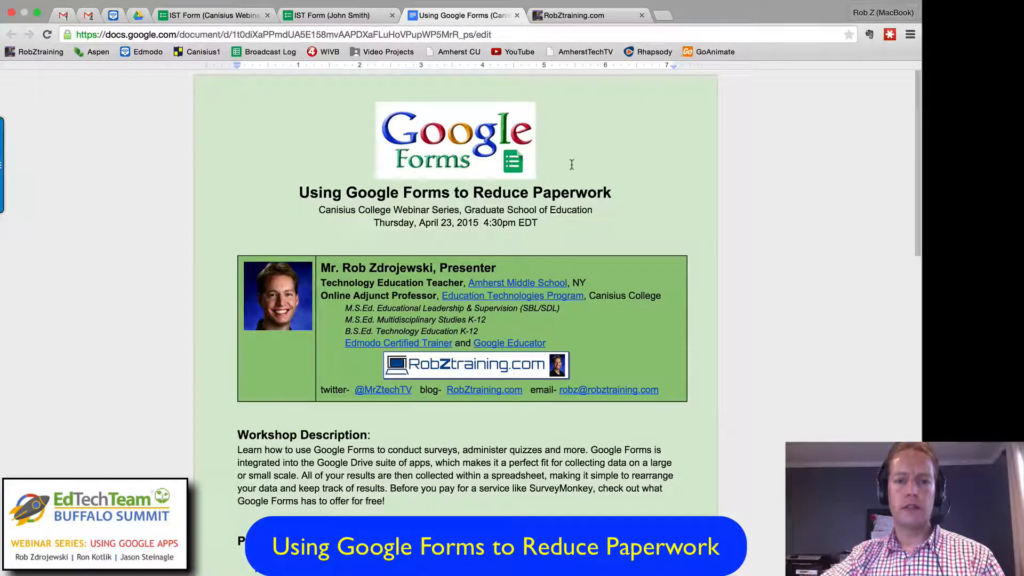
pyautogui.scroll(-5, 752, 226)
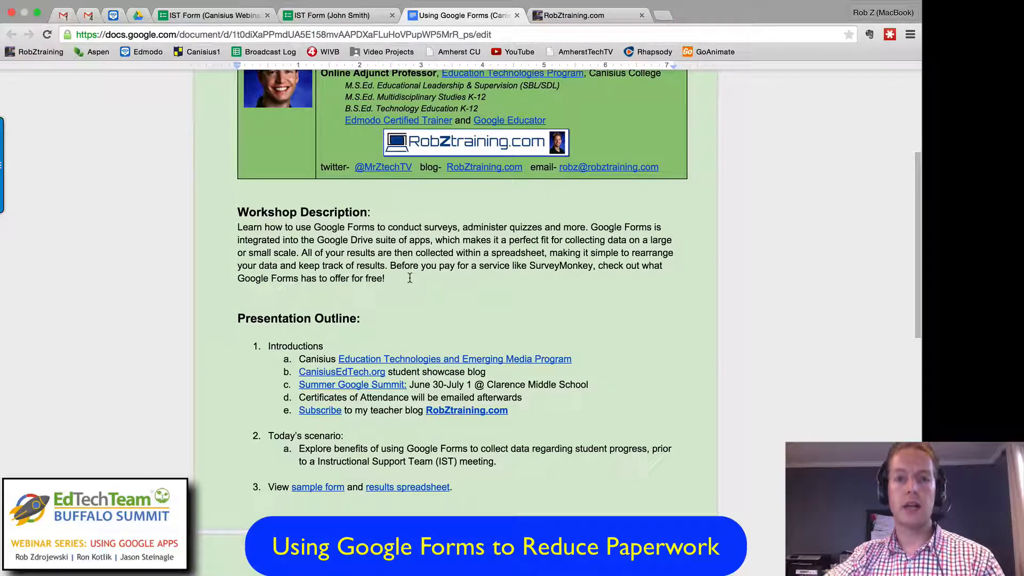
pyautogui.scroll(-1, 409, 276)
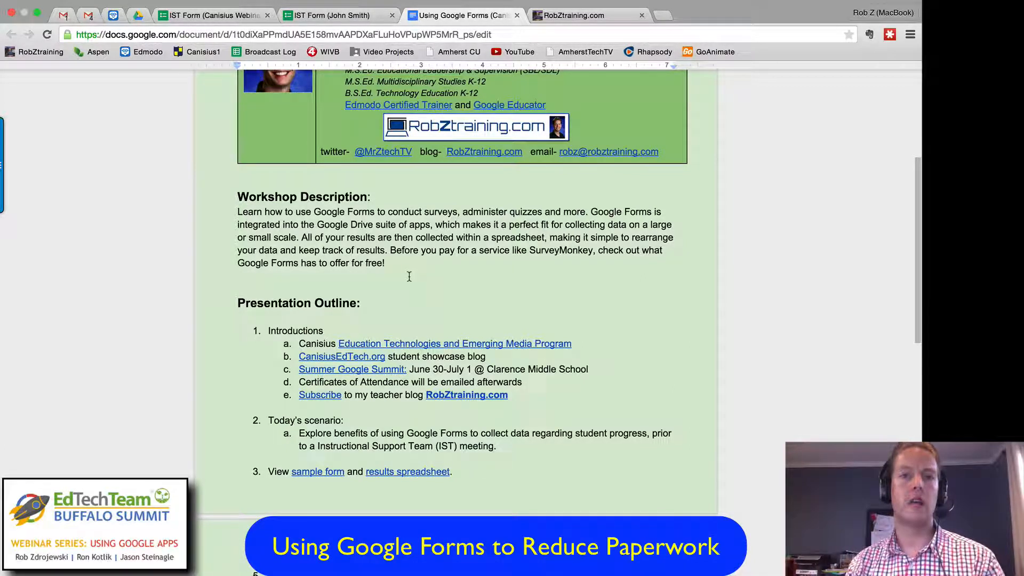
pyautogui.scroll(-4, 567, 294)
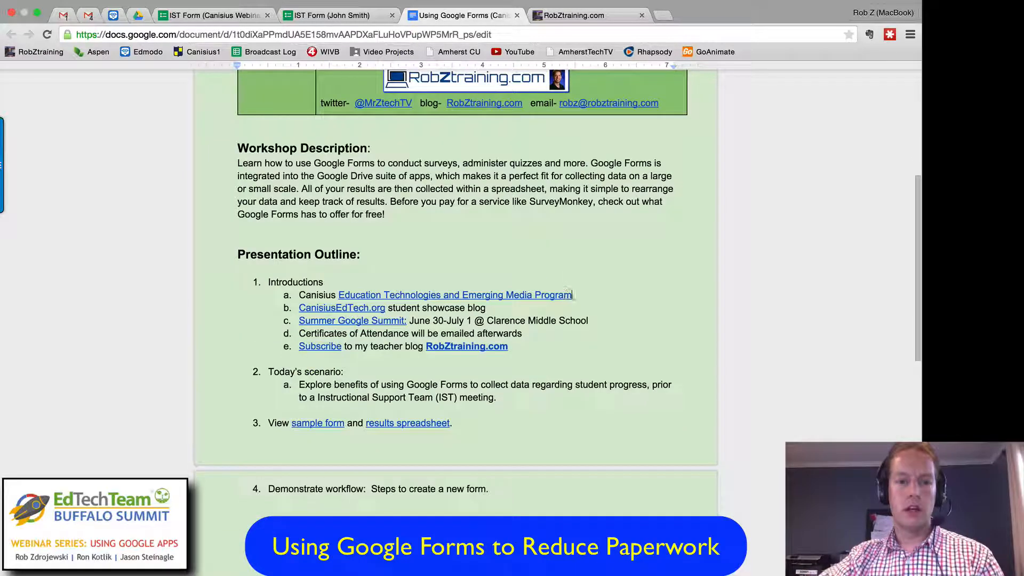
pyautogui.scroll(-4, 610, 293)
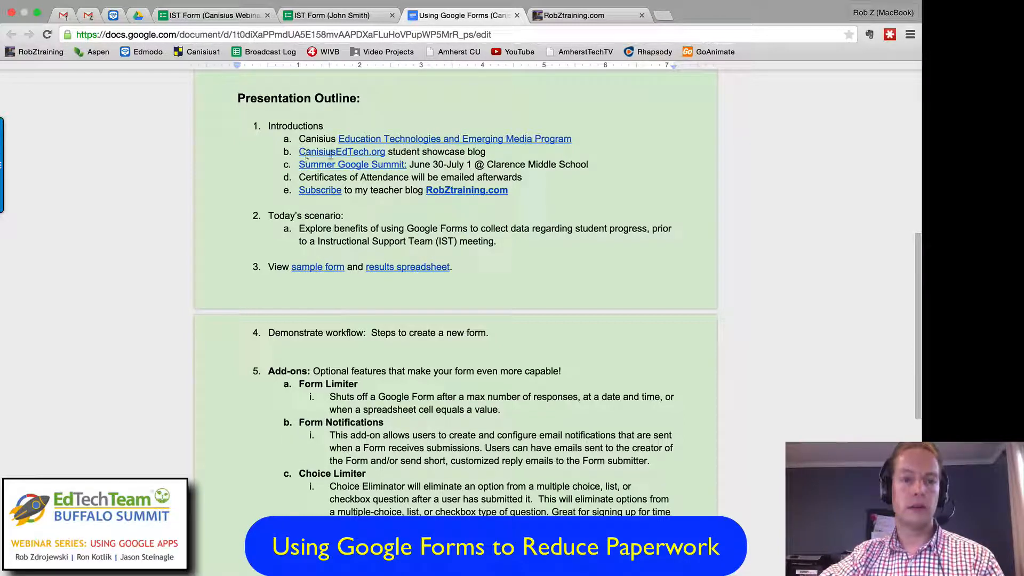
# Step: Open the CanisiusEdTech.org link from the outline and browse the blog's student project posts
pyautogui.click(364, 153)
pyautogui.click(374, 171)
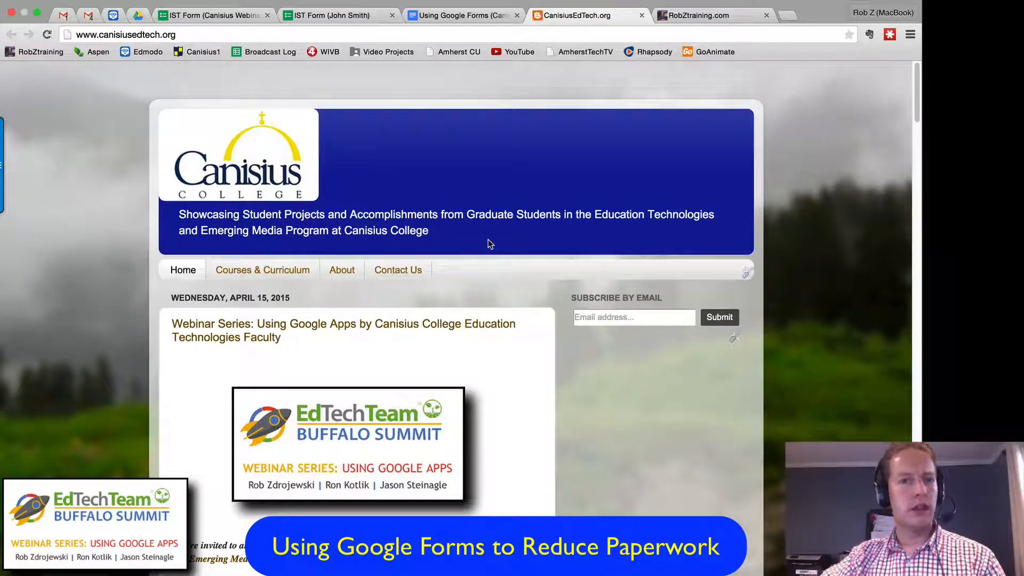
pyautogui.scroll(-3, 490, 243)
pyautogui.scroll(-20, 499, 239)
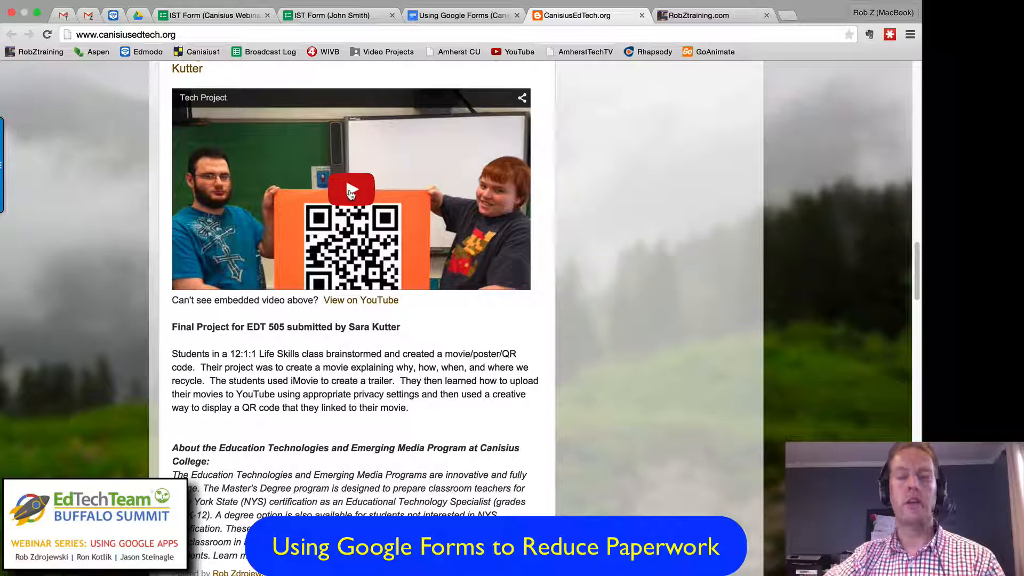
pyautogui.scroll(-7, 552, 243)
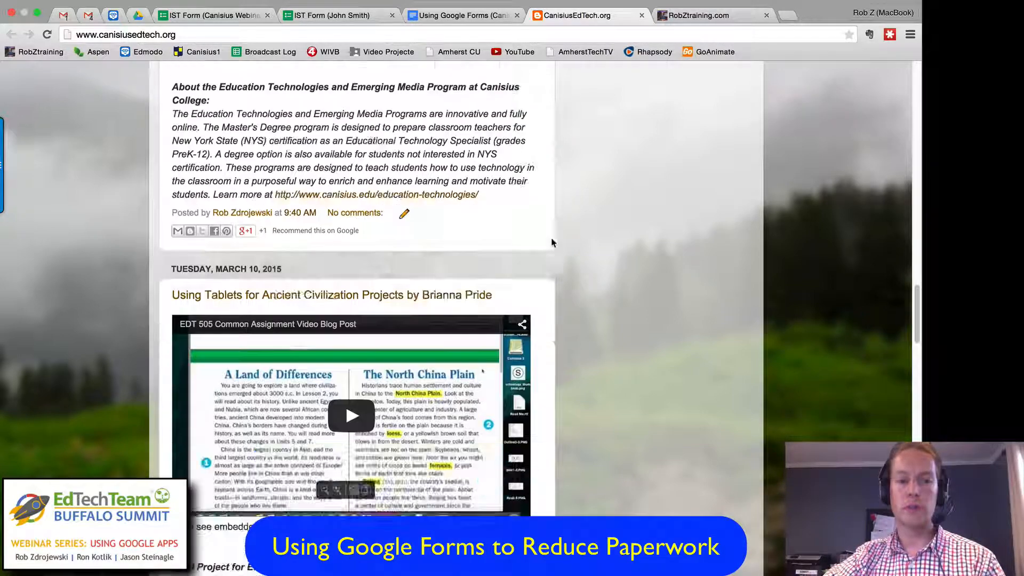
pyautogui.scroll(-4, 592, 247)
pyautogui.scroll(-7, 590, 247)
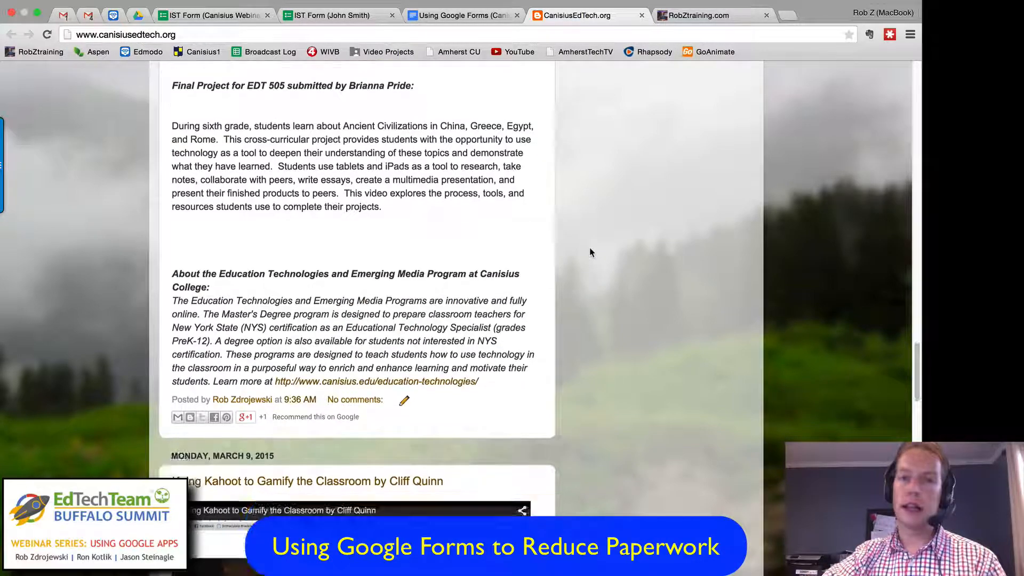
pyautogui.scroll(-1, 594, 252)
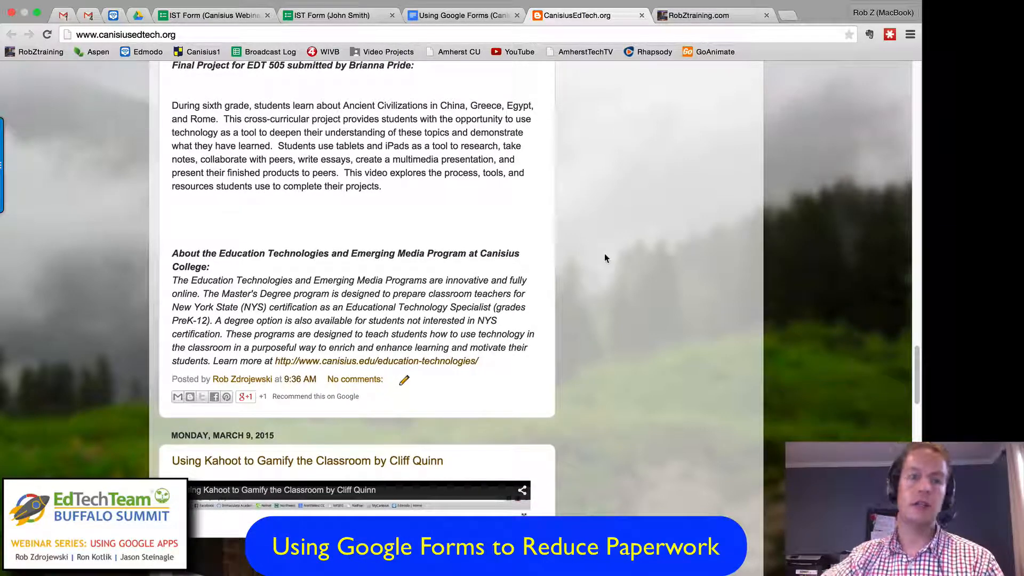
pyautogui.scroll(-6, 575, 246)
pyautogui.scroll(15, 569, 228)
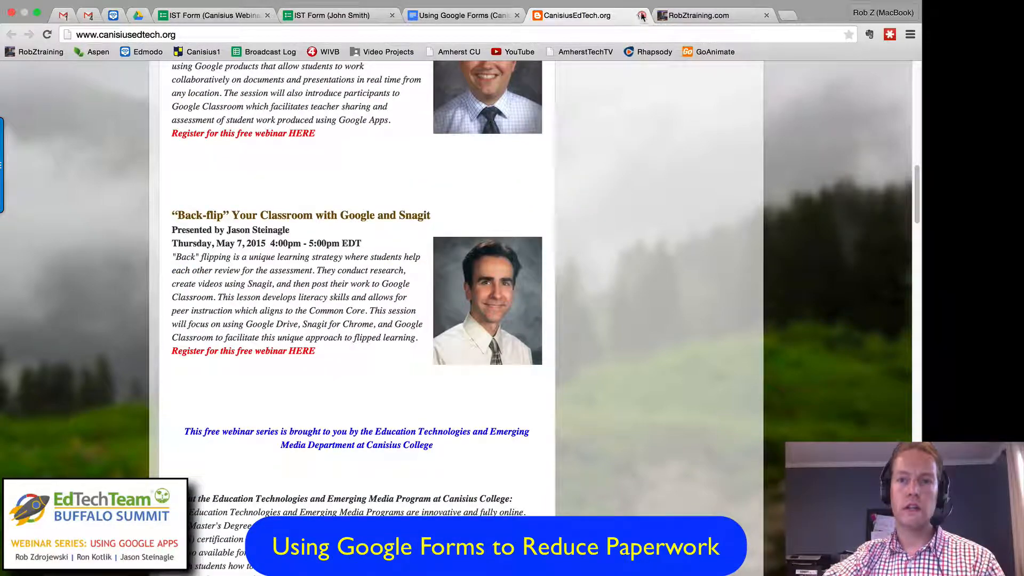
# Step: Close the CanisiusEdTech.org page and return to the introductions list in the outline document
pyautogui.click(459, 15)
pyautogui.press('super+w')
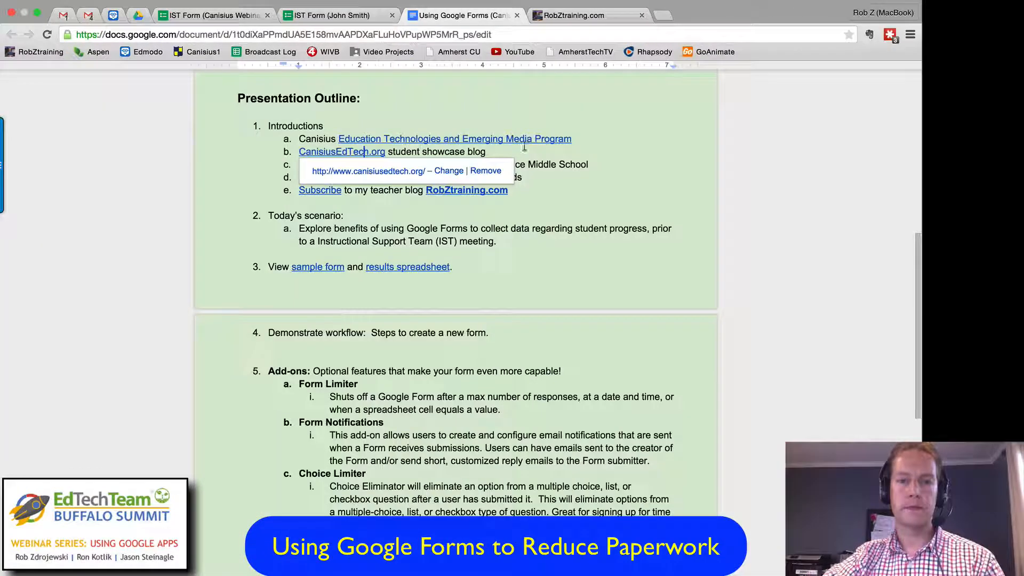
pyautogui.click(560, 202)
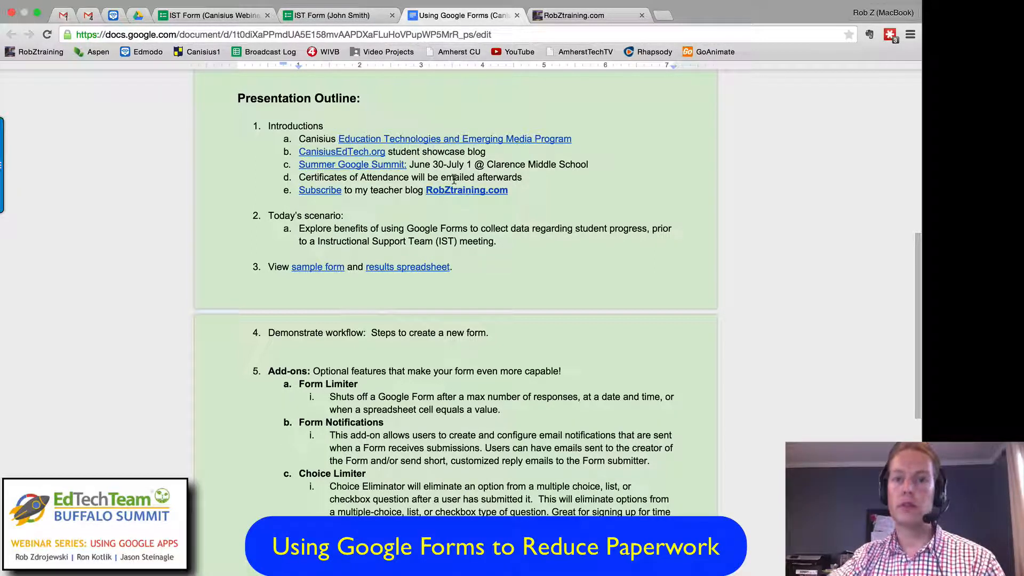
# Step: Review the outline's introductions, view the RobZtraining.com blog's home page, and return to the outline
pyautogui.scroll(-1, 453, 180)
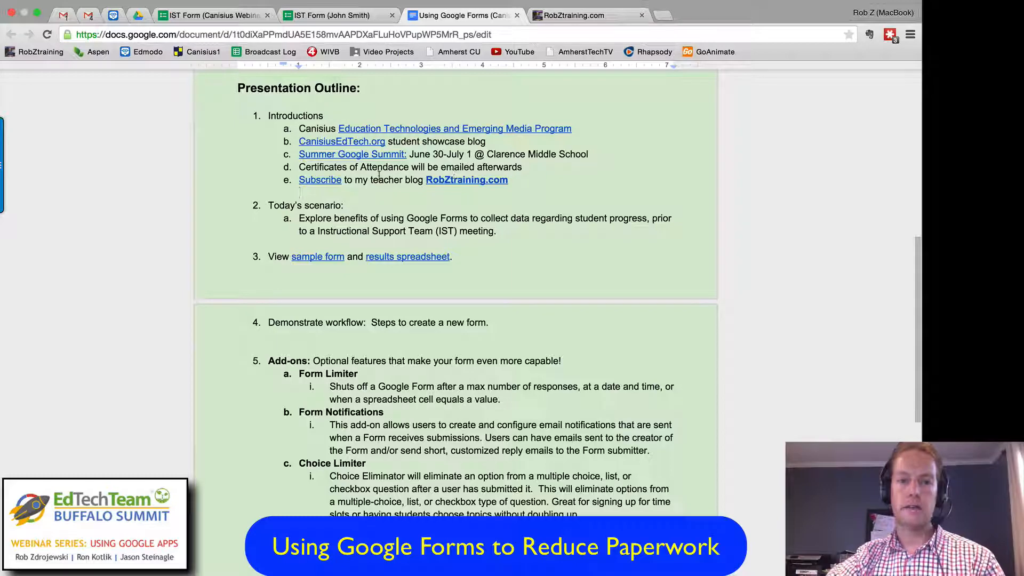
pyautogui.scroll(-2, 453, 175)
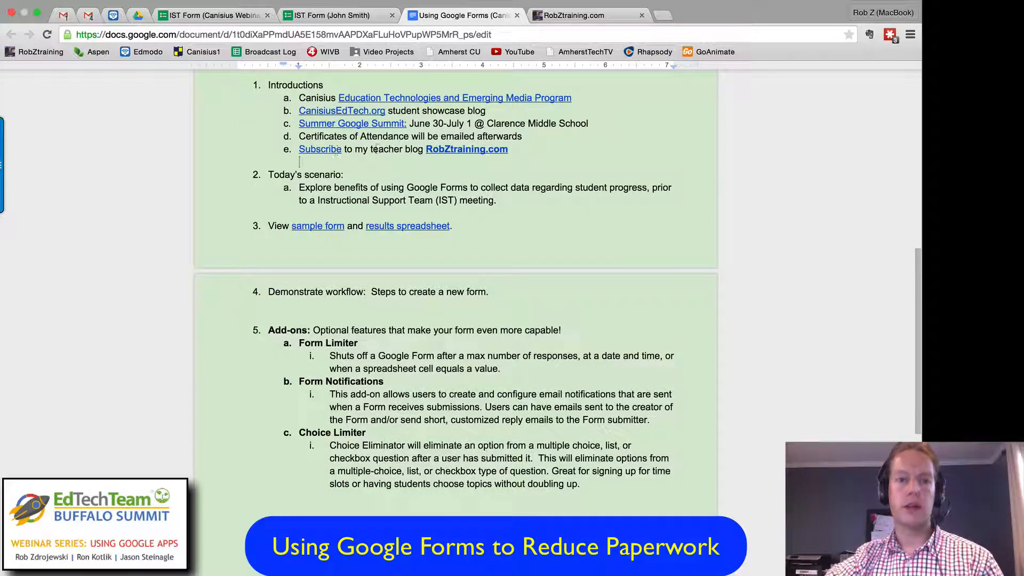
pyautogui.click(560, 16)
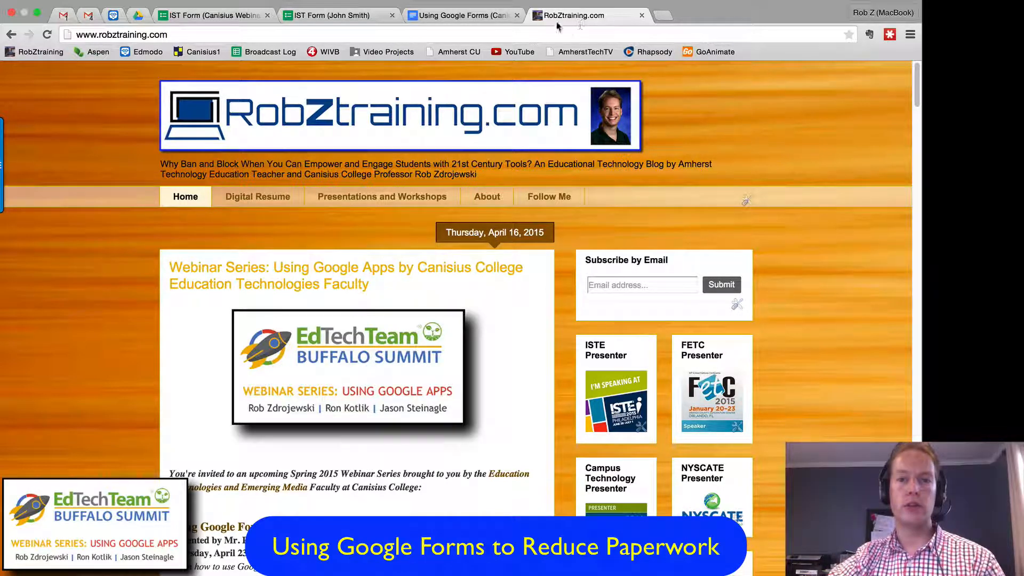
pyautogui.click(451, 16)
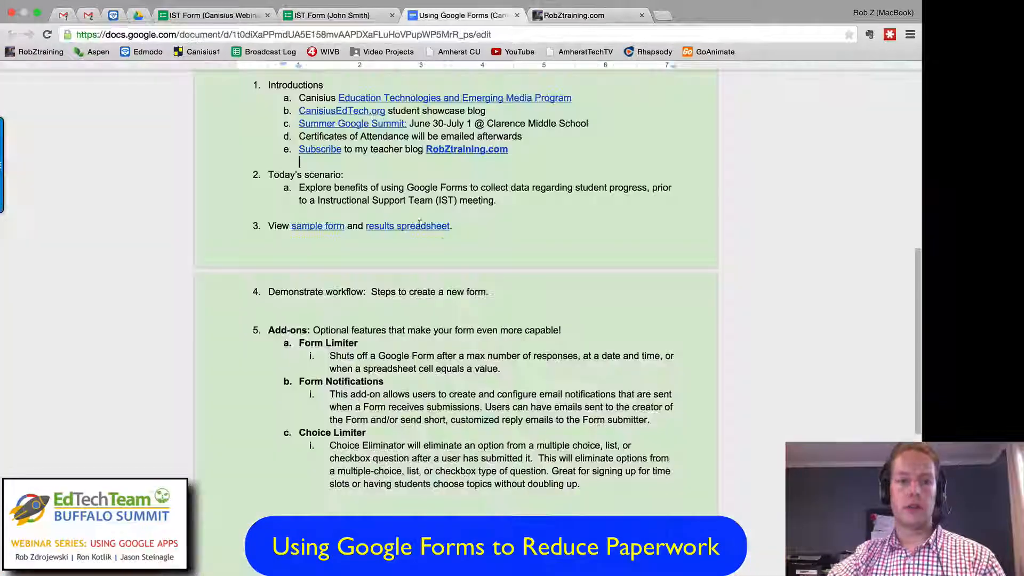
# Step: Open the sample form linked under item 3 of the presentation outline
pyautogui.scroll(-2, 562, 238)
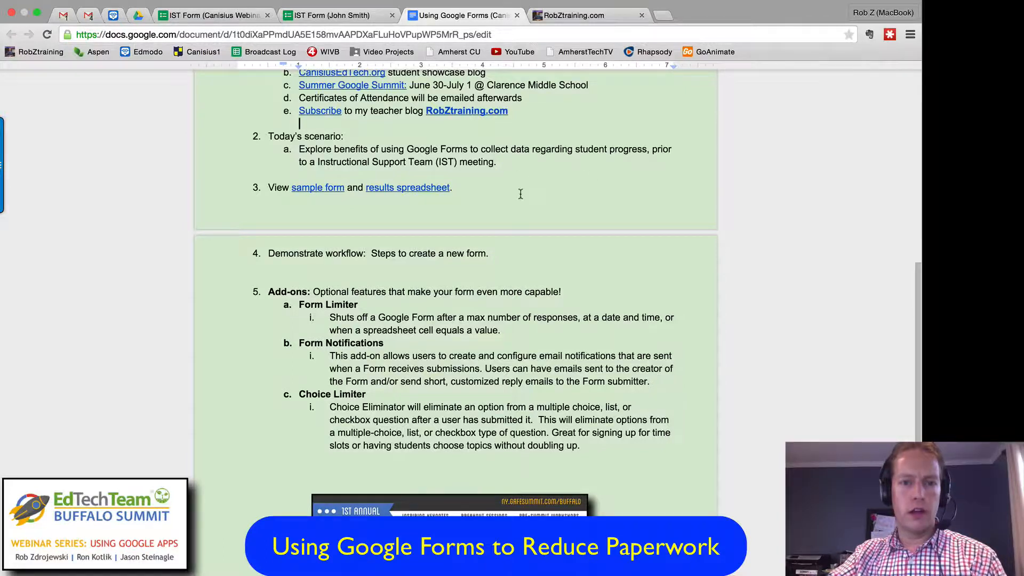
pyautogui.scroll(-1, 521, 192)
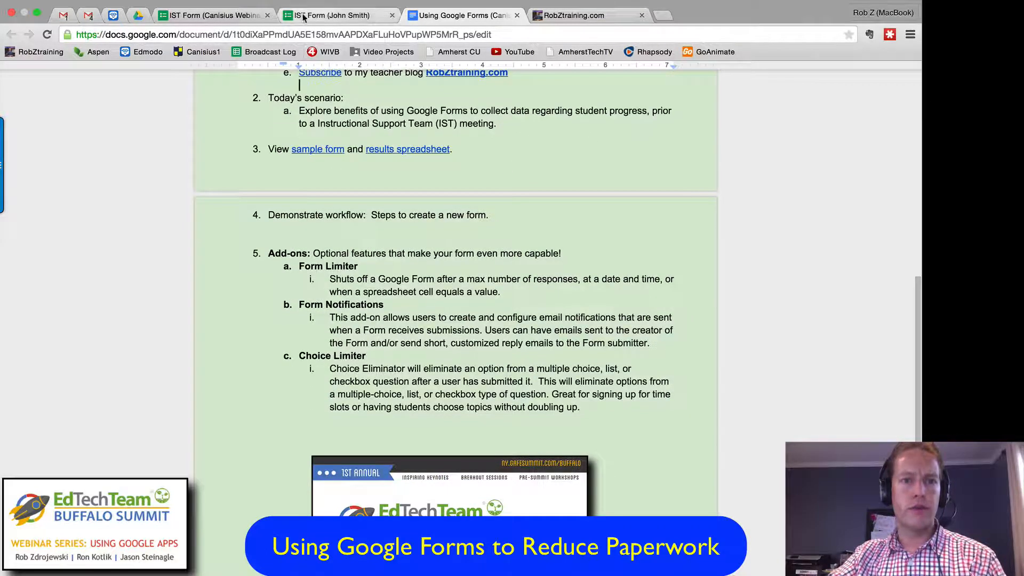
pyautogui.click(307, 151)
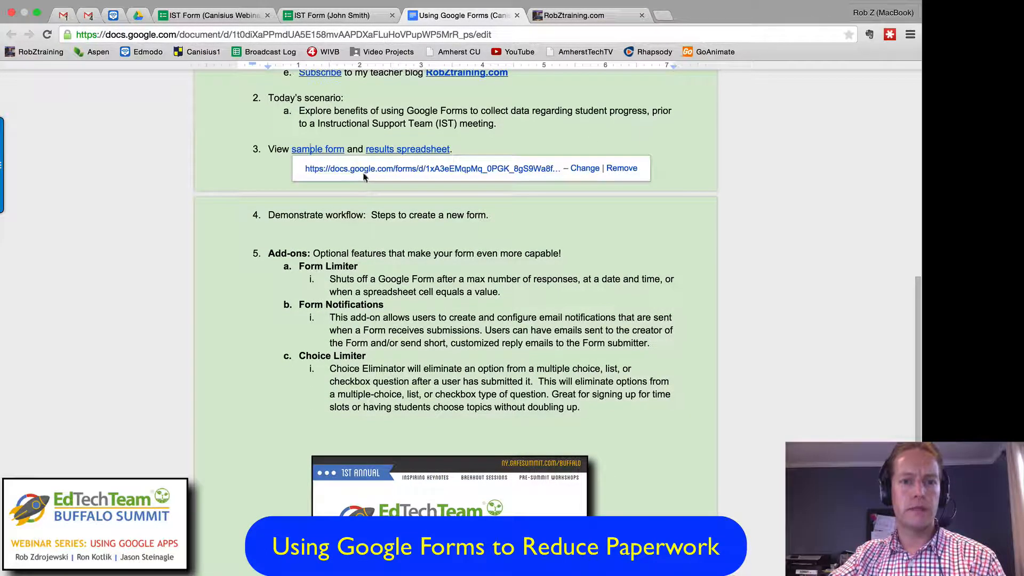
pyautogui.click(362, 169)
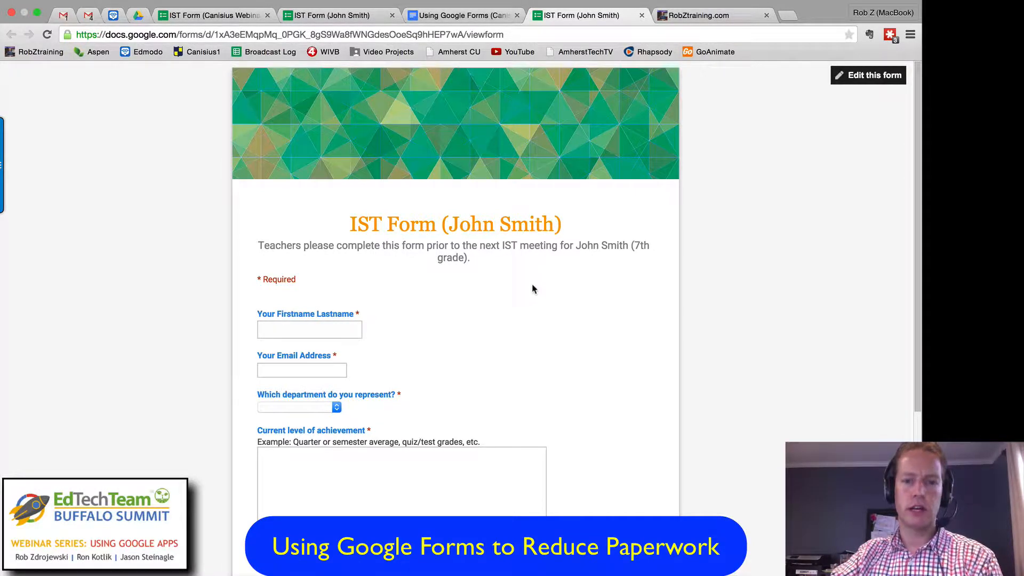
# Step: Examine the sample form's name and email address questions, leaving each blank to check its required-answer behavior
pyautogui.scroll(-3, 533, 288)
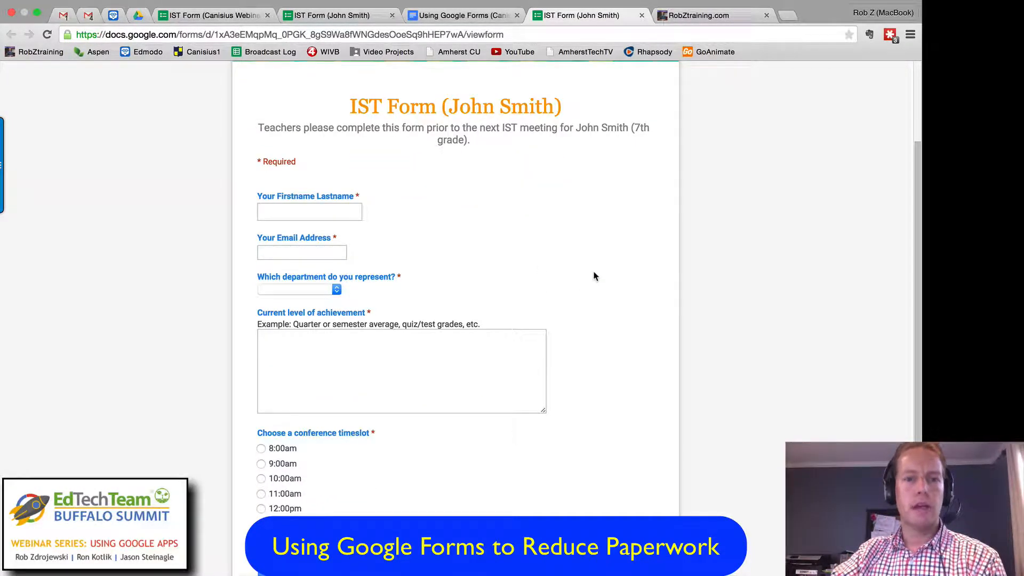
pyautogui.scroll(-1, 587, 271)
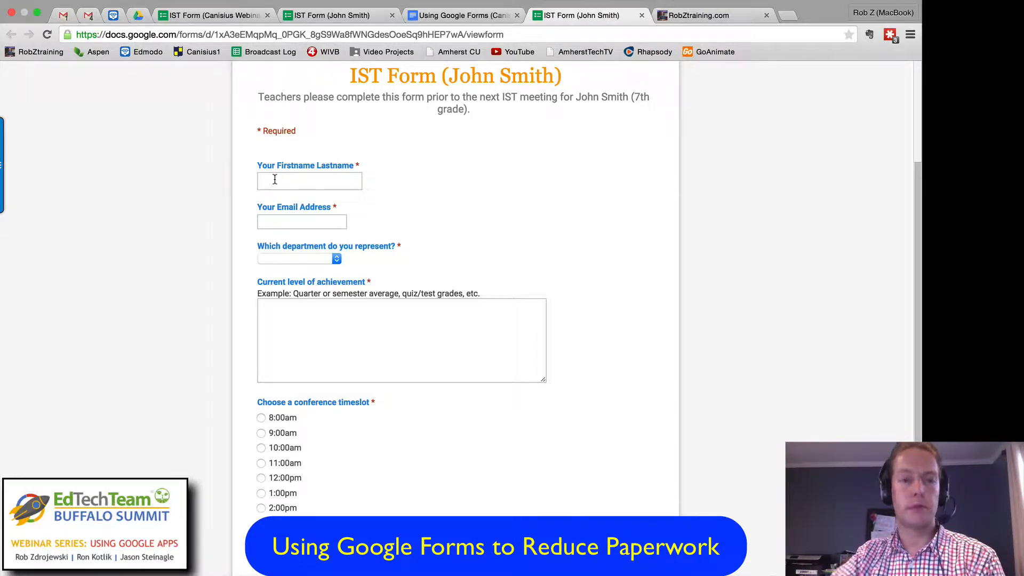
pyautogui.click(306, 178)
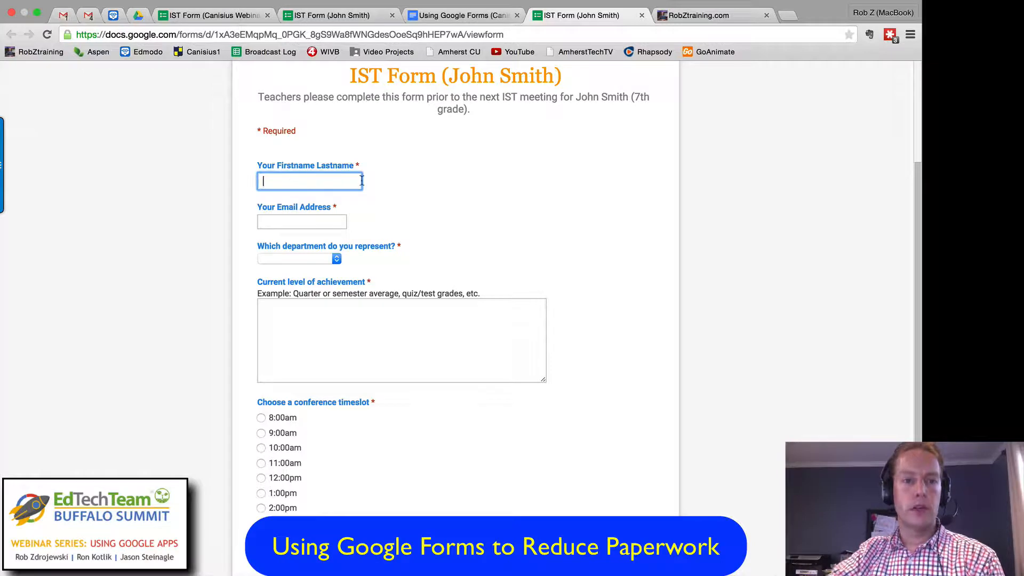
pyautogui.scroll(-1, 330, 186)
pyautogui.click(291, 203)
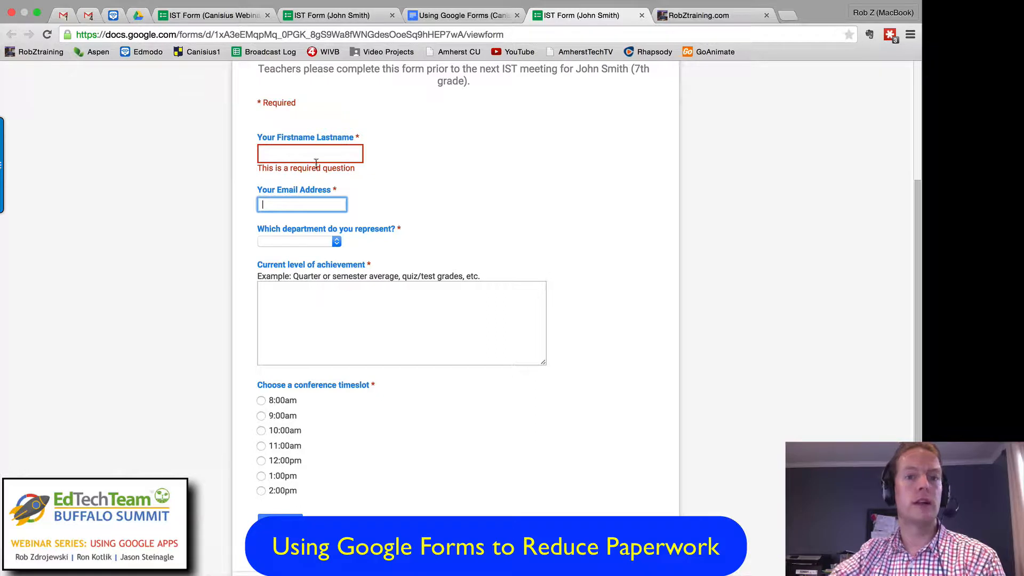
pyautogui.click(296, 155)
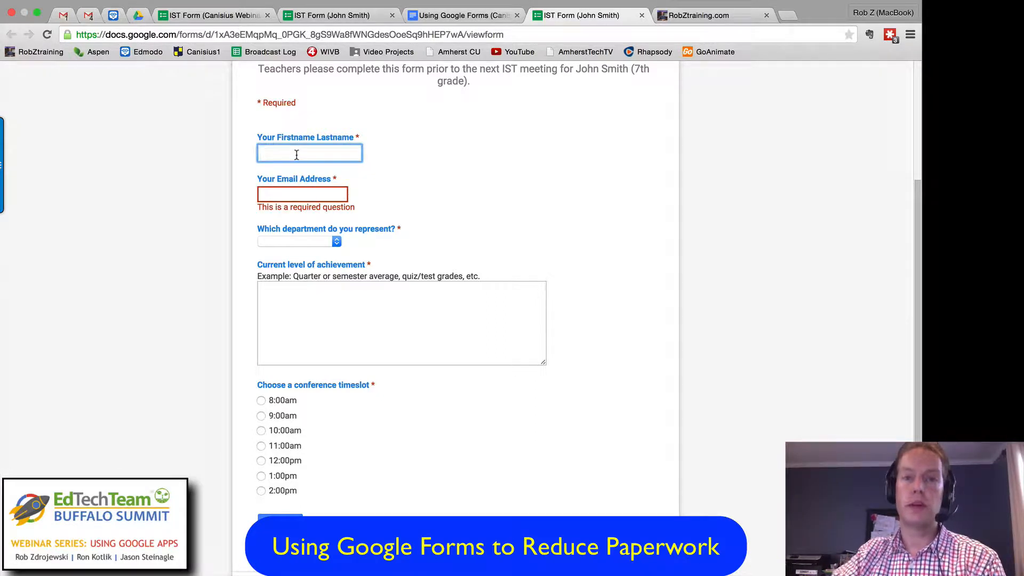
pyautogui.click(286, 195)
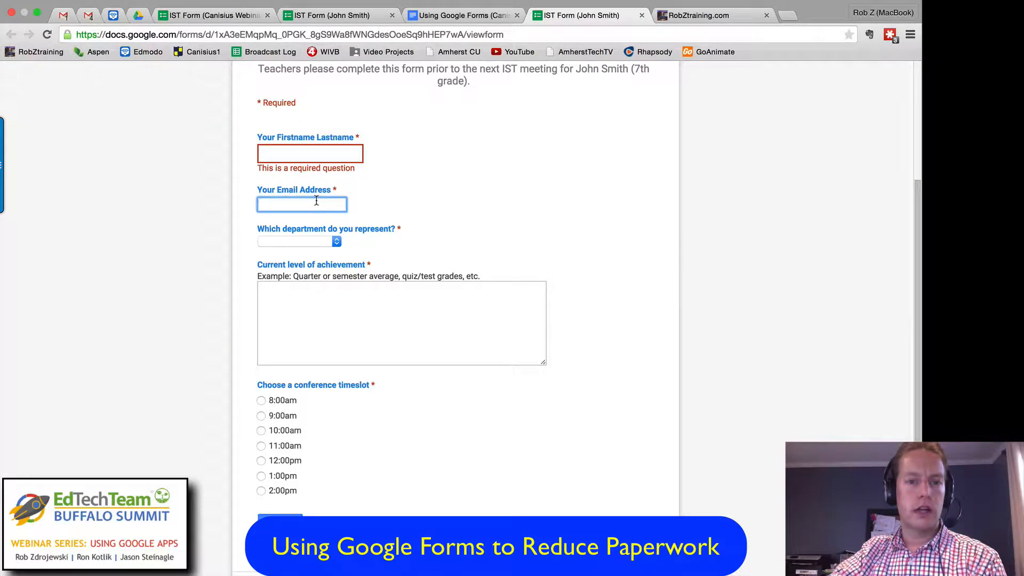
pyautogui.scroll(-1, 313, 199)
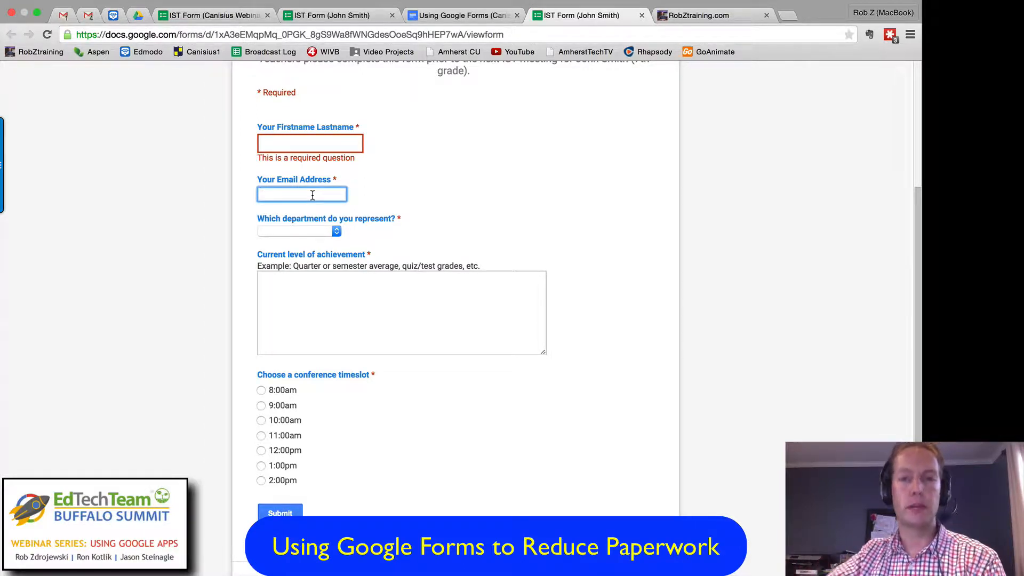
pyautogui.click(621, 222)
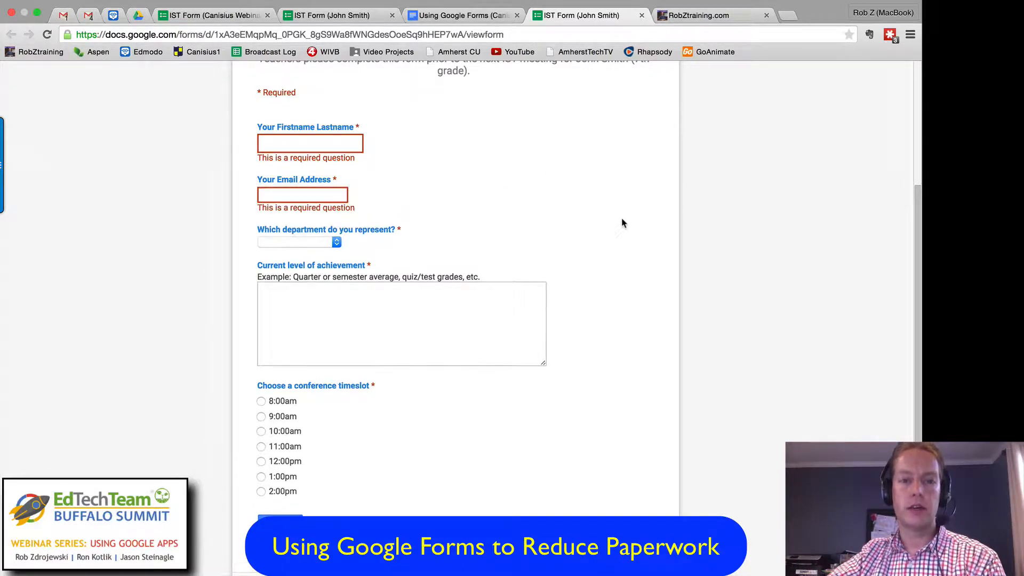
# Step: Examine the department choices without selecting one, and place the cursor in the Current level of achievement answer
pyautogui.scroll(-3, 622, 222)
pyautogui.click(336, 171)
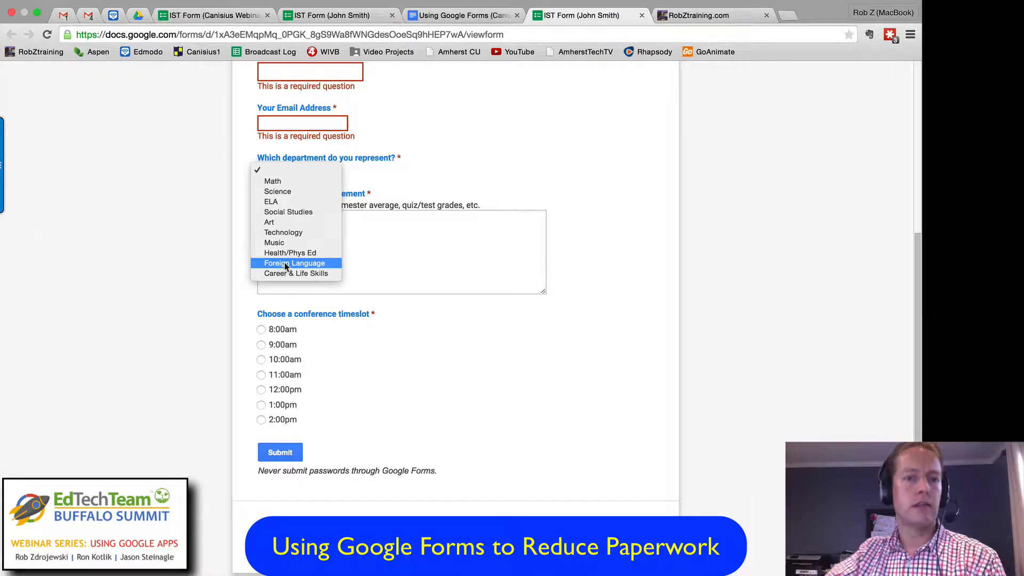
pyautogui.click(516, 163)
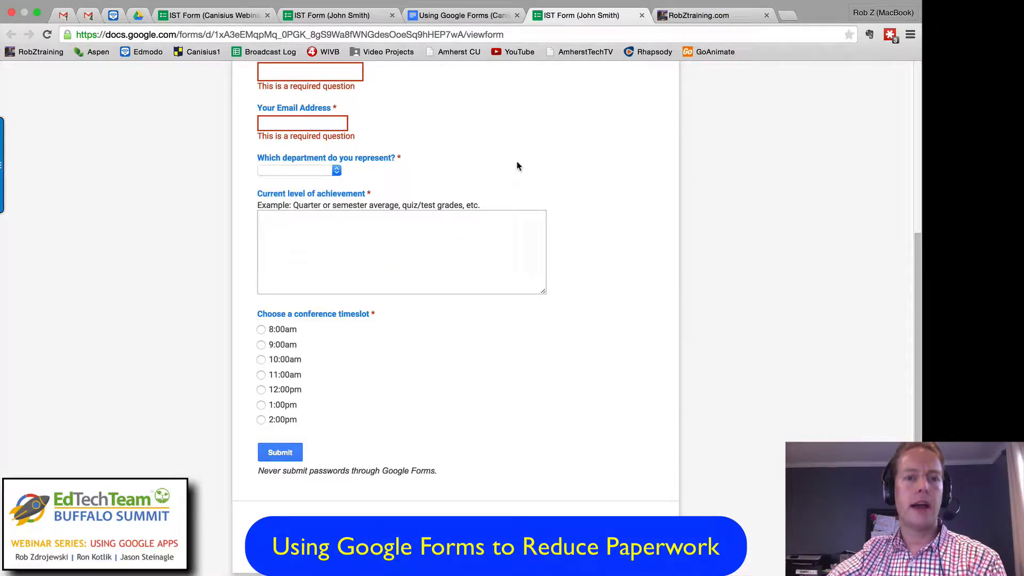
pyautogui.click(336, 170)
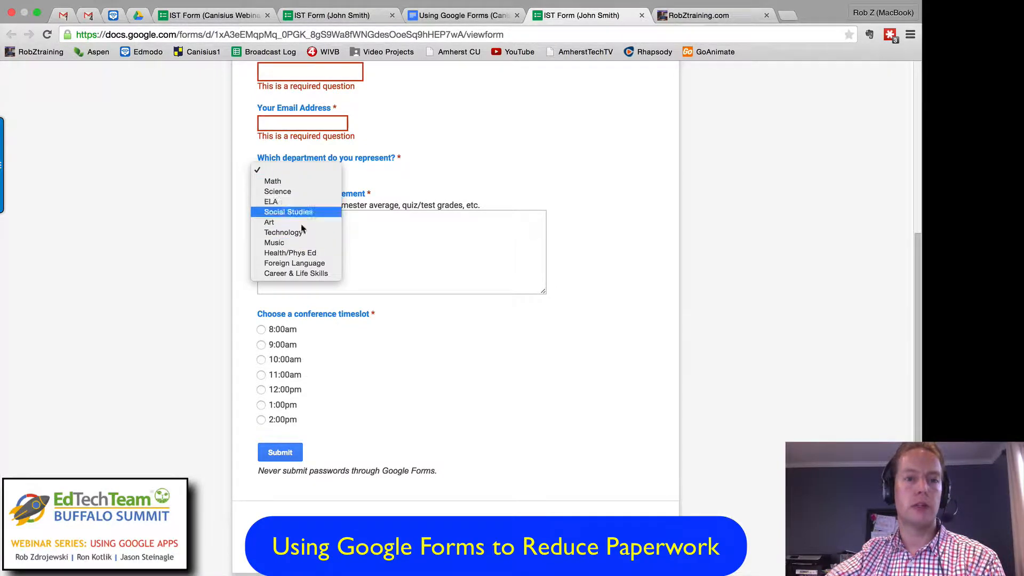
pyautogui.click(436, 177)
pyautogui.click(405, 246)
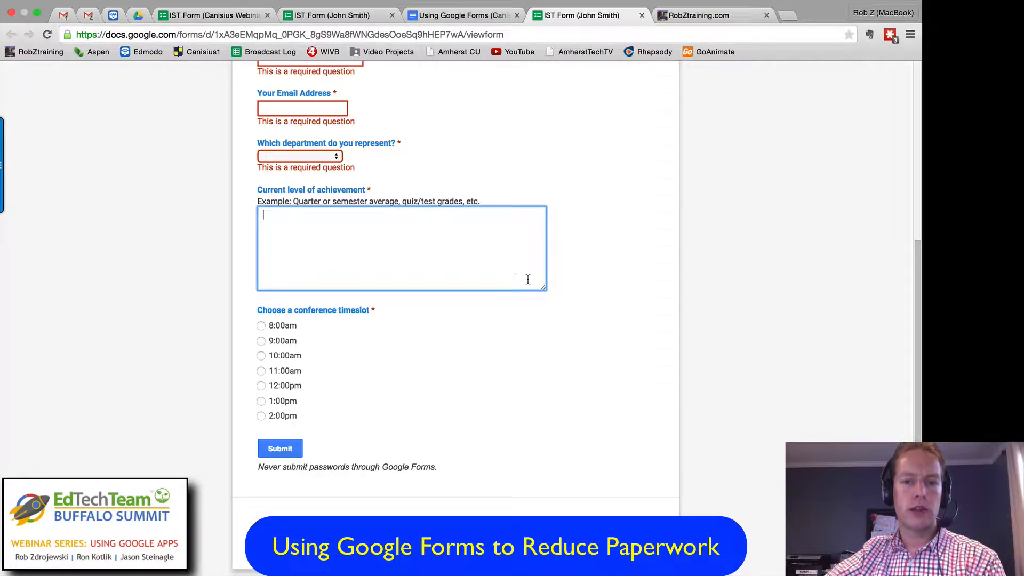
pyautogui.moveTo(543, 287); pyautogui.dragTo(546, 228)
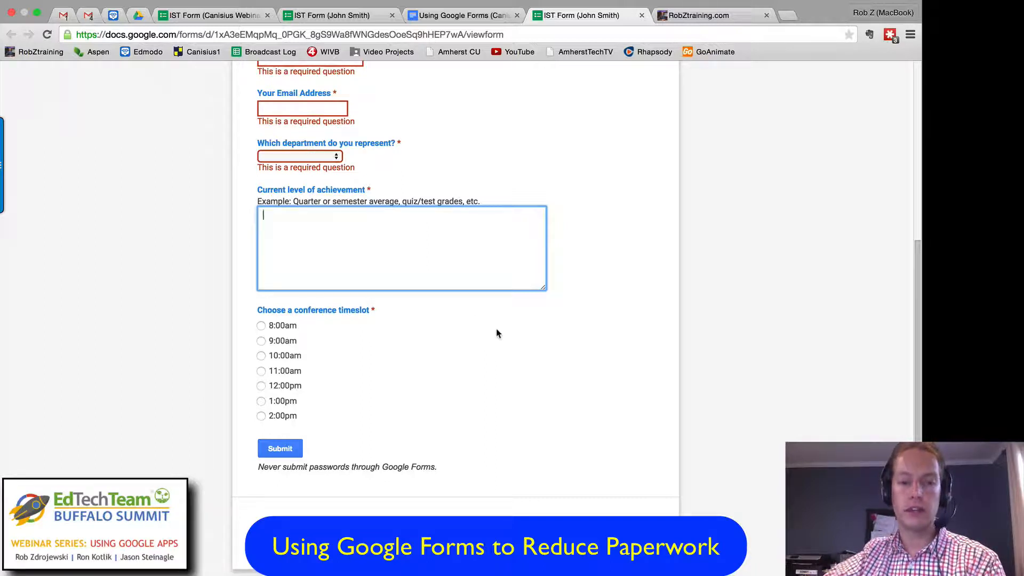
# Step: Fill in the sample form's name question with the teacher's full name and the email question with the teacher's email address
pyautogui.scroll(5, 460, 360)
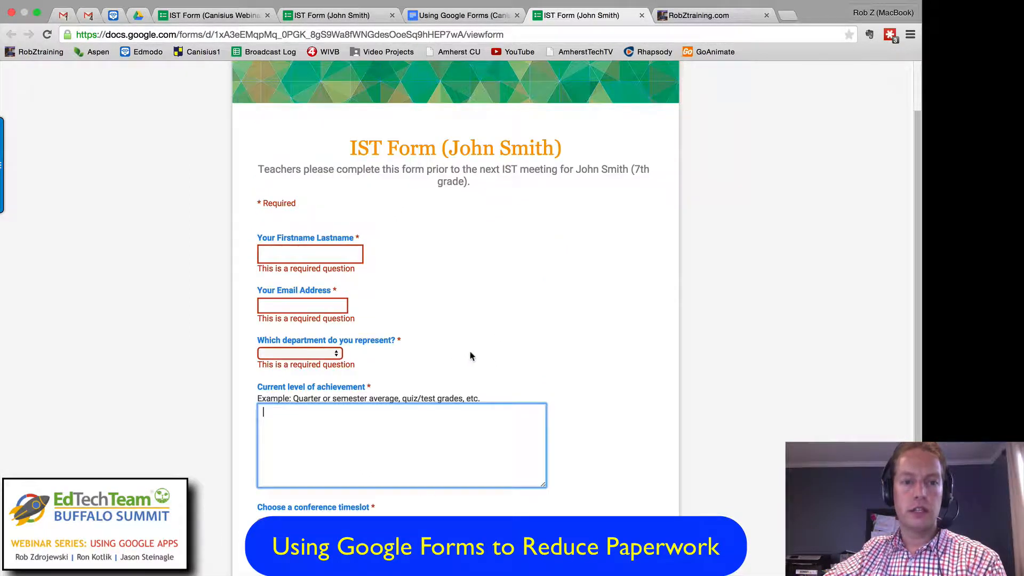
pyautogui.click(321, 254)
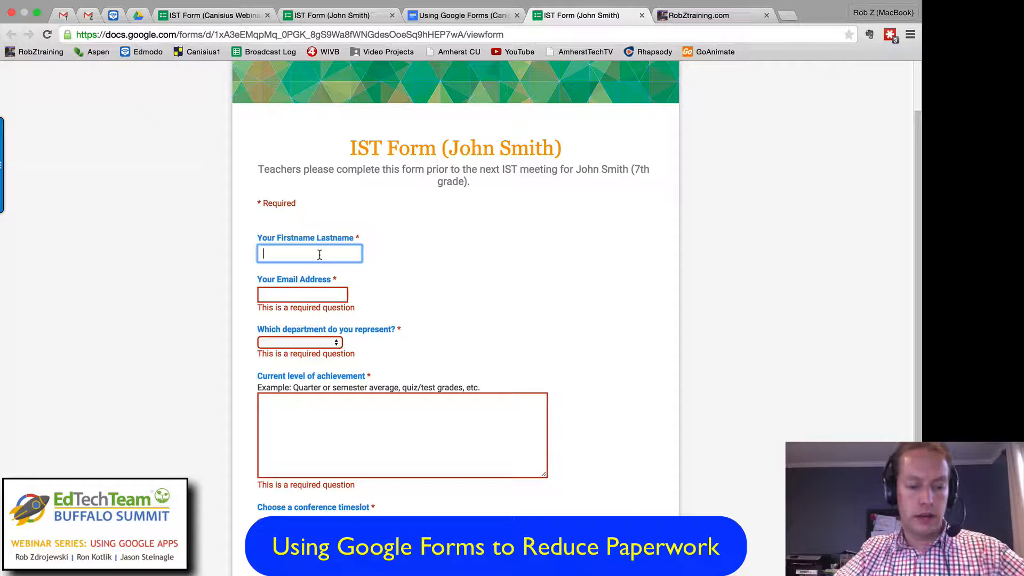
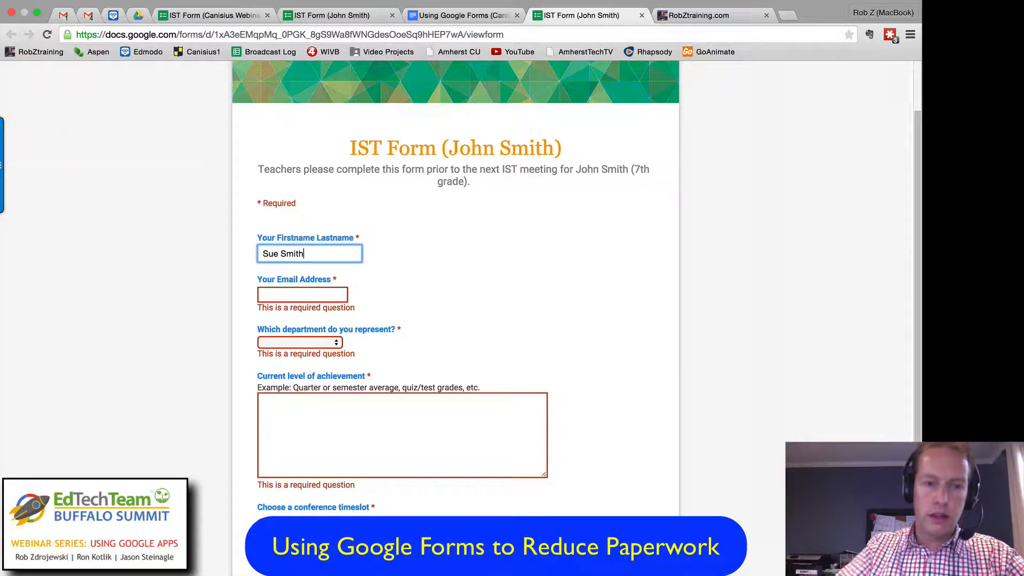
pyautogui.click(309, 292)
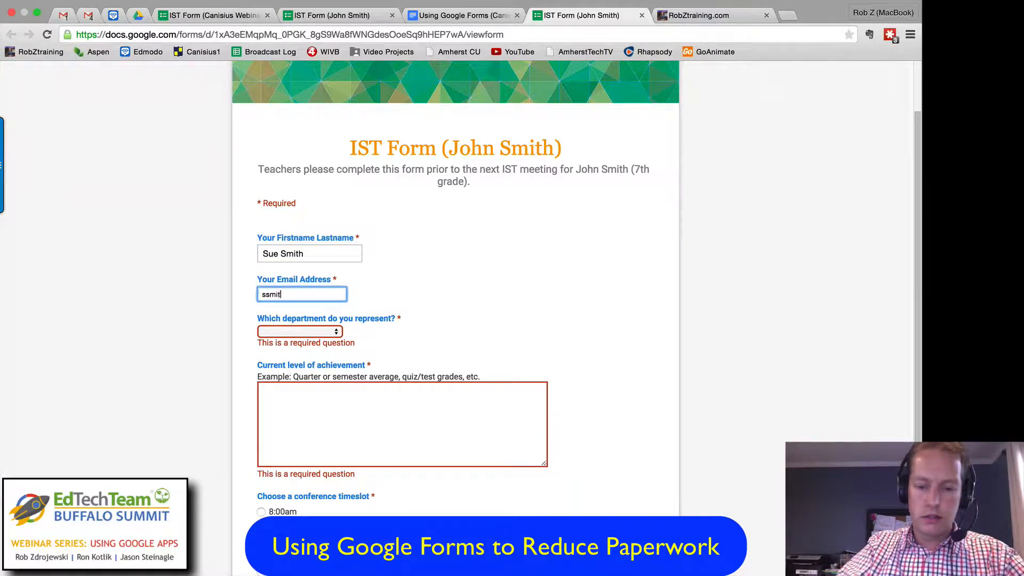
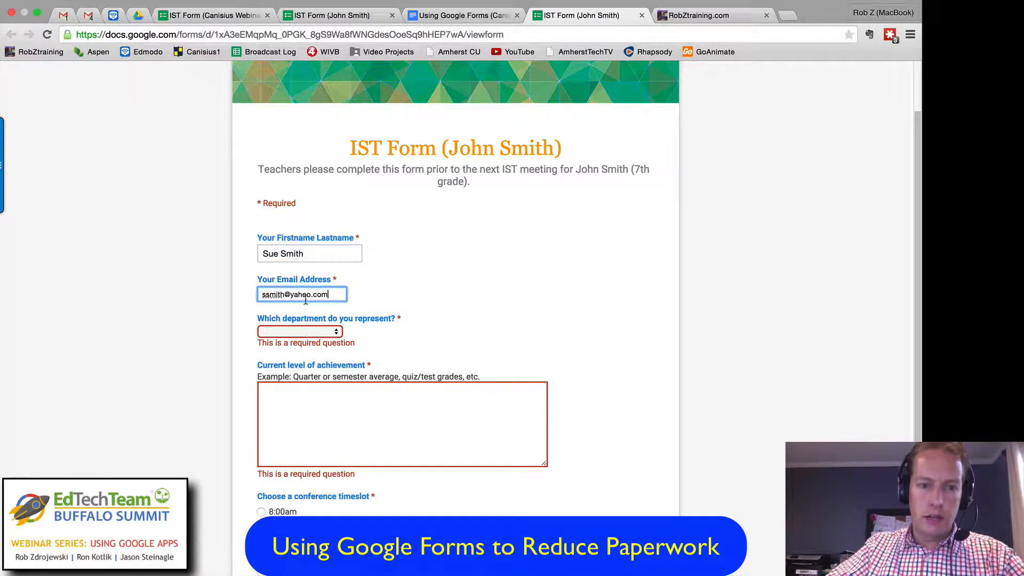
# Step: Test the email question's validation by removing the @ sign, leaving the answer, and restoring the sign
pyautogui.click(290, 295)
pyautogui.press('BackSpace')
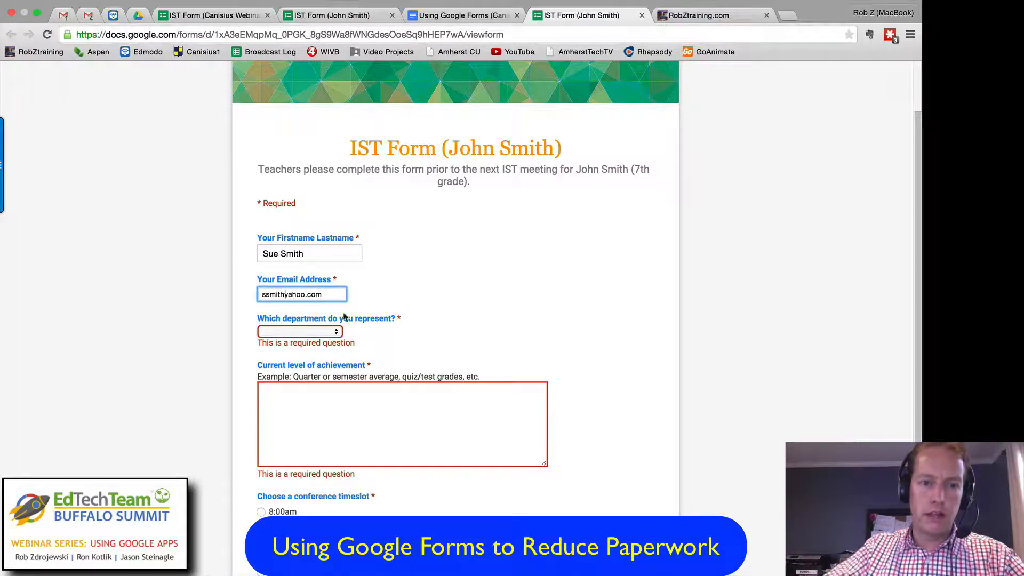
pyautogui.click(320, 332)
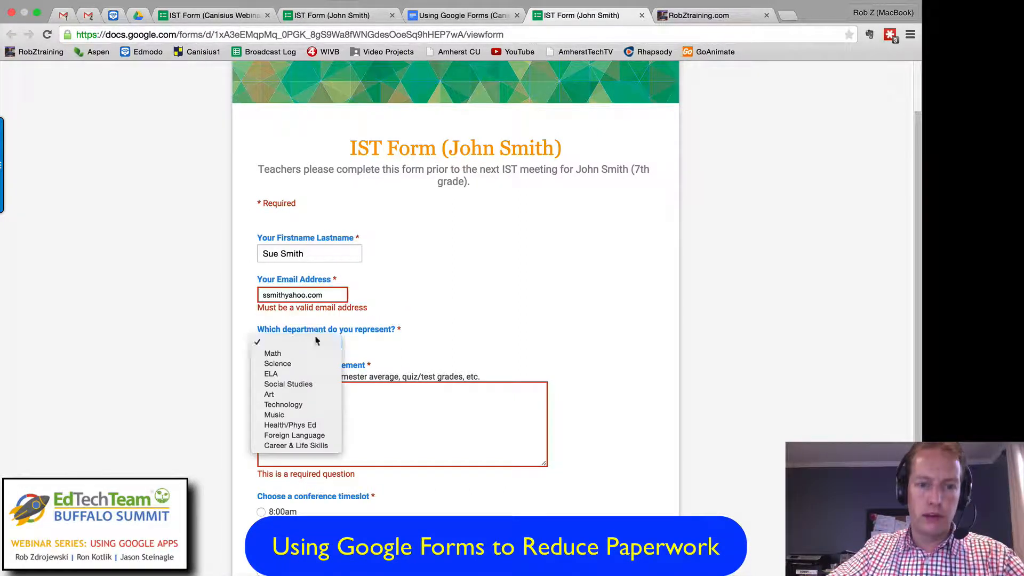
pyautogui.doubleClick(291, 294)
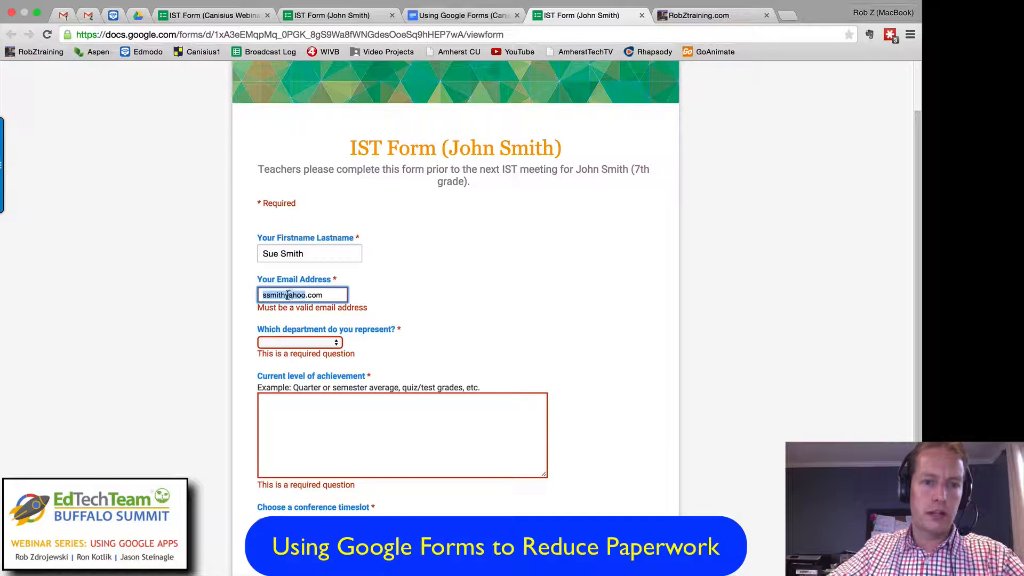
pyautogui.click(287, 295)
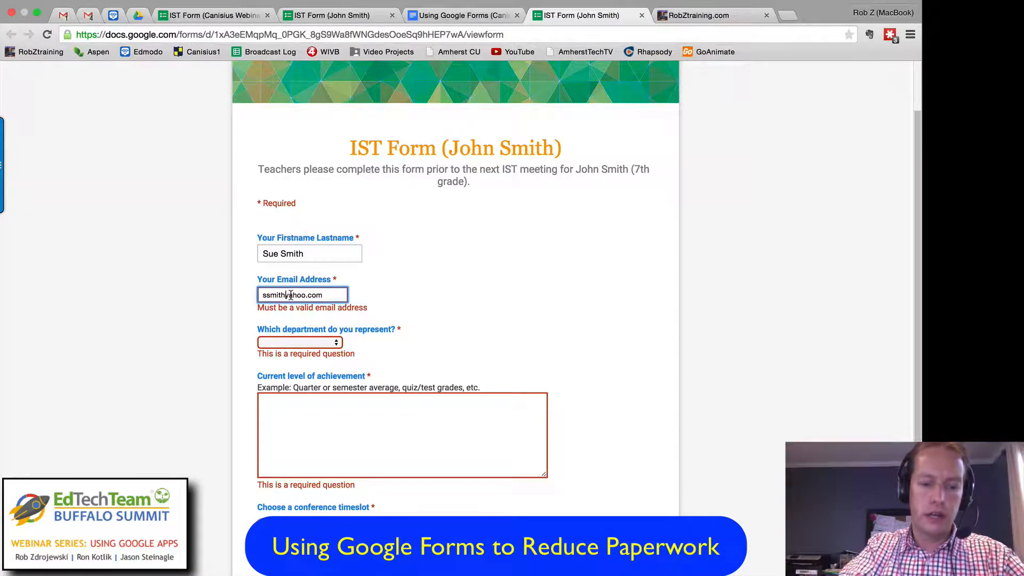
pyautogui.write('@')
# Step: Choose Music as the department and enter "Average is 78%, needs to do homework more often" as the current level of achievement
pyautogui.click(297, 342)
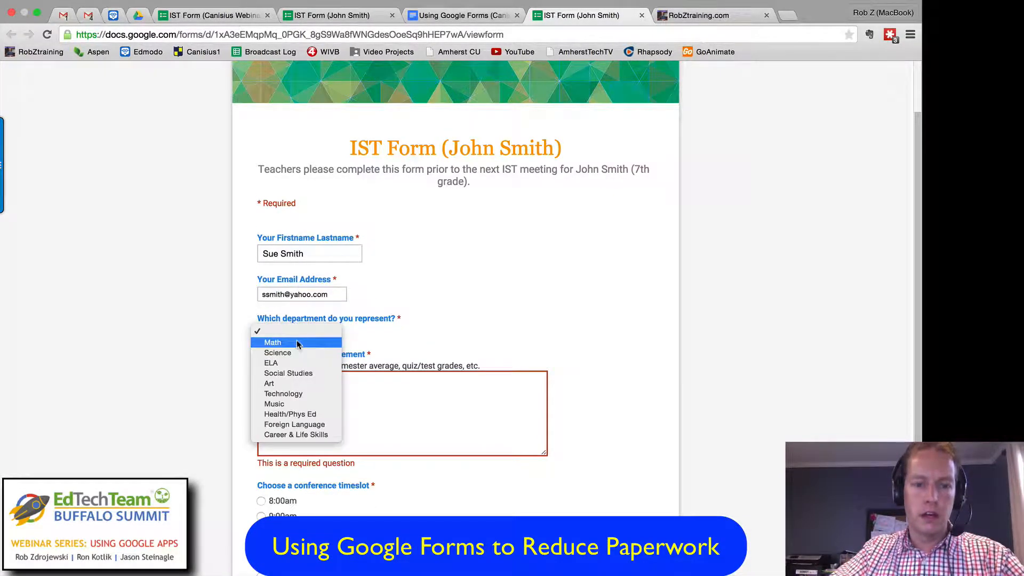
pyautogui.click(283, 403)
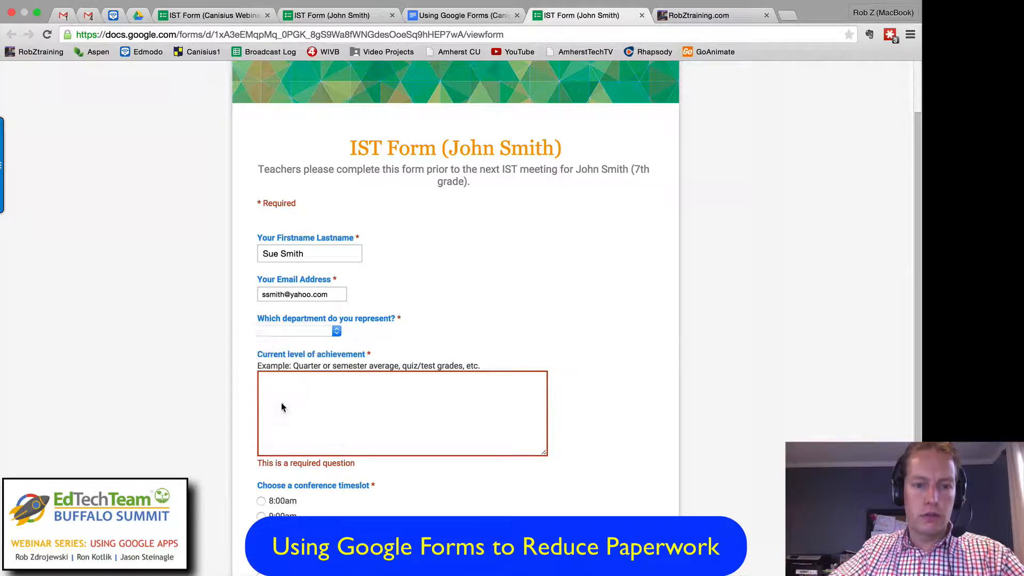
pyautogui.click(308, 402)
pyautogui.write('A')
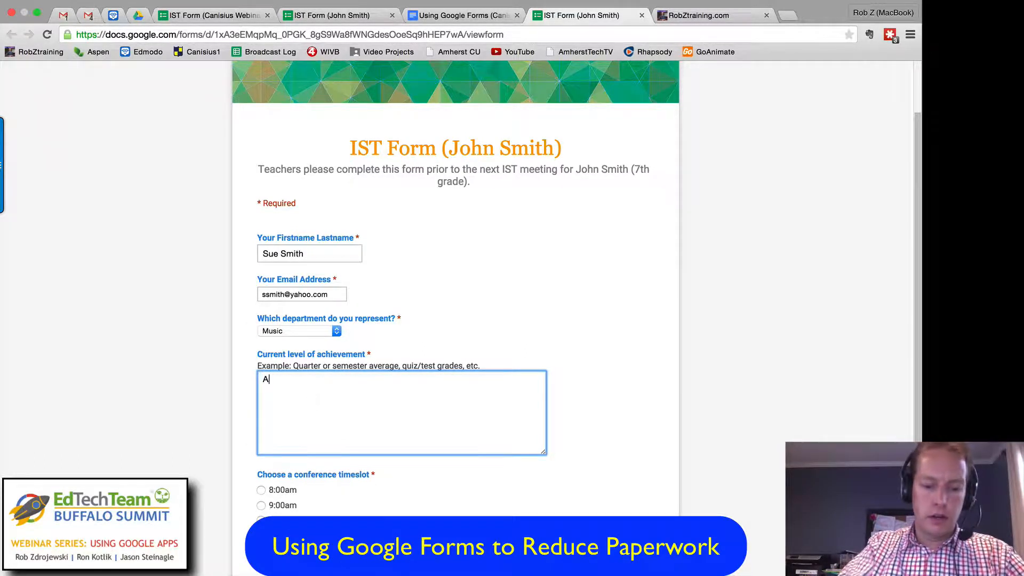
pyautogui.write('verage is 7')
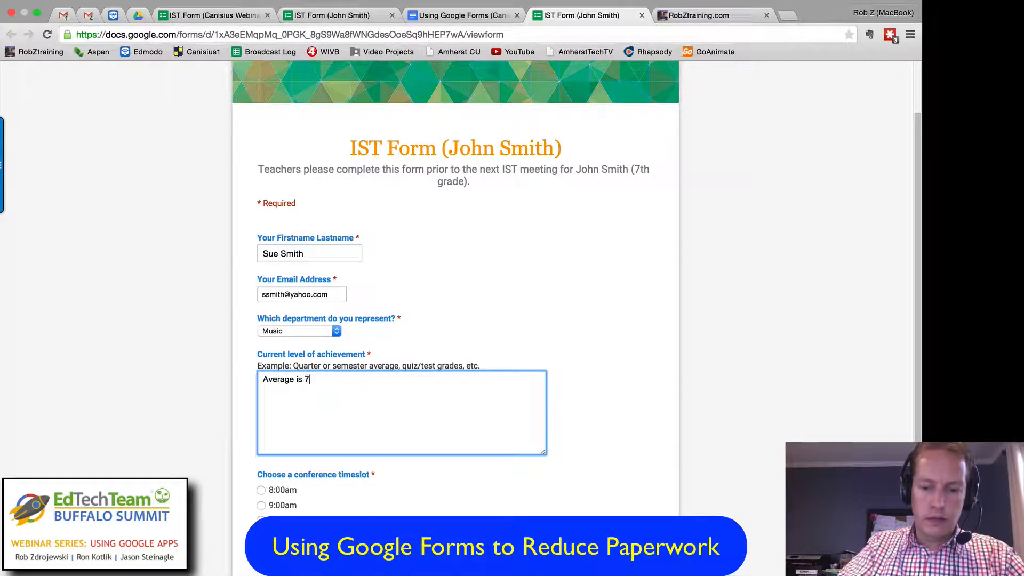
pyautogui.write('8%, ')
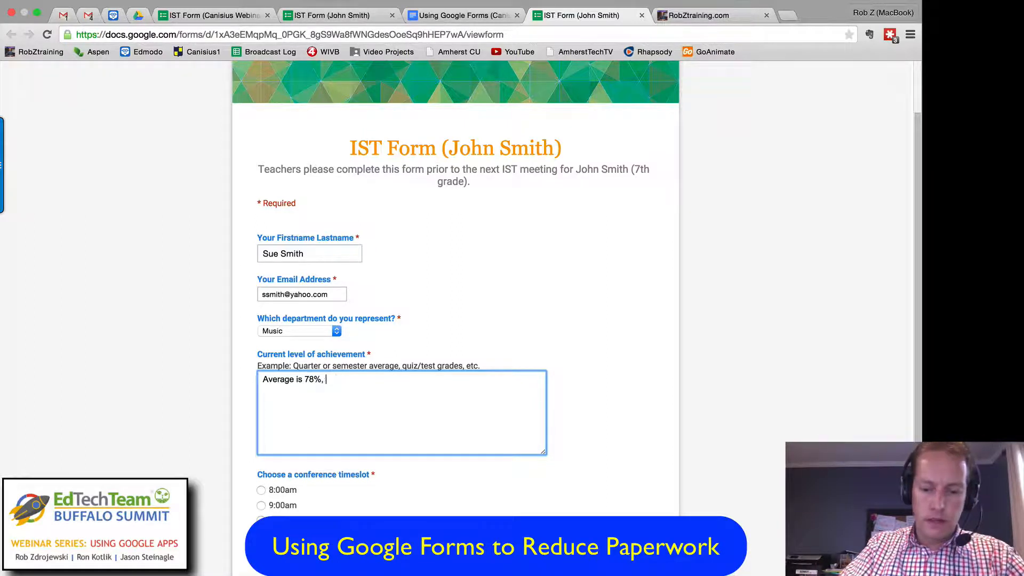
pyautogui.write('nee')
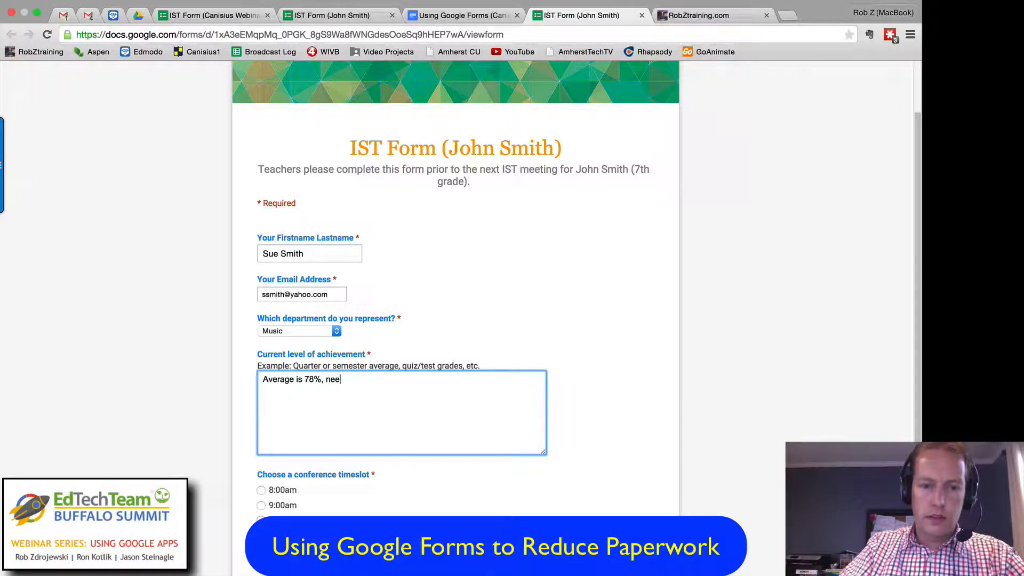
pyautogui.write('edds to do')
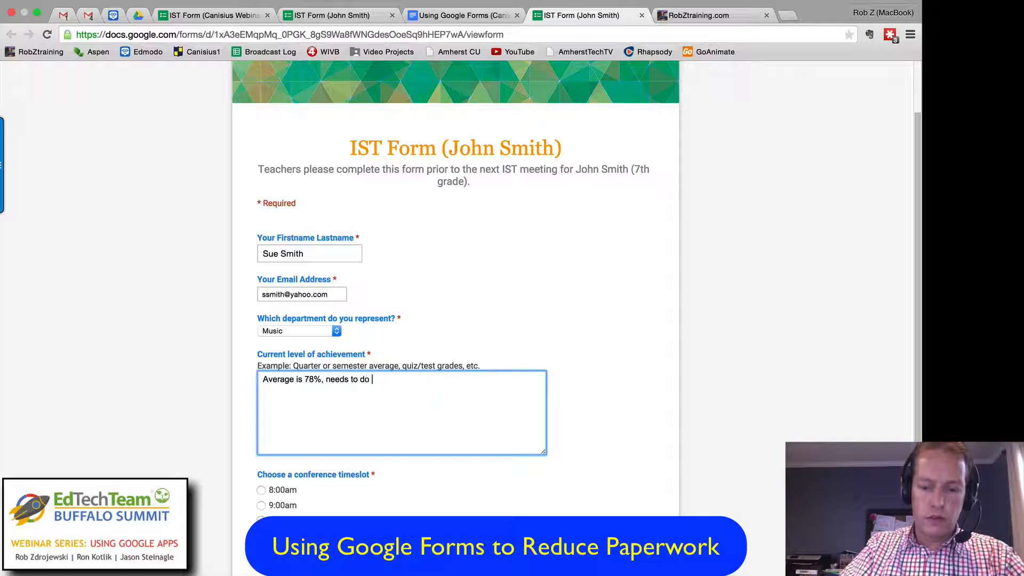
pyautogui.write(' homework more often')
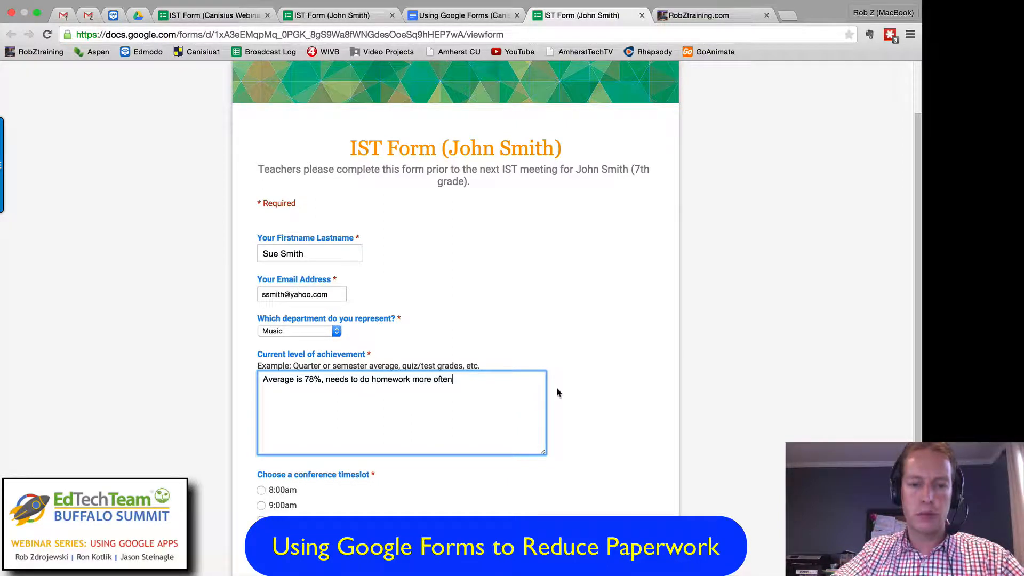
# Step: Select the 10:00am conference timeslot, submit the form, and close its confirmation page
pyautogui.scroll(-5, 557, 393)
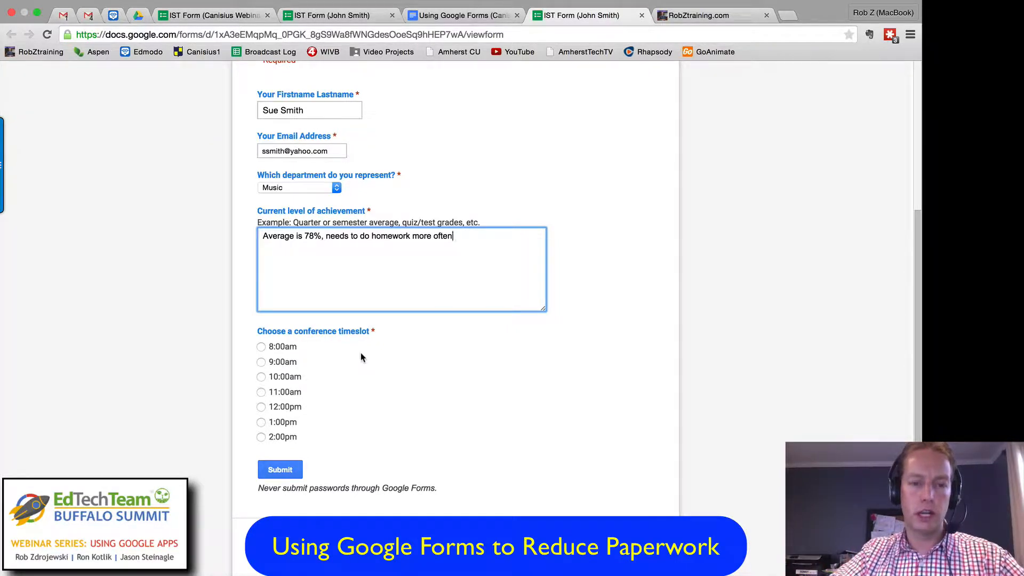
pyautogui.scroll(-1, 368, 357)
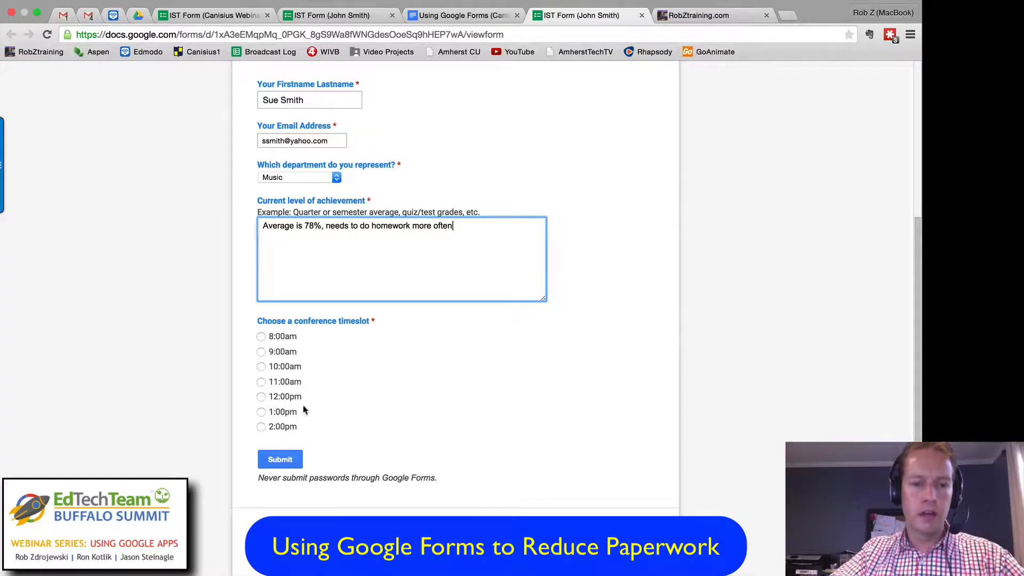
pyautogui.click(260, 367)
pyautogui.click(288, 462)
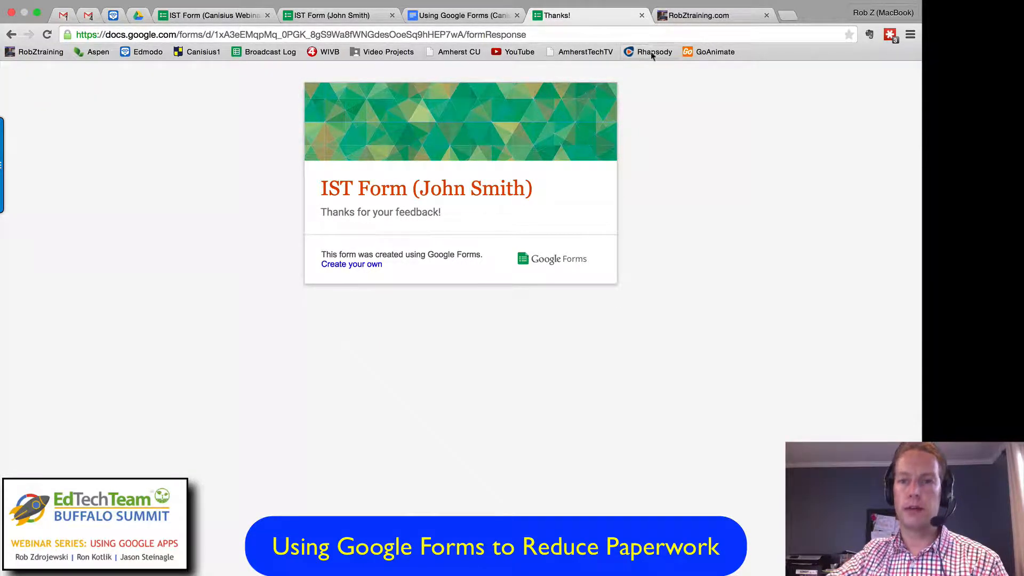
pyautogui.click(642, 16)
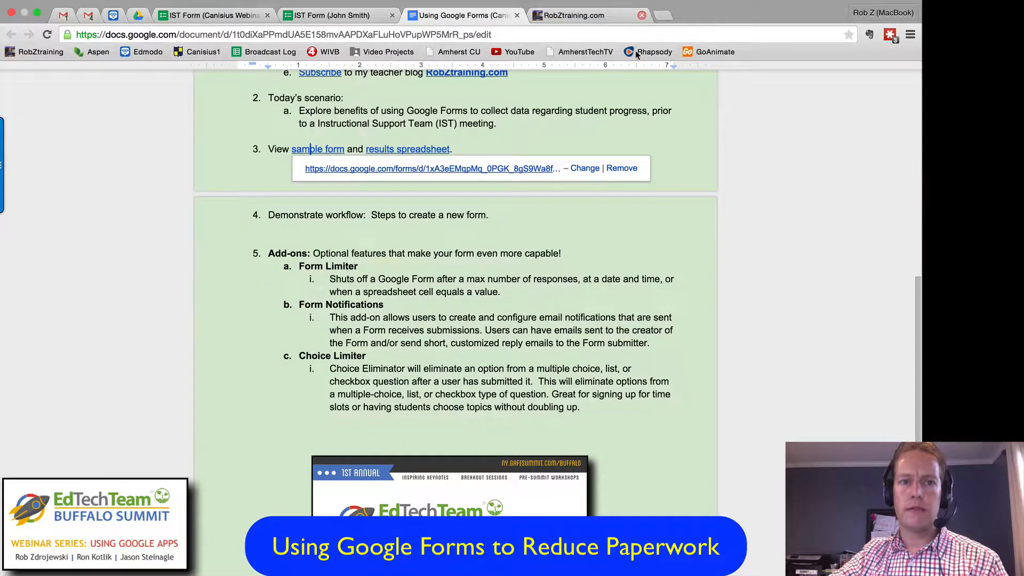
# Step: Open the response spreadsheet from the IST Form editor and turn off its filter to show every submission
pyautogui.click(309, 19)
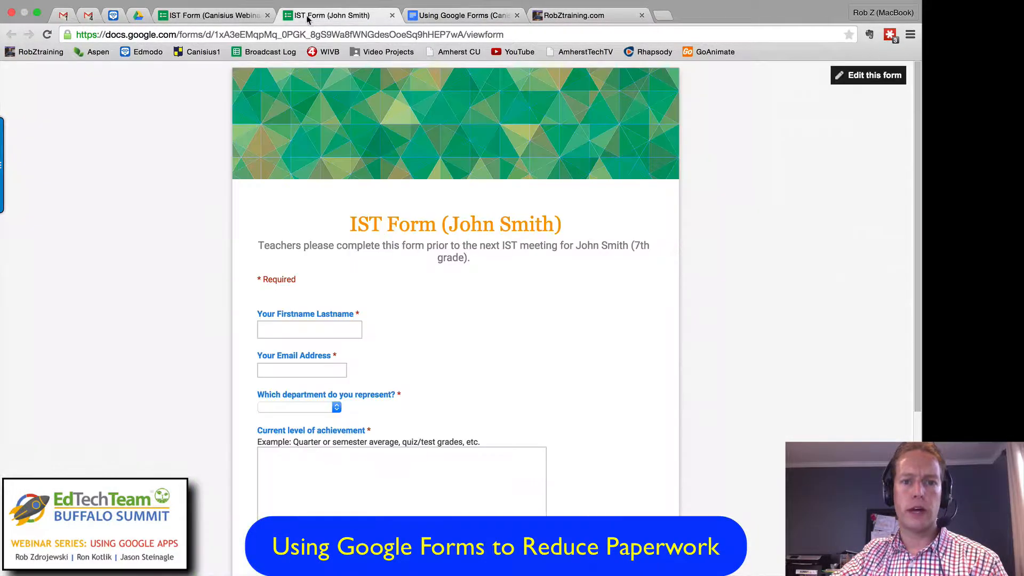
pyautogui.click(208, 19)
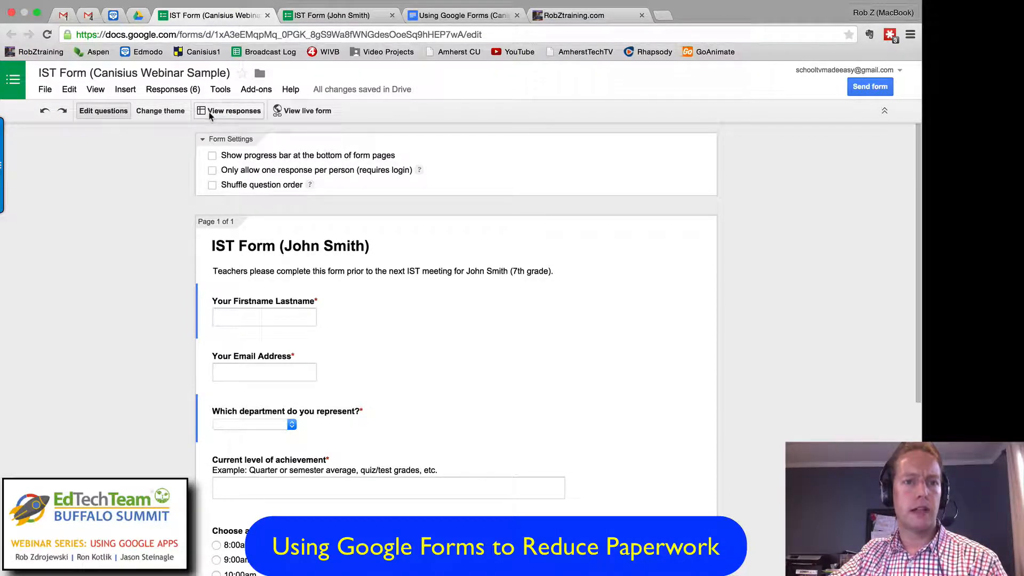
pyautogui.click(235, 113)
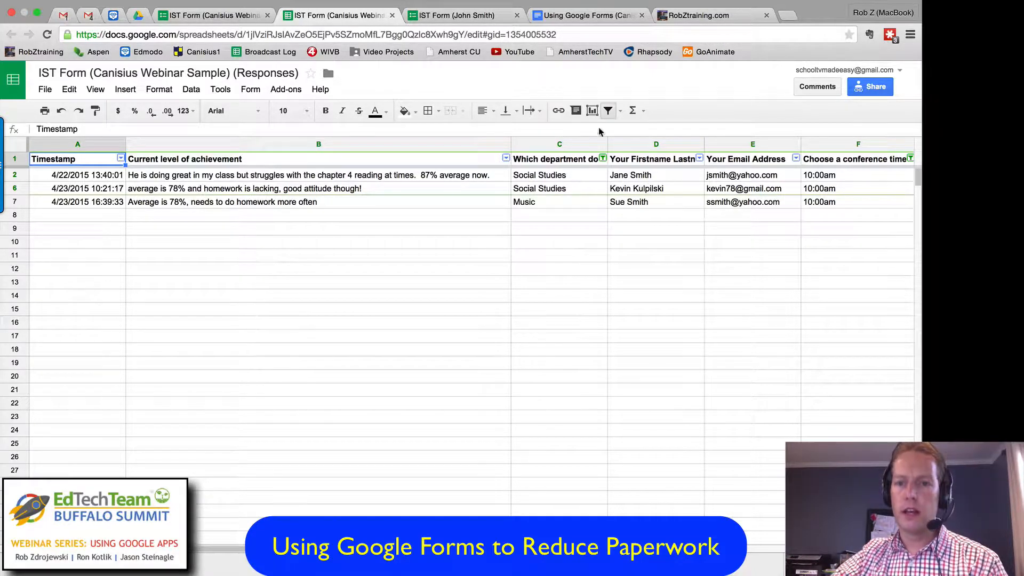
pyautogui.click(607, 110)
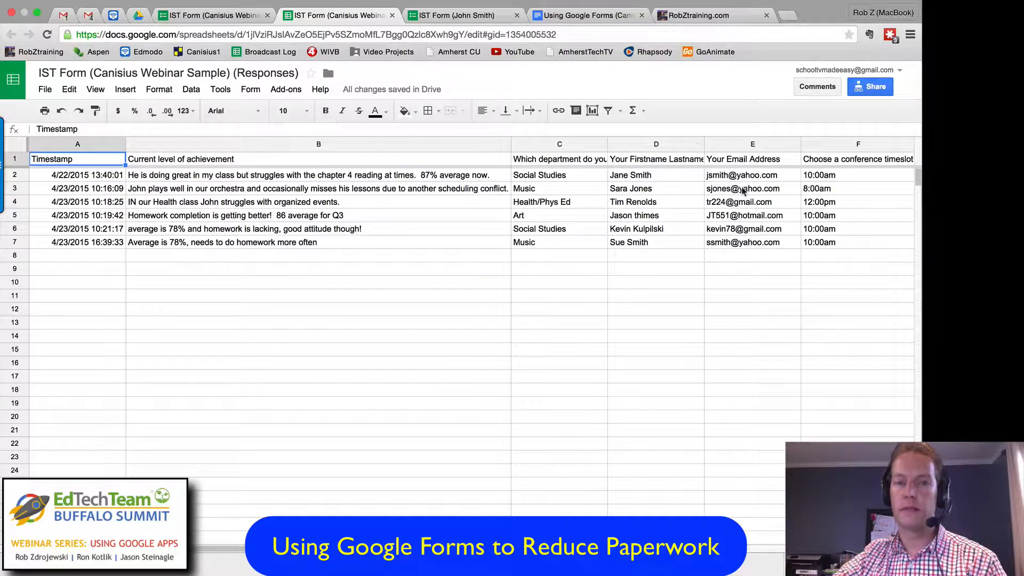
# Step: Close the response spreadsheet and the live form, and place the cursor at the end of item 3 in the presentation outline
pyautogui.click(392, 16)
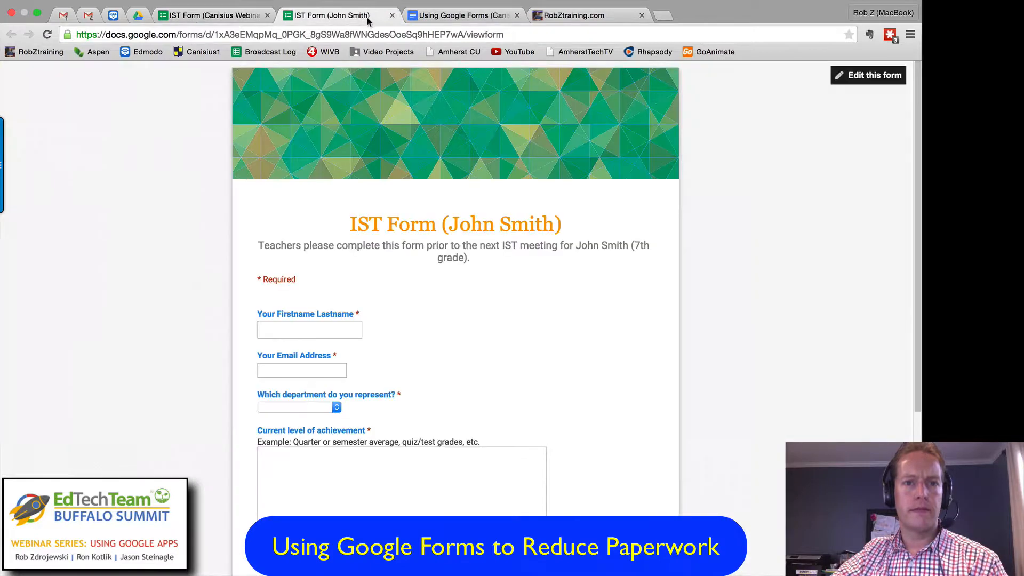
pyautogui.click(392, 17)
pyautogui.click(248, 18)
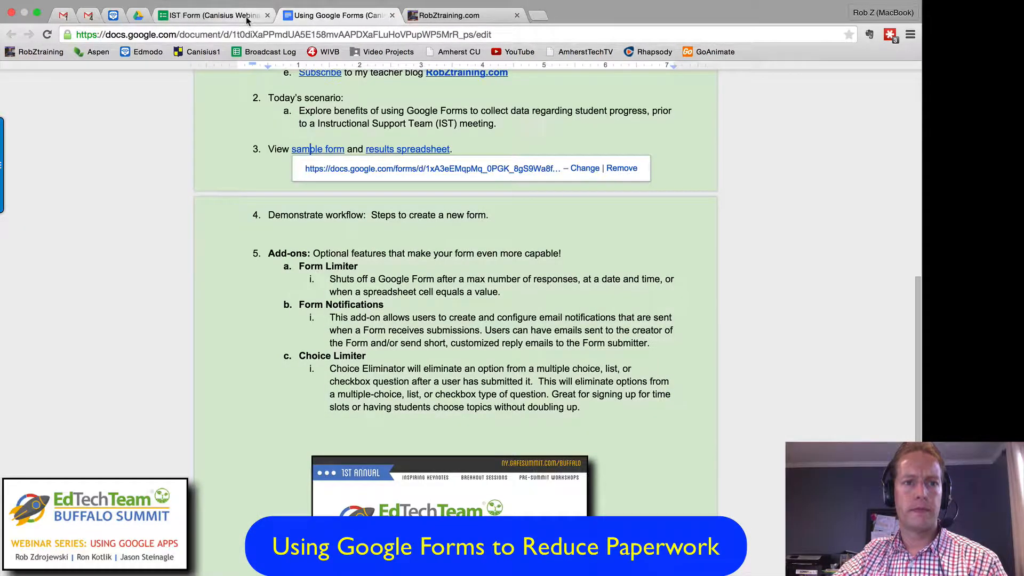
pyautogui.click(315, 20)
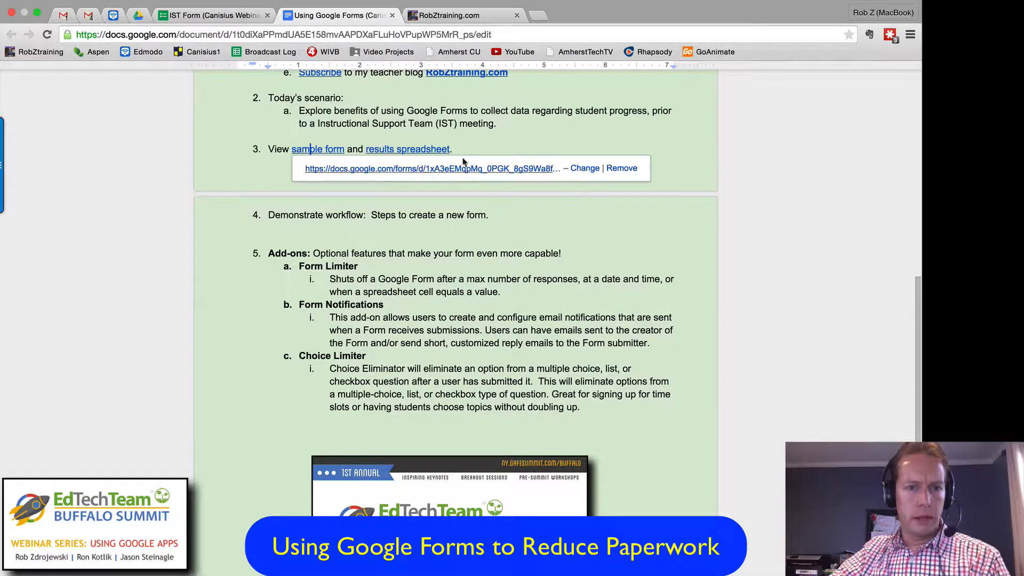
pyautogui.click(536, 143)
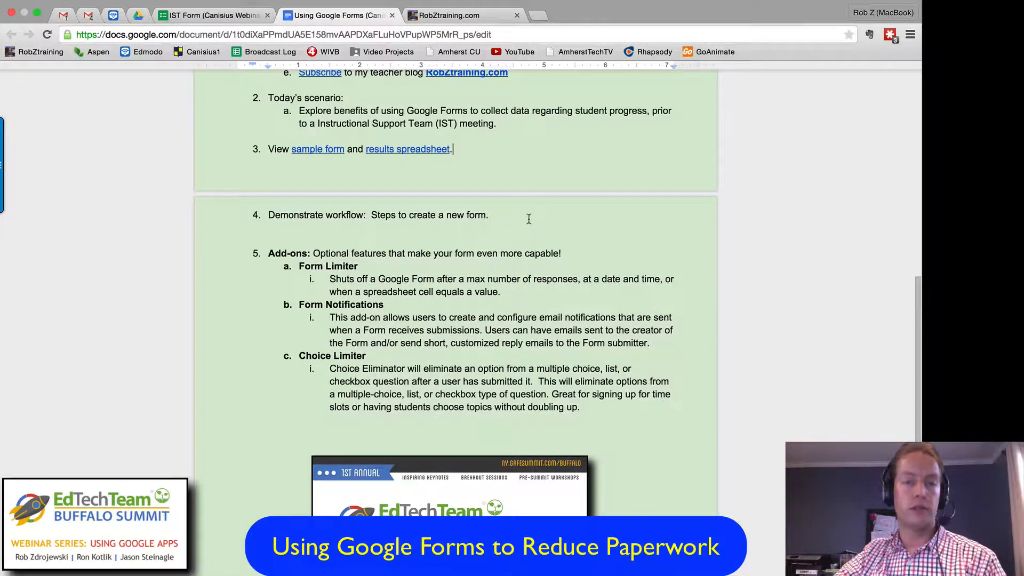
# Step: Switch to Google Drive and create a new blank Google Form in My Drive
pyautogui.click(139, 17)
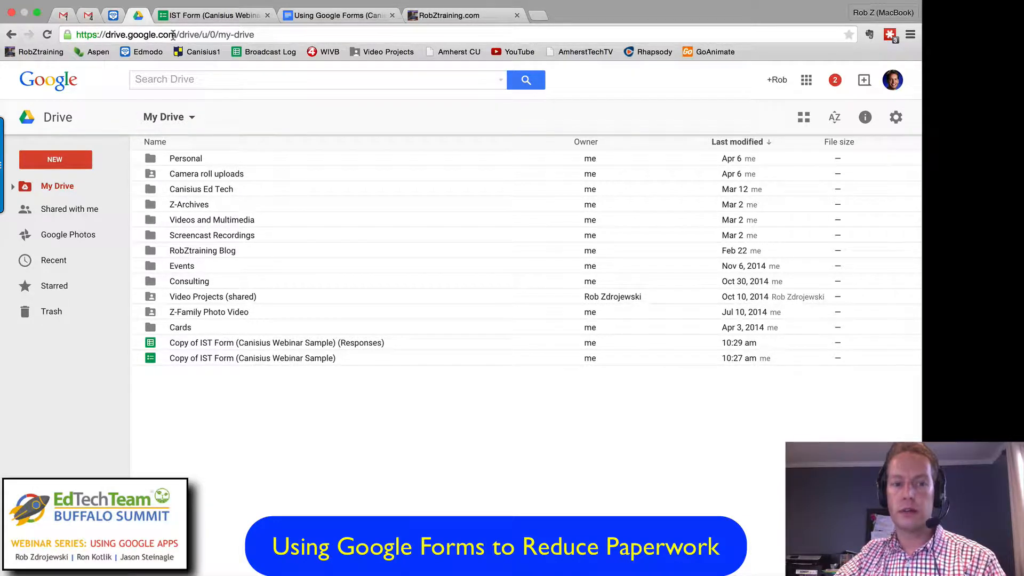
pyautogui.click(51, 161)
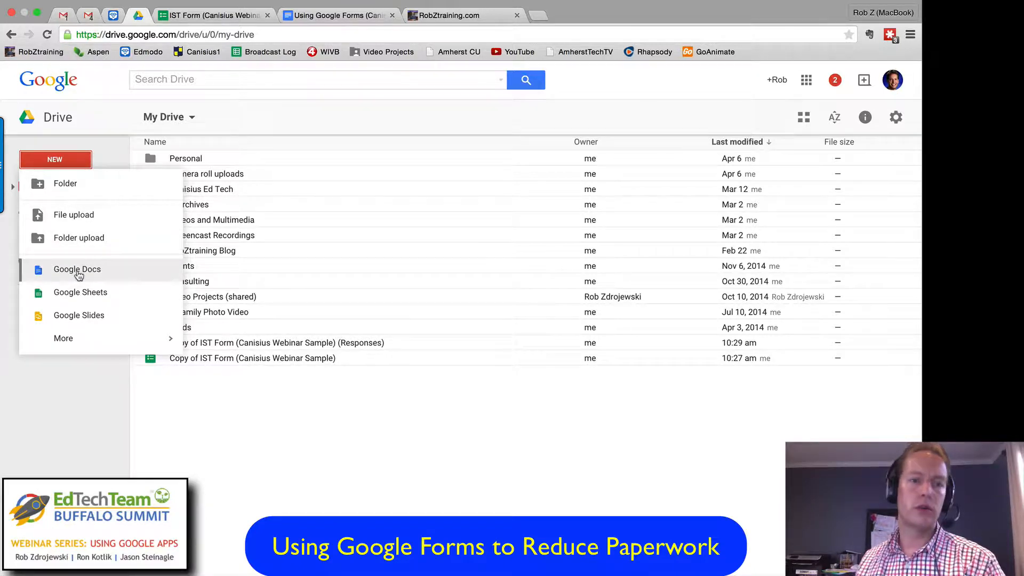
pyautogui.moveTo(82, 337)
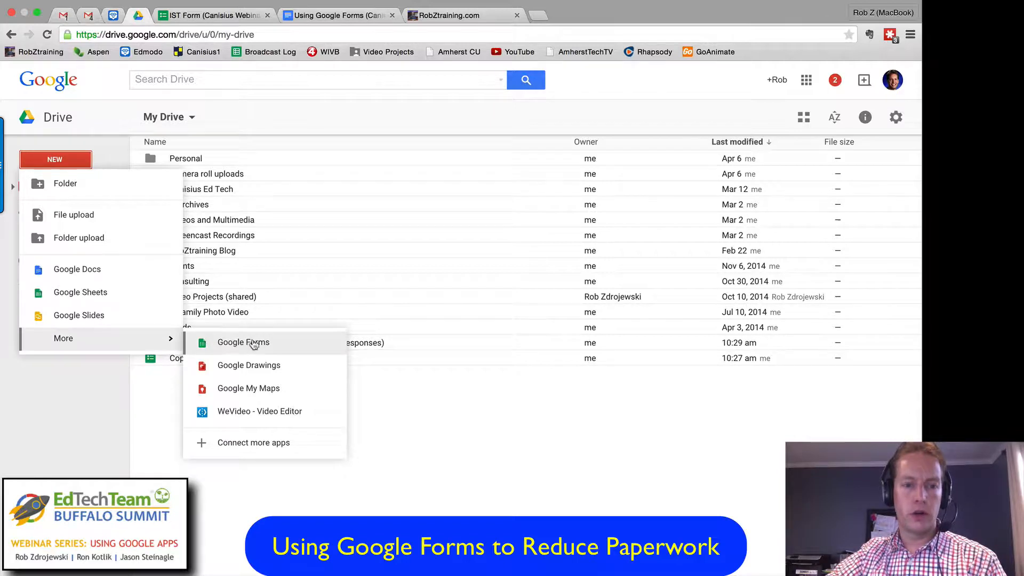
pyautogui.click(216, 344)
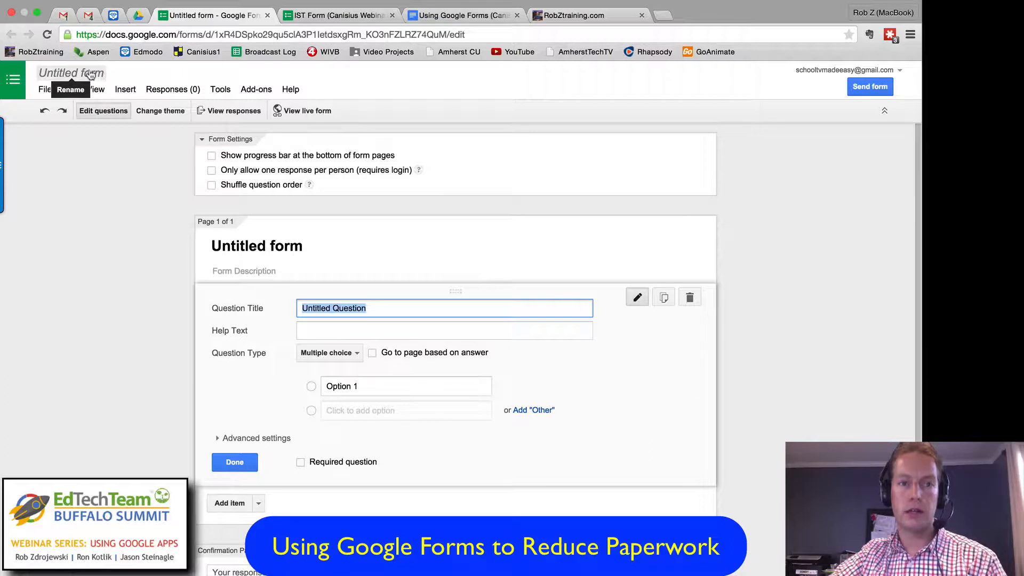
# Step: Rename the untitled form with the student's full name followed by "IST Update"
pyautogui.click(79, 74)
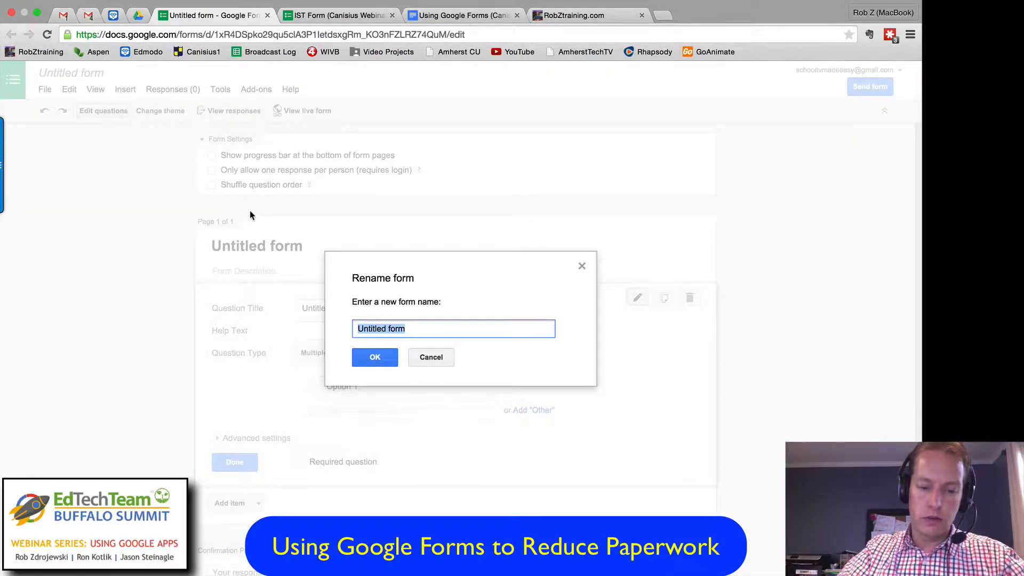
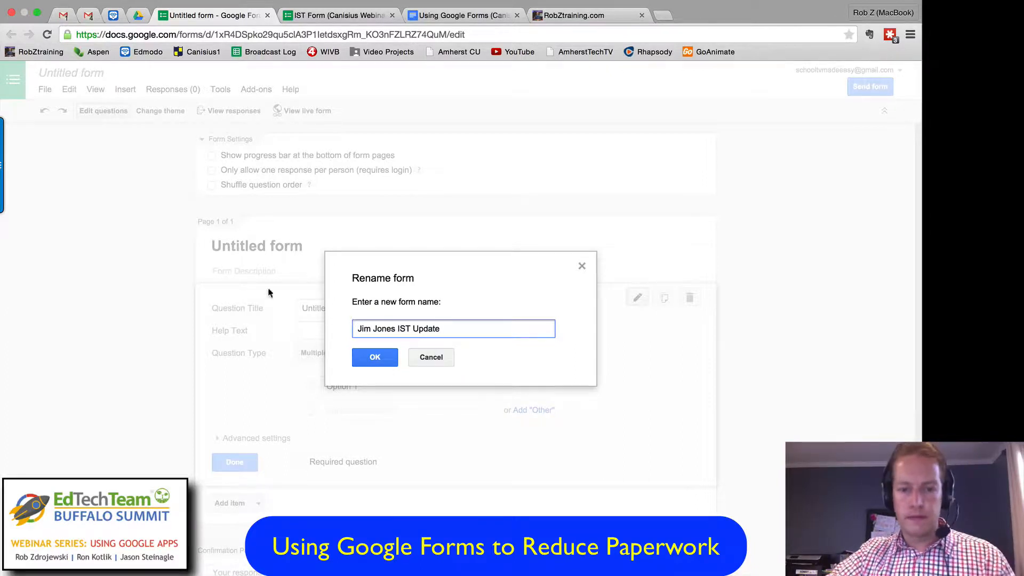
pyautogui.click(374, 357)
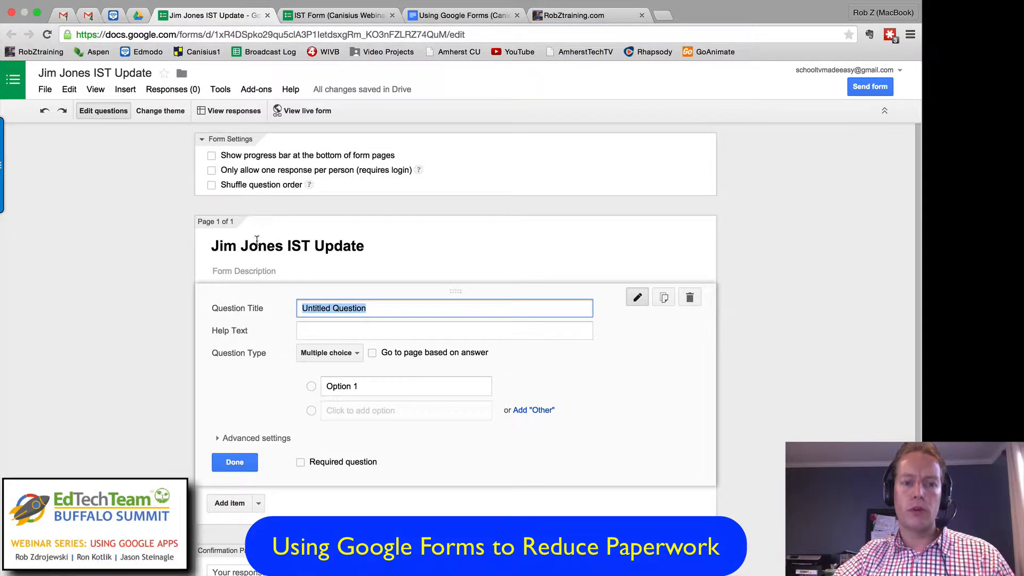
# Step: Apply the Classic Ornamental theme to the new form
pyautogui.click(151, 112)
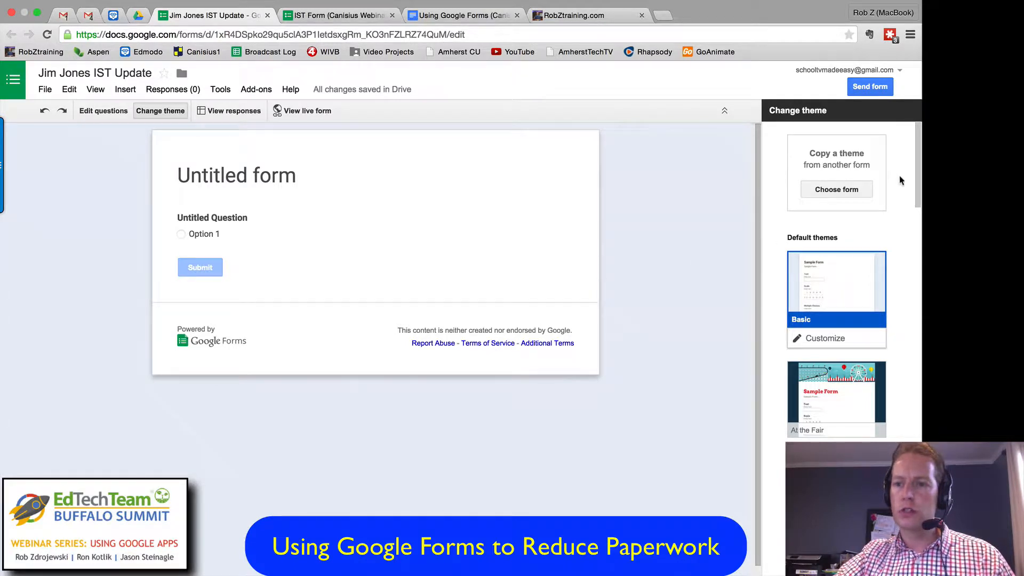
pyautogui.moveTo(919, 175); pyautogui.dragTo(910, 294)
pyautogui.click(850, 217)
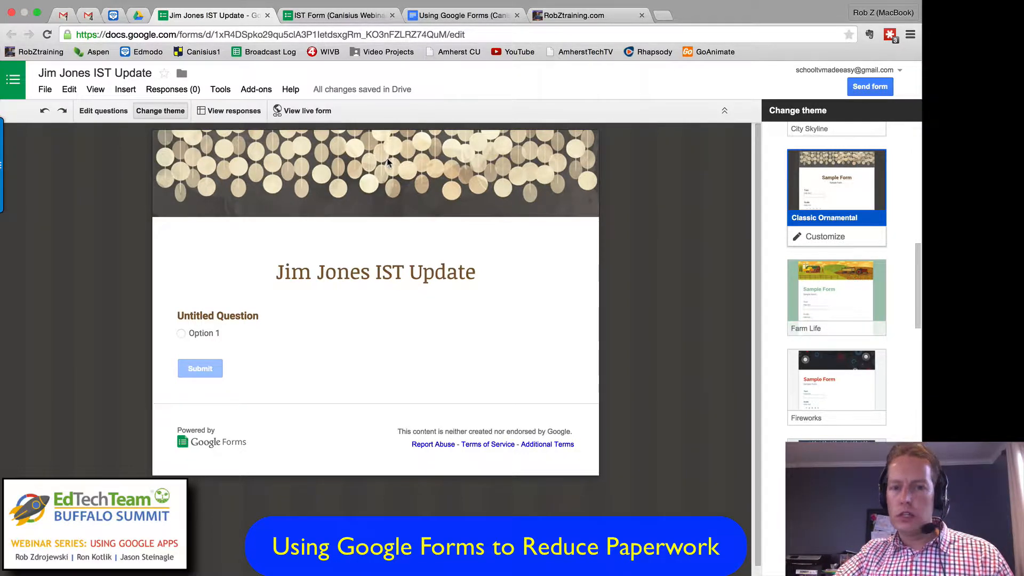
# Step: Customize the theme by replacing its header image with the balloons and white fence picture from the Just kids category
pyautogui.click(835, 238)
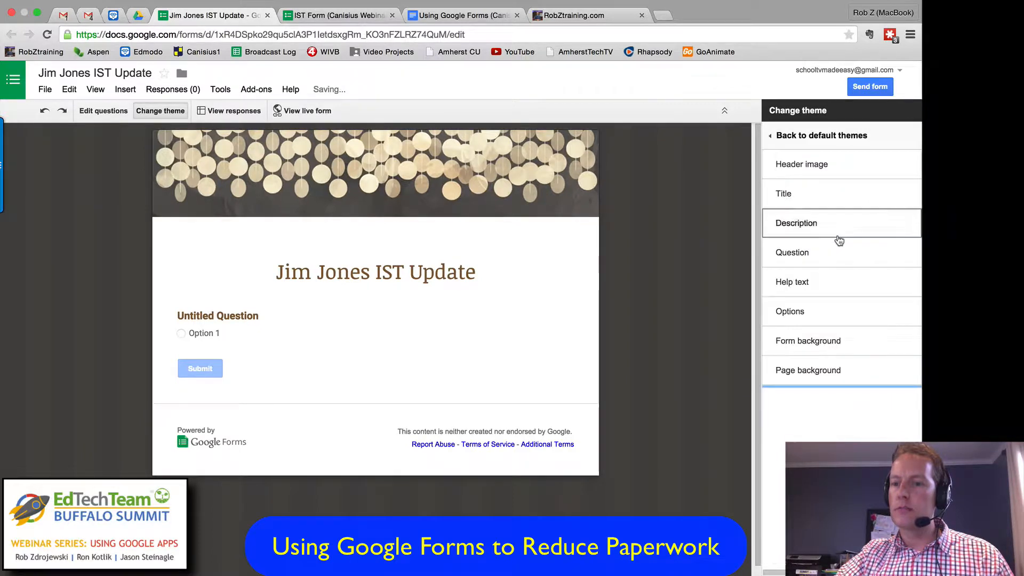
pyautogui.click(804, 165)
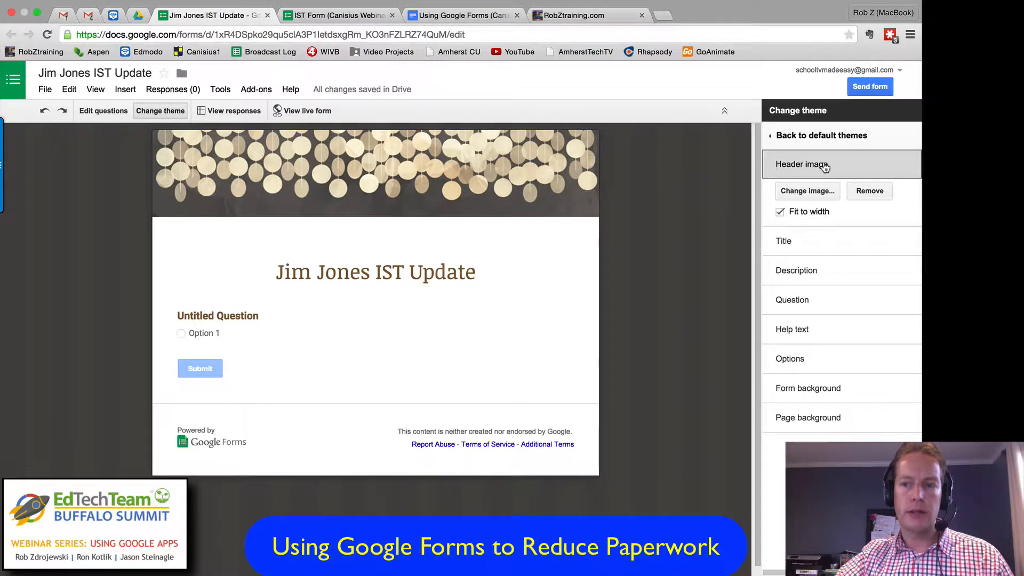
pyautogui.click(806, 192)
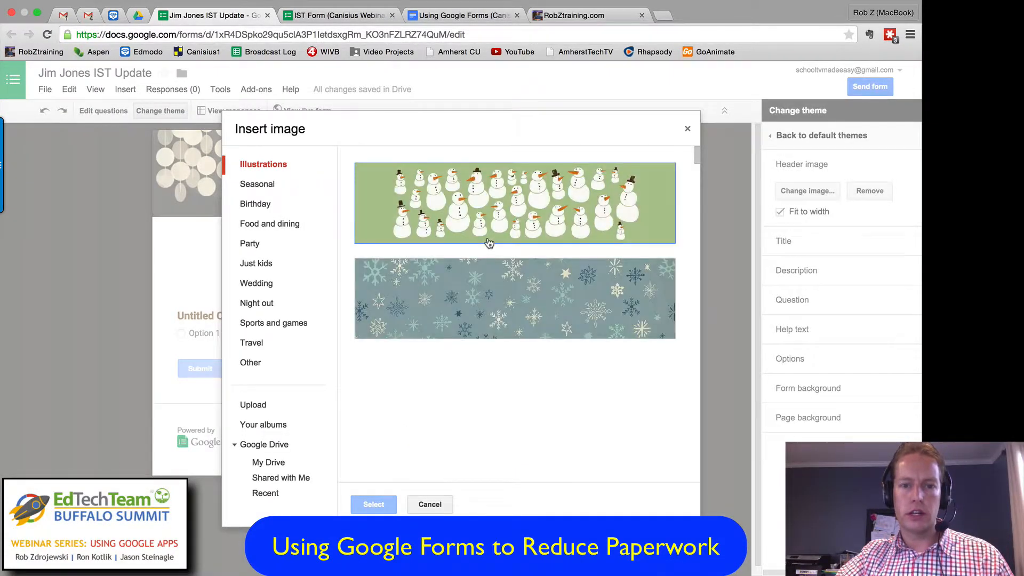
pyautogui.click(265, 267)
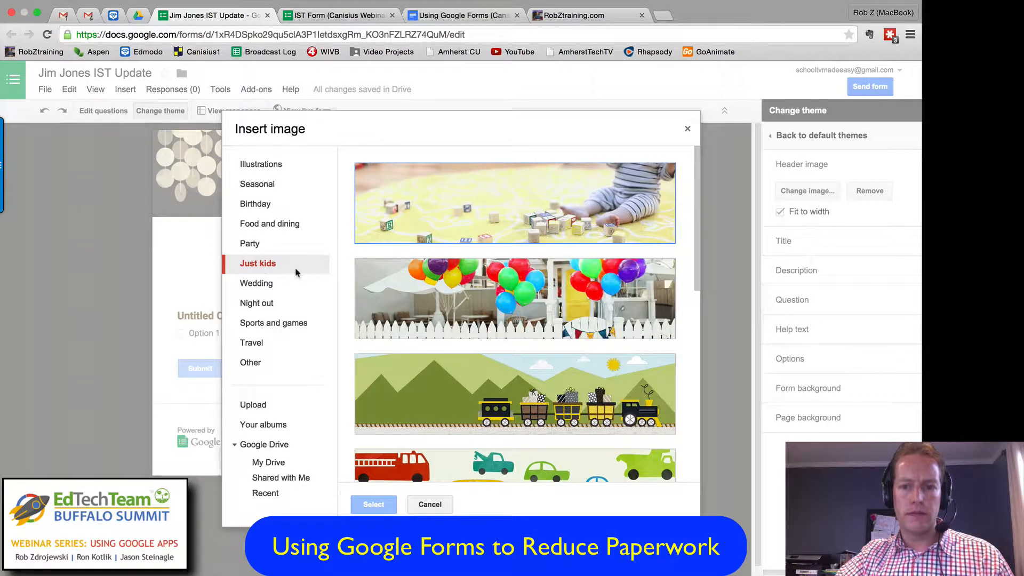
pyautogui.scroll(-4, 693, 282)
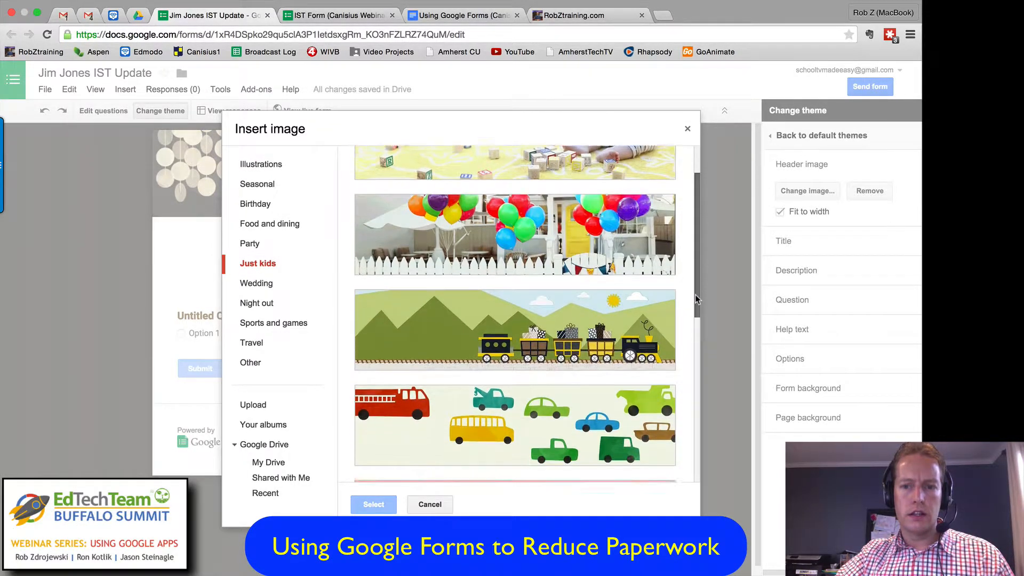
pyautogui.scroll(3, 694, 291)
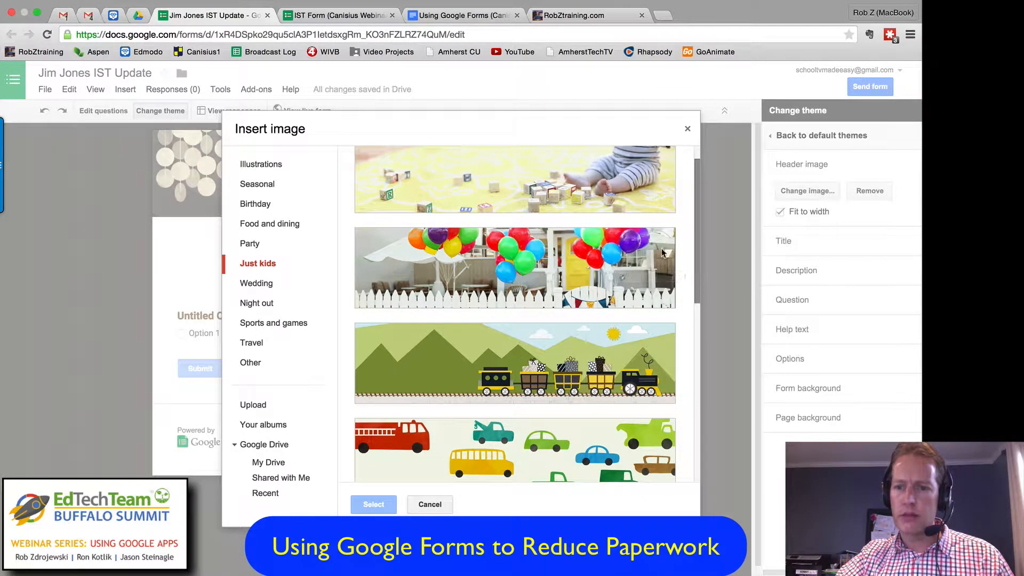
pyautogui.click(563, 265)
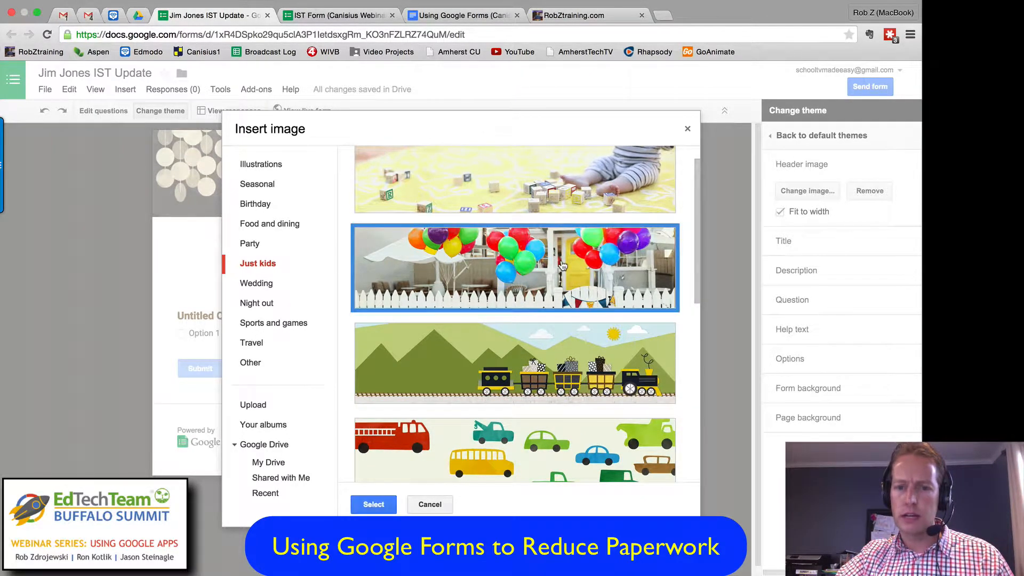
pyautogui.click(382, 504)
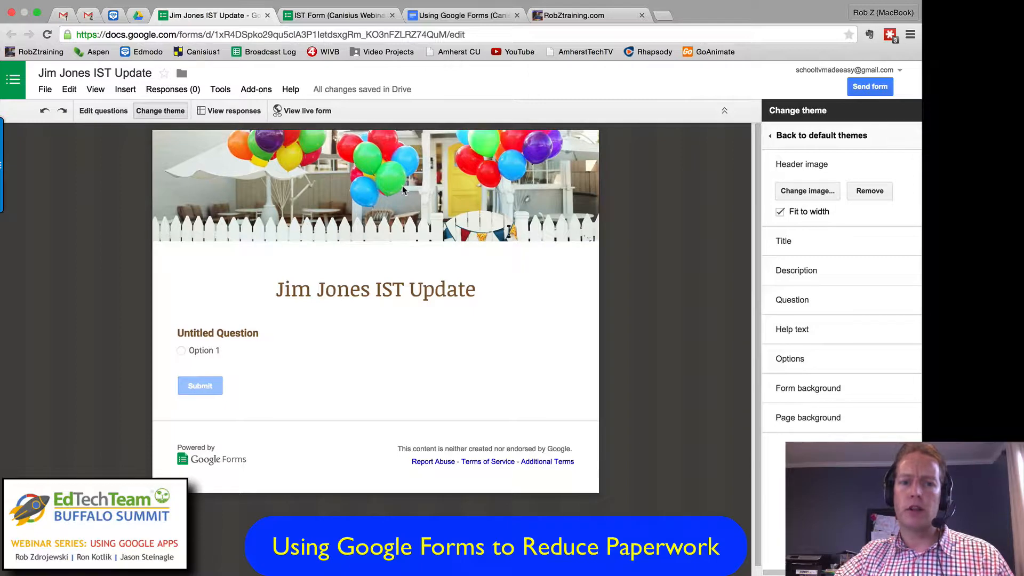
# Step: Look over the header image sources, the description formatting options and the default themes, and return to editing questions
pyautogui.click(813, 193)
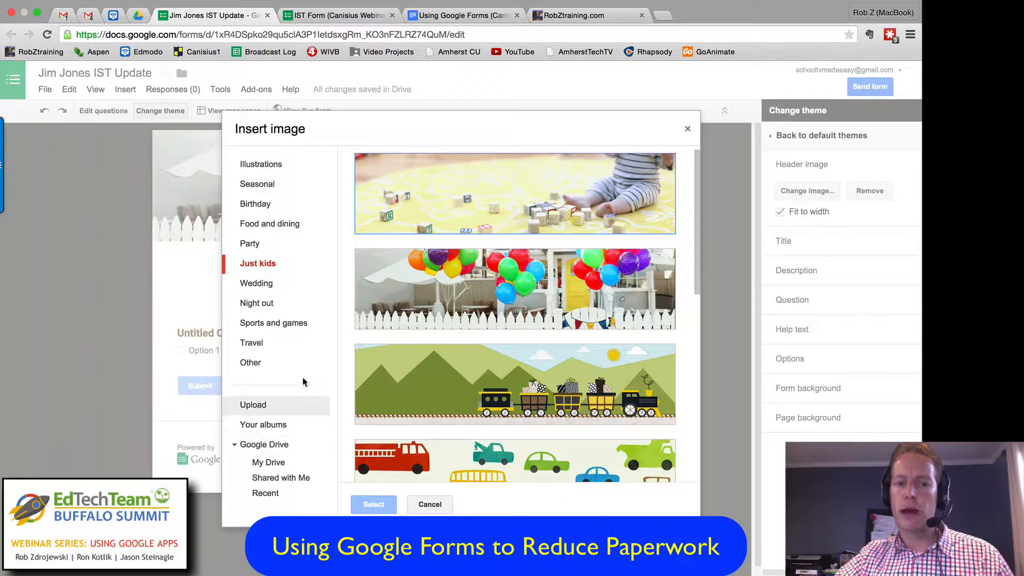
pyautogui.click(429, 504)
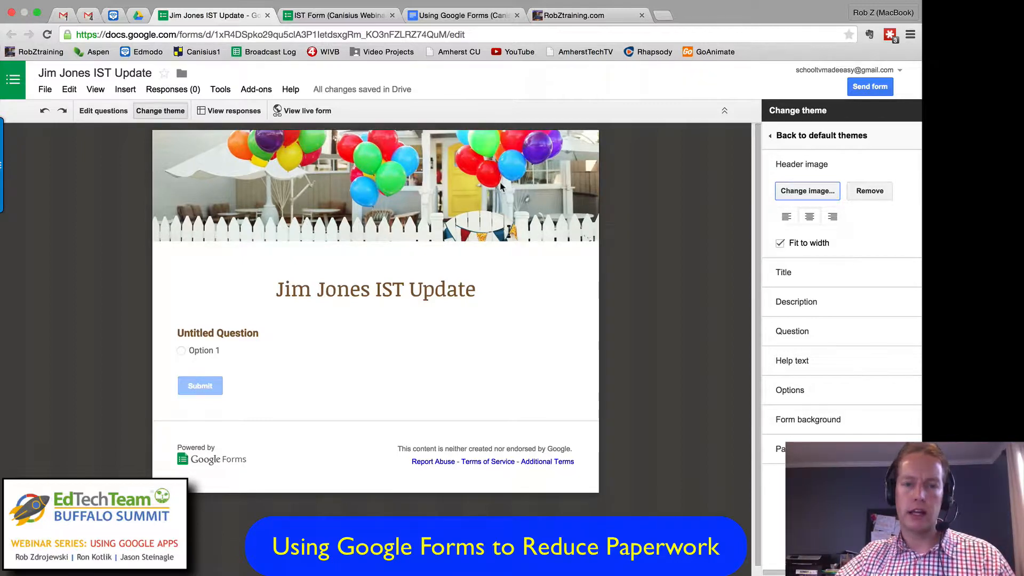
pyautogui.click(804, 311)
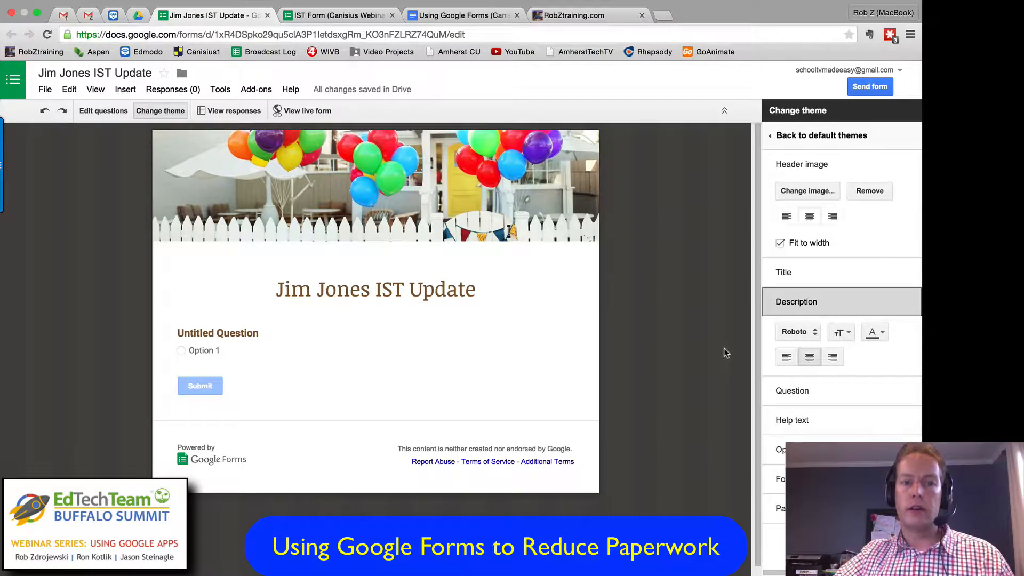
pyautogui.click(824, 135)
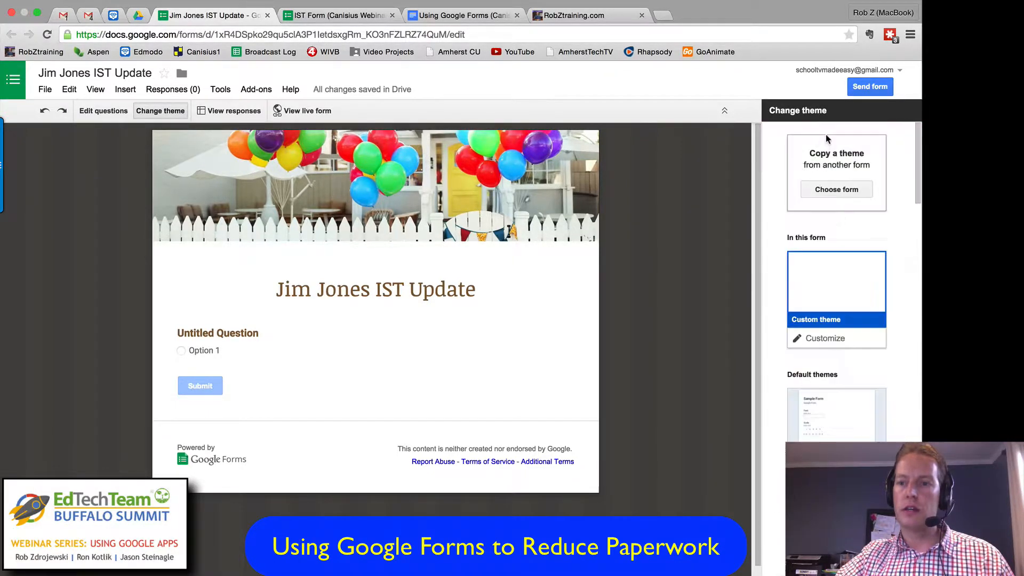
pyautogui.scroll(-10, 841, 245)
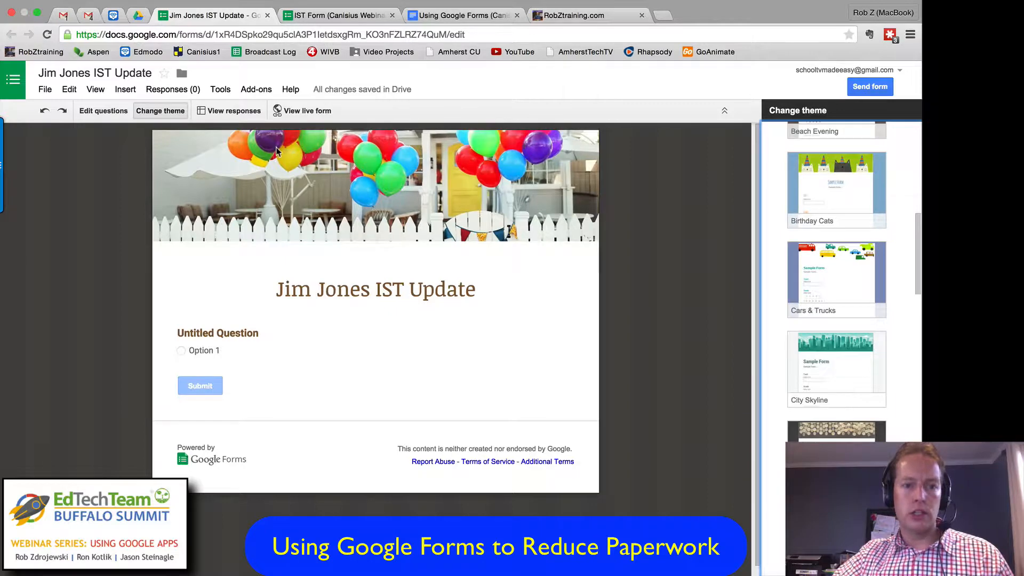
pyautogui.click(109, 112)
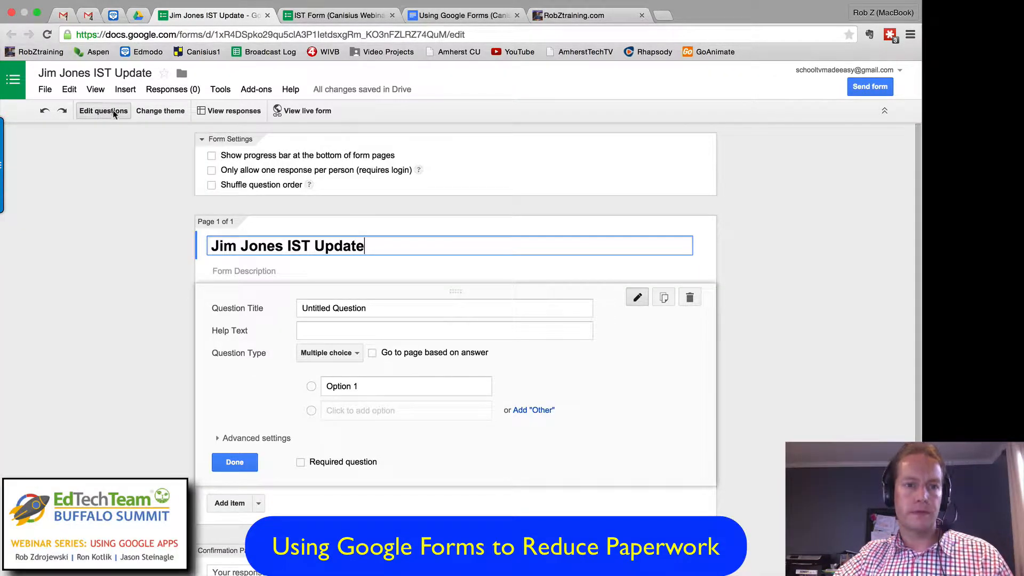
# Step: View the form's response spreadsheet and its live page, highlight the live page's web address, and close both pages
pyautogui.click(243, 111)
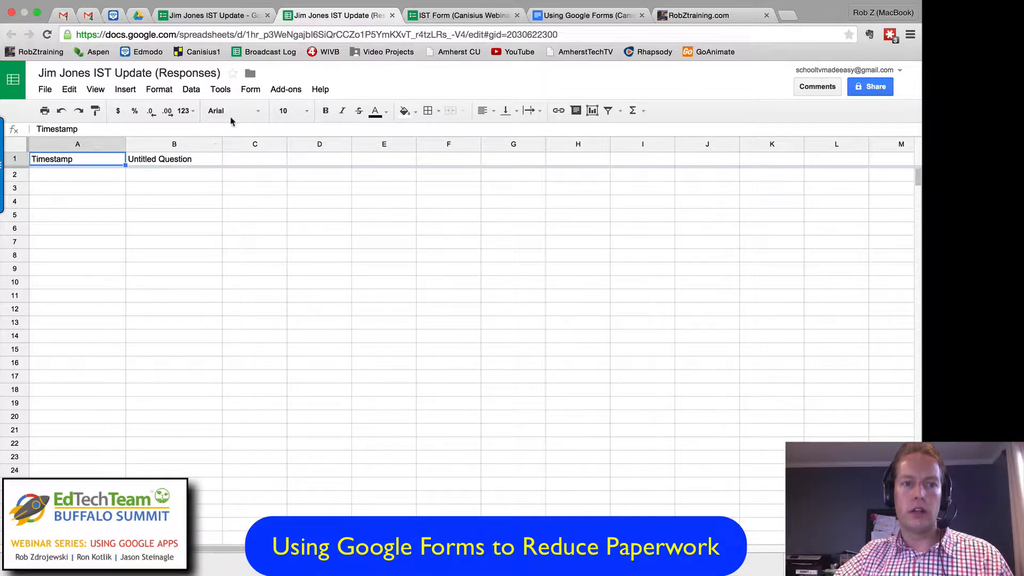
pyautogui.click(391, 17)
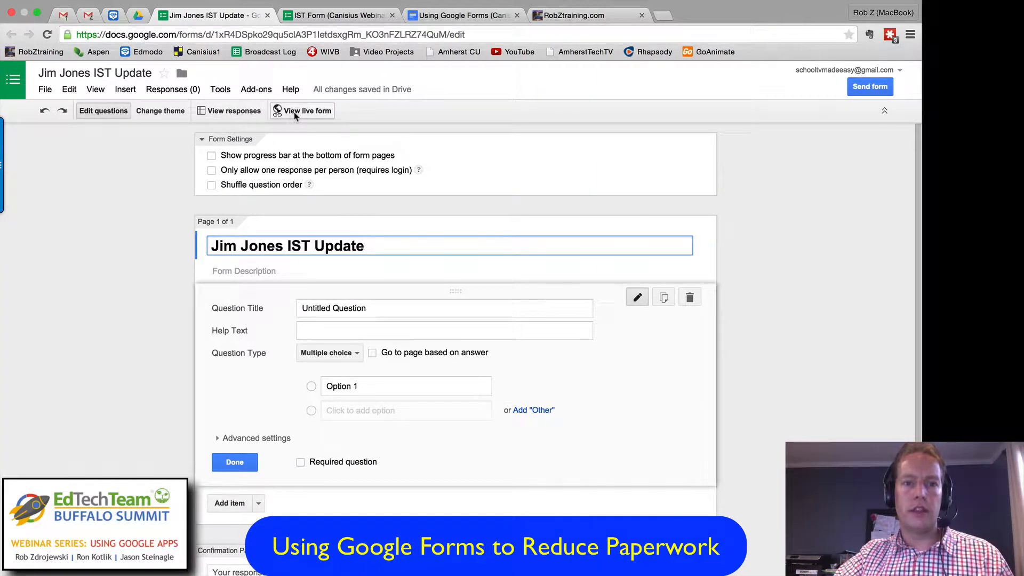
pyautogui.click(309, 112)
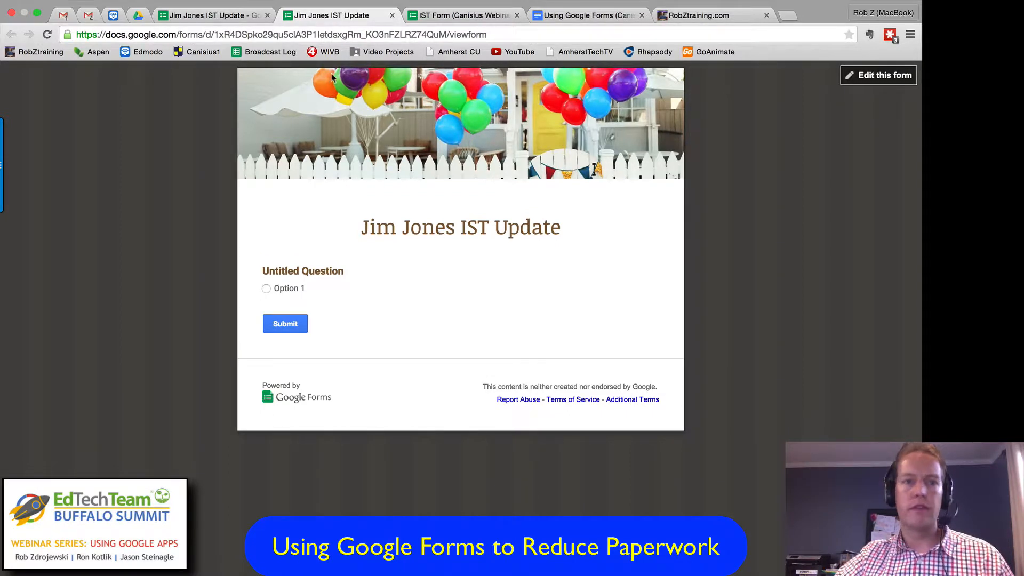
pyautogui.click(313, 34)
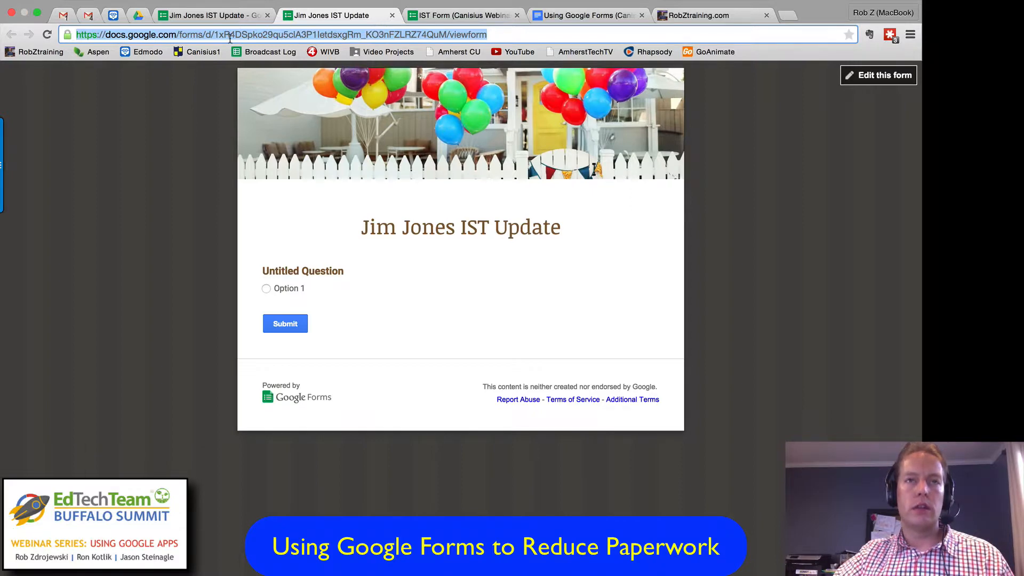
pyautogui.click(392, 16)
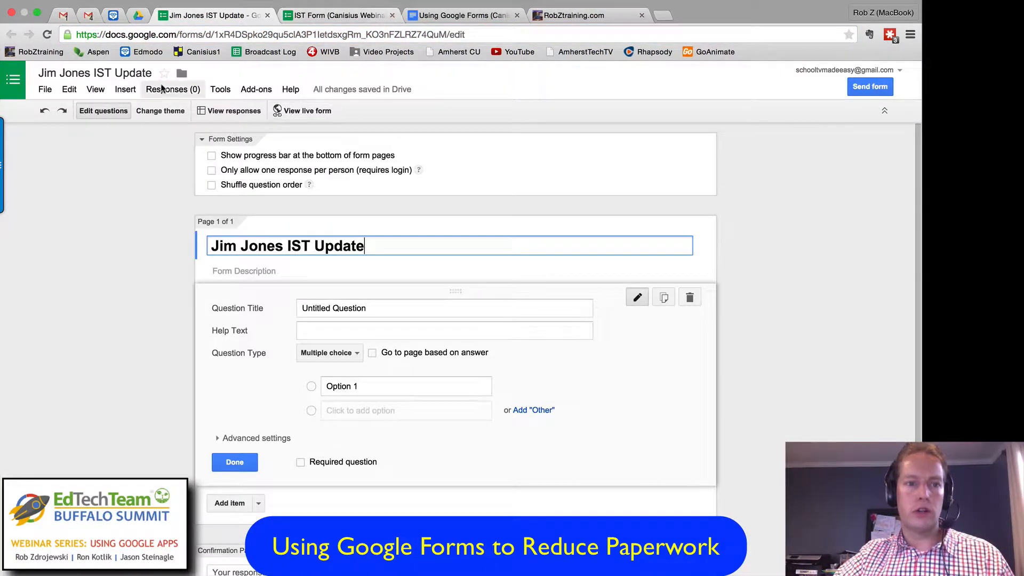
# Step: Collapse and expand the form settings, and check the help for the Shuffle question order option
pyautogui.click(208, 142)
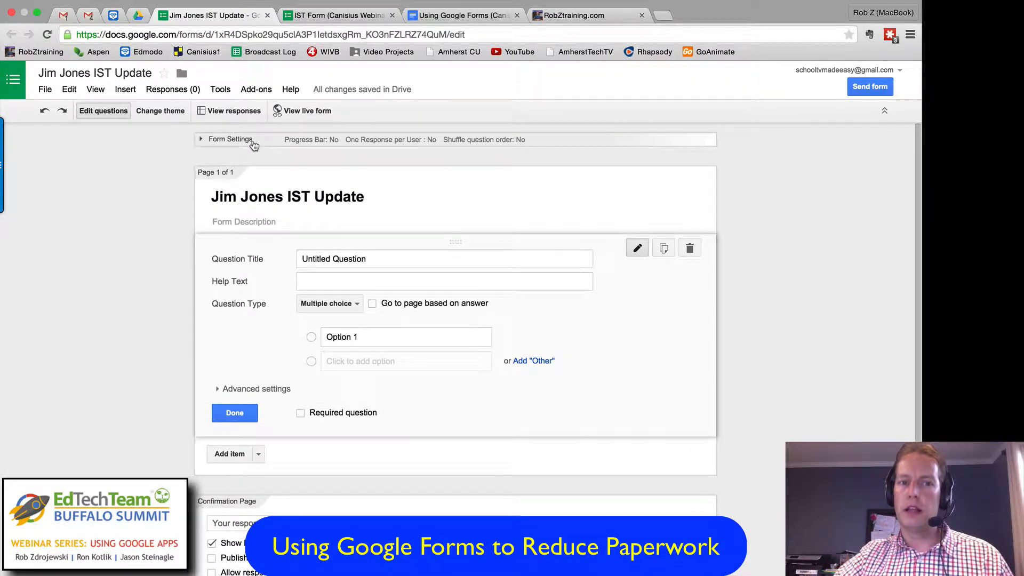
pyautogui.click(203, 143)
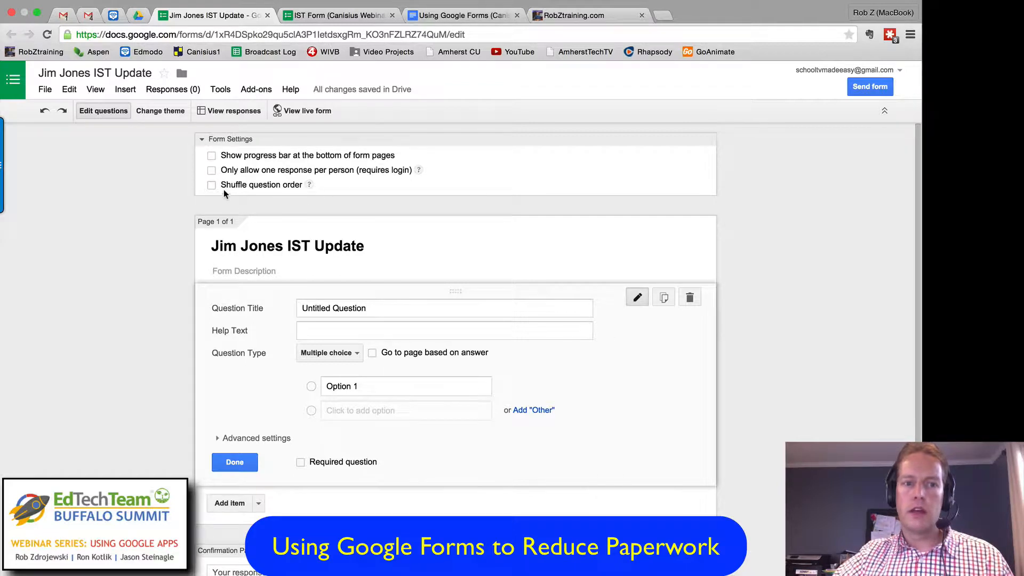
pyautogui.click(309, 185)
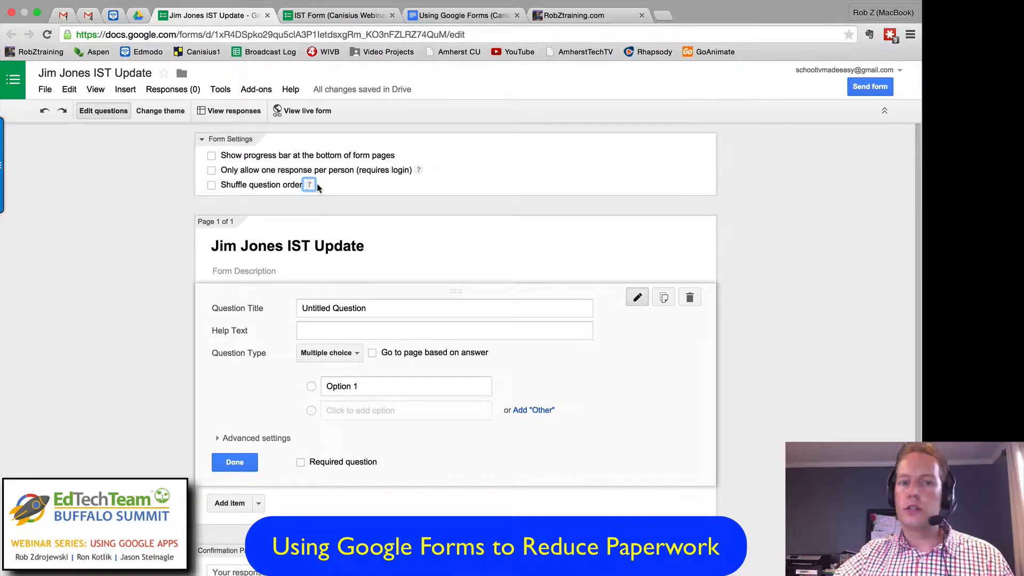
pyautogui.moveTo(310, 186)
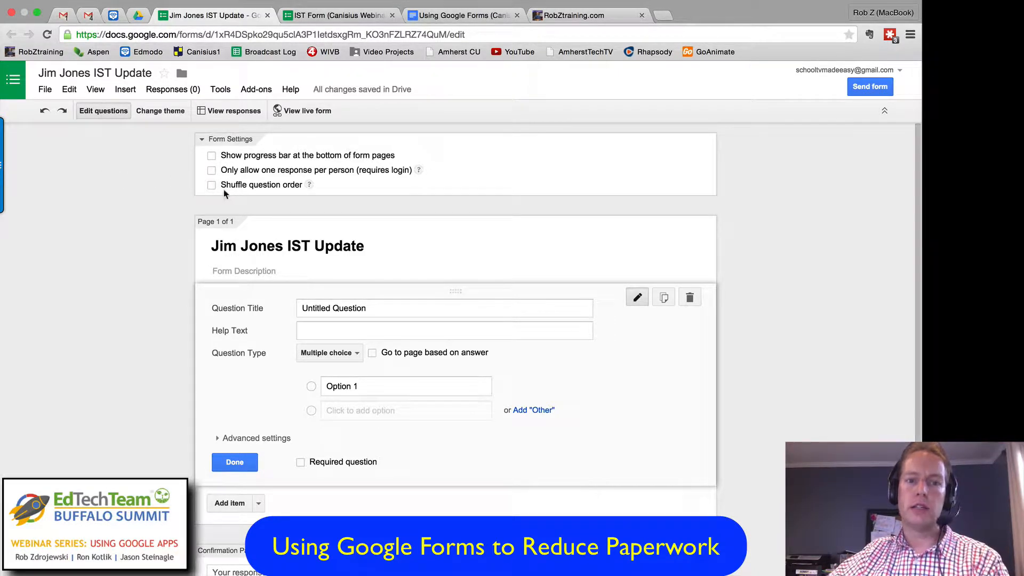
# Step: Enter "Please complete this before Thursday 4/23" as the form description
pyautogui.scroll(-3, 178, 224)
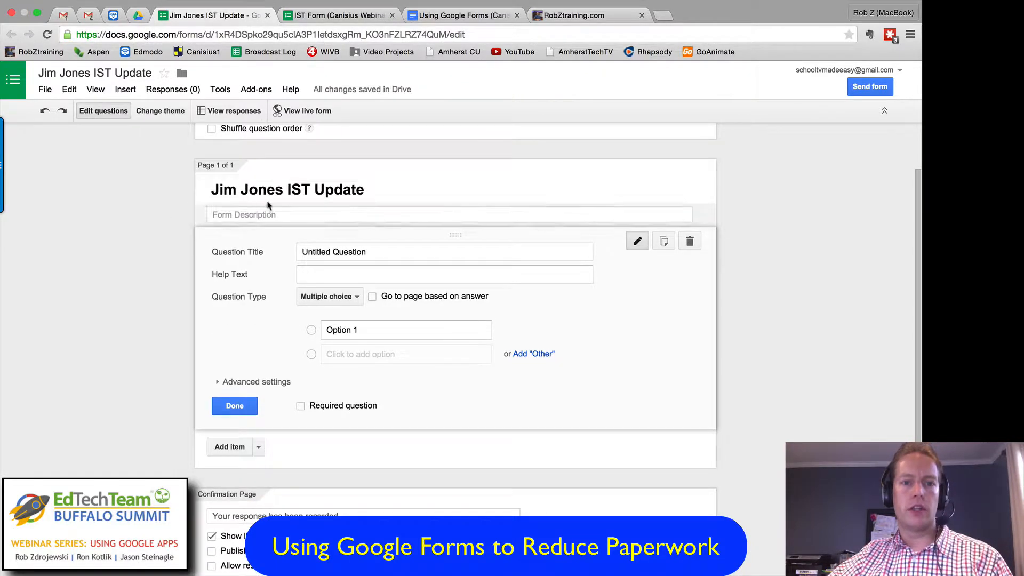
pyautogui.click(271, 214)
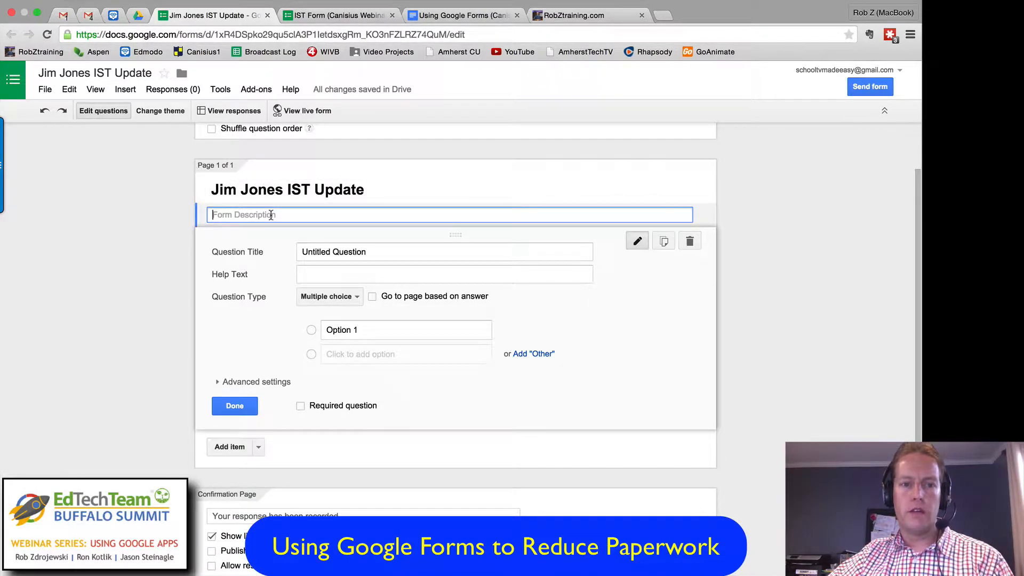
pyautogui.write('Pleaase')
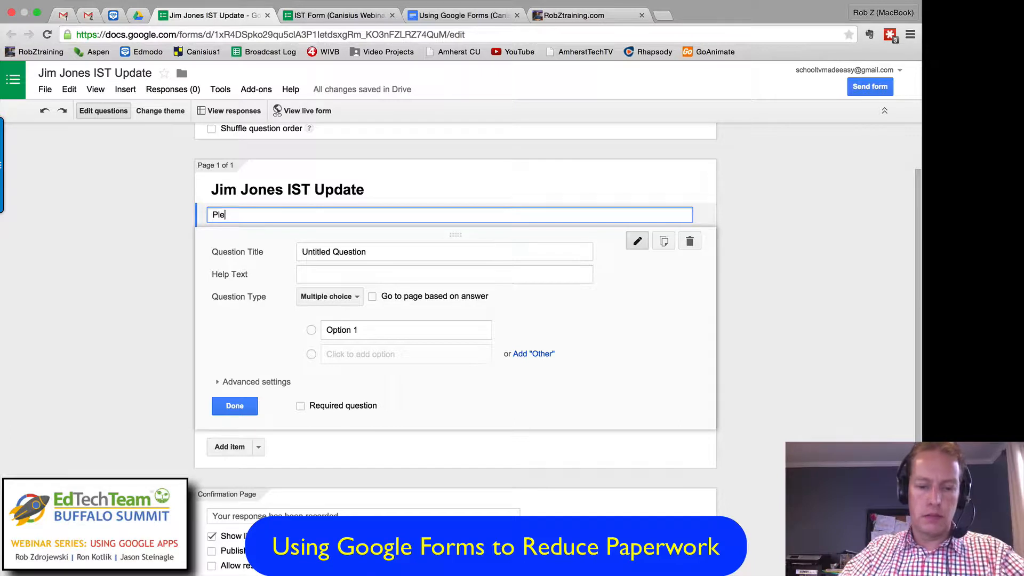
pyautogui.press('BackSpace')
pyautogui.press('BackSpace')
pyautogui.press('BackSpace')
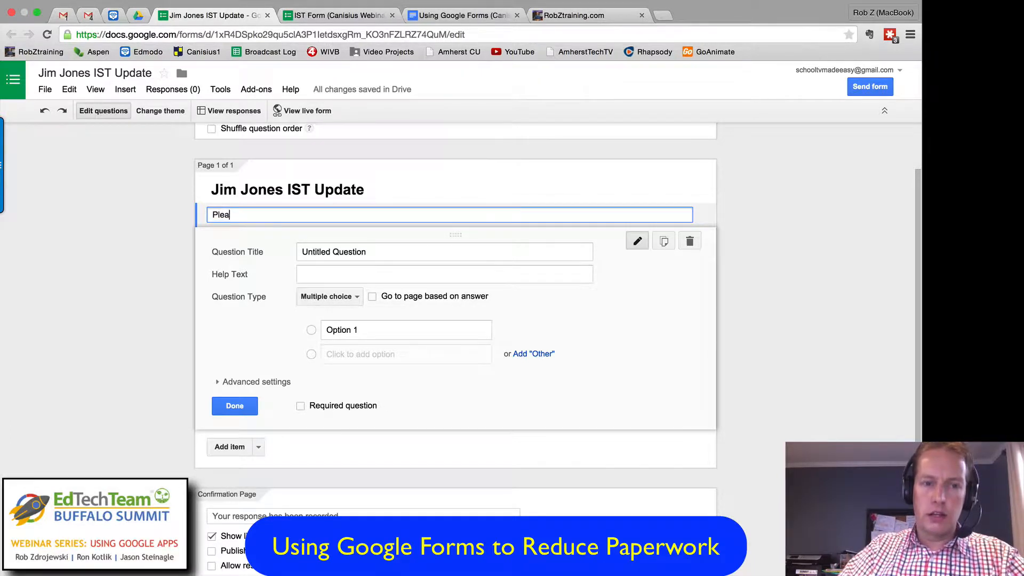
pyautogui.write('se complete ')
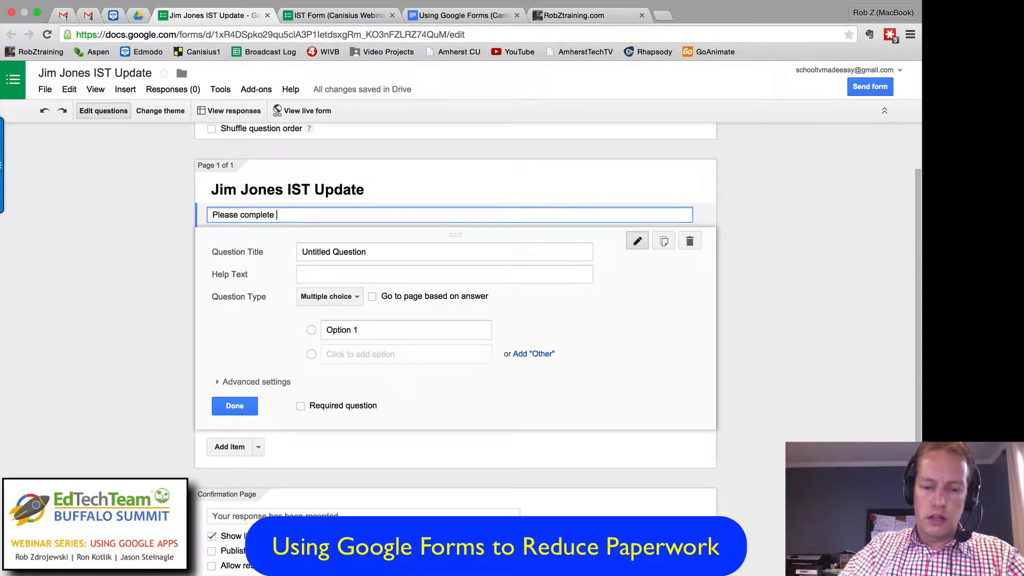
pyautogui.write('this before Th')
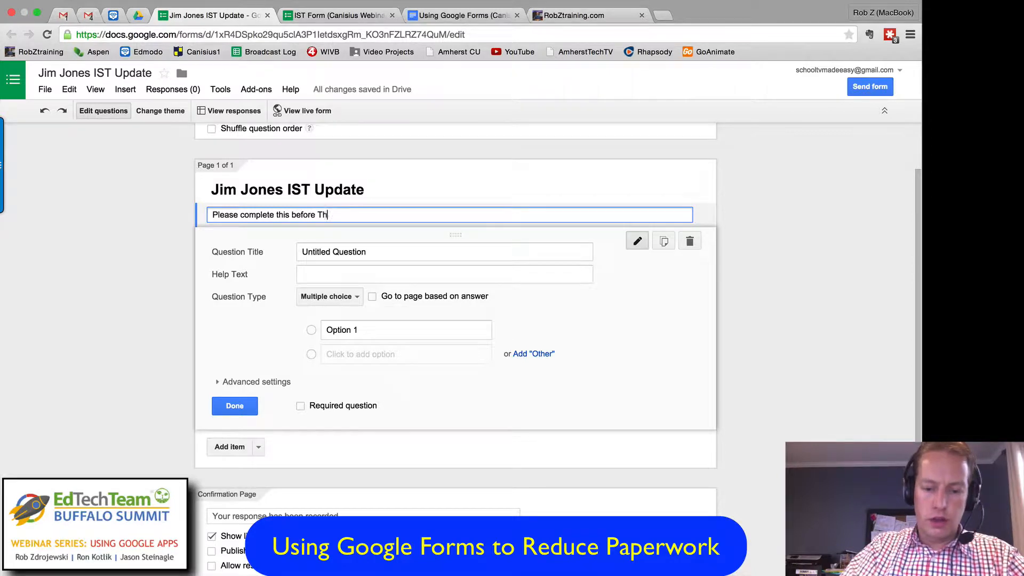
pyautogui.write('ursday')
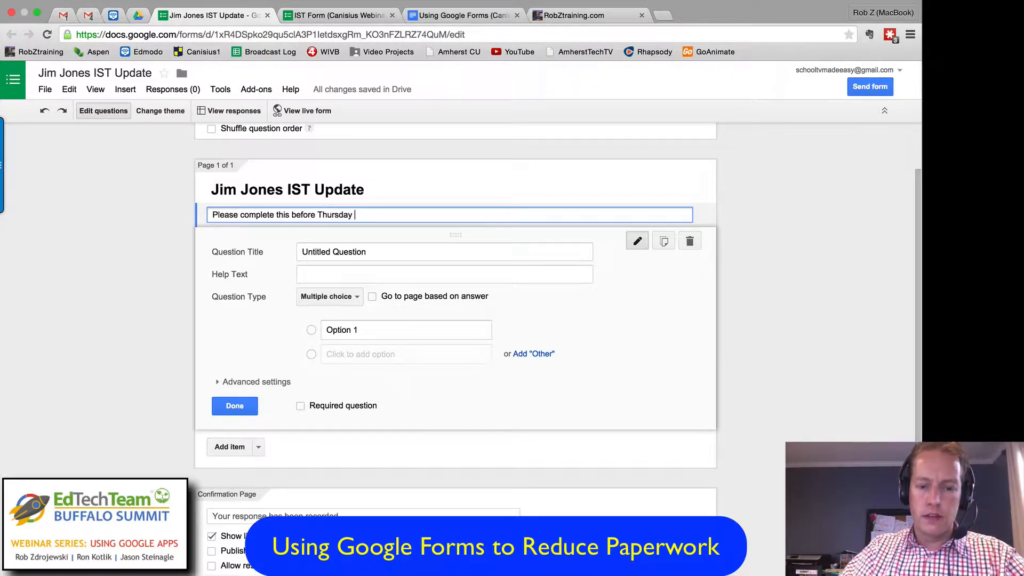
pyautogui.write(' 4/23')
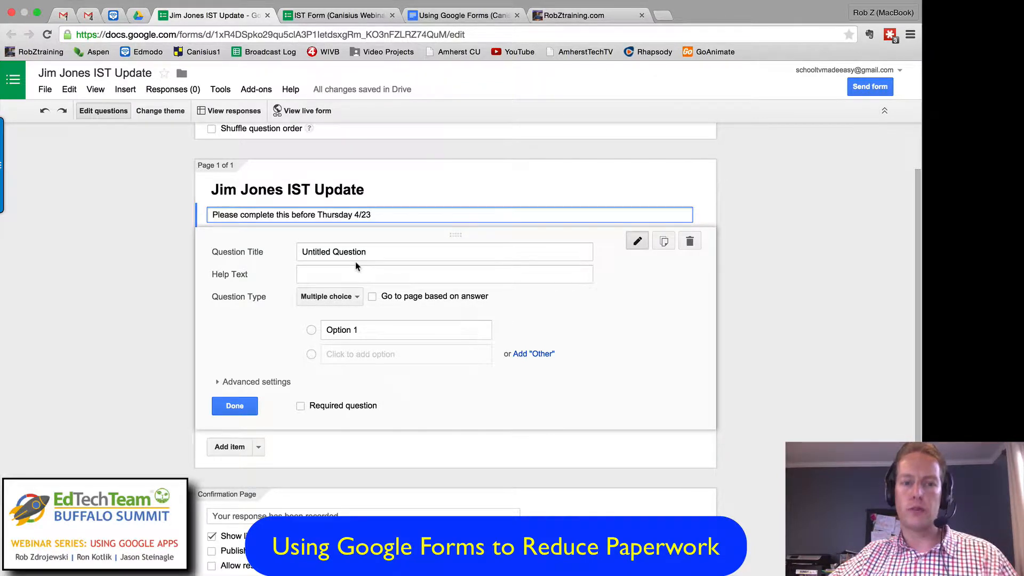
# Step: Look over the available question types and check how the sample IST form words its questions
pyautogui.click(351, 298)
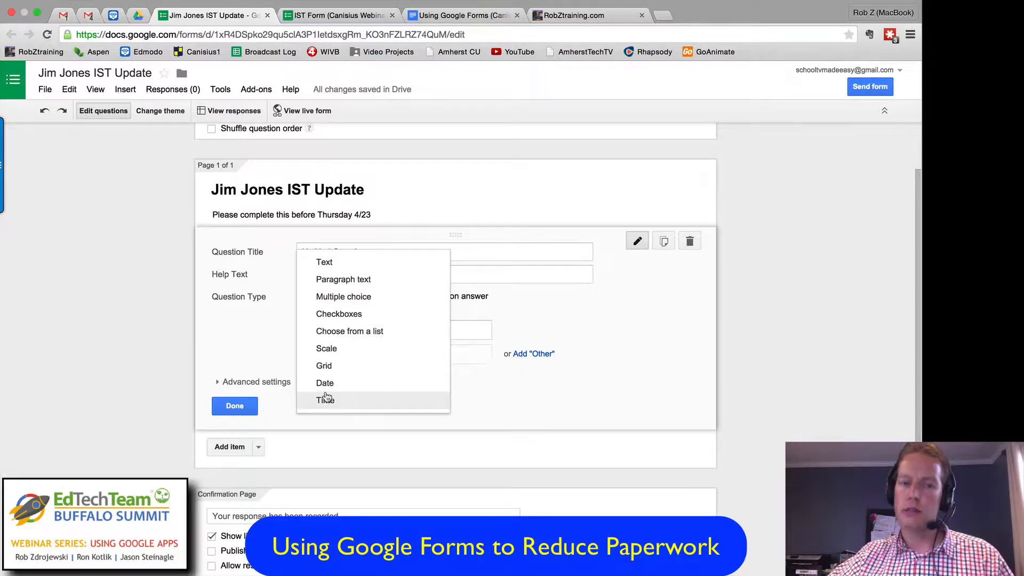
pyautogui.click(276, 350)
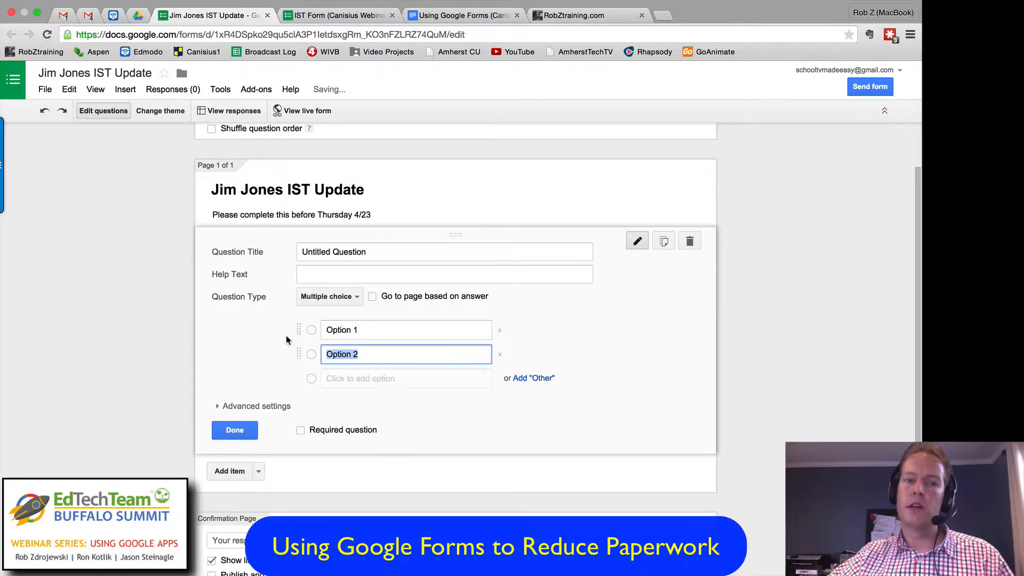
pyautogui.click(344, 254)
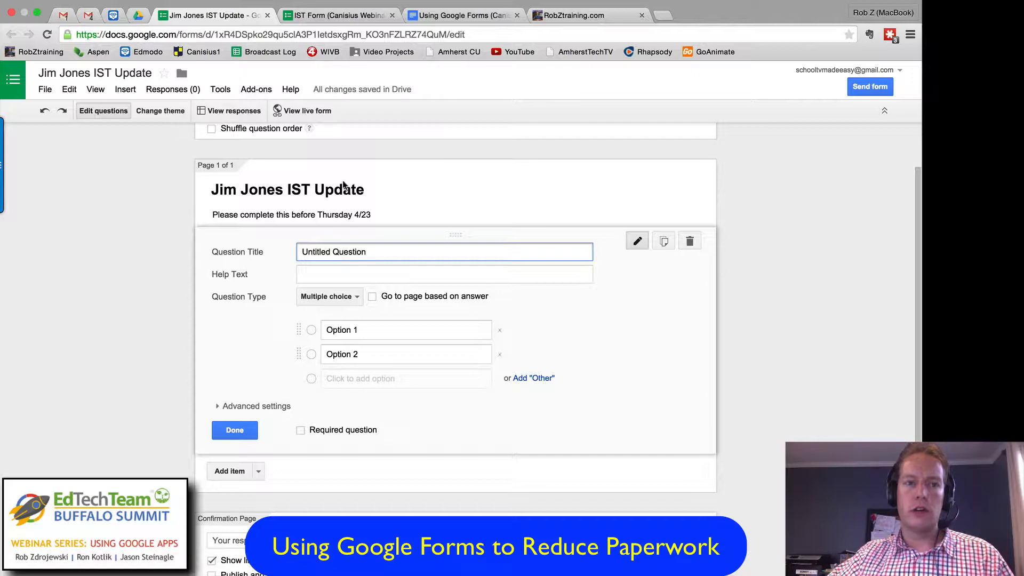
pyautogui.click(332, 16)
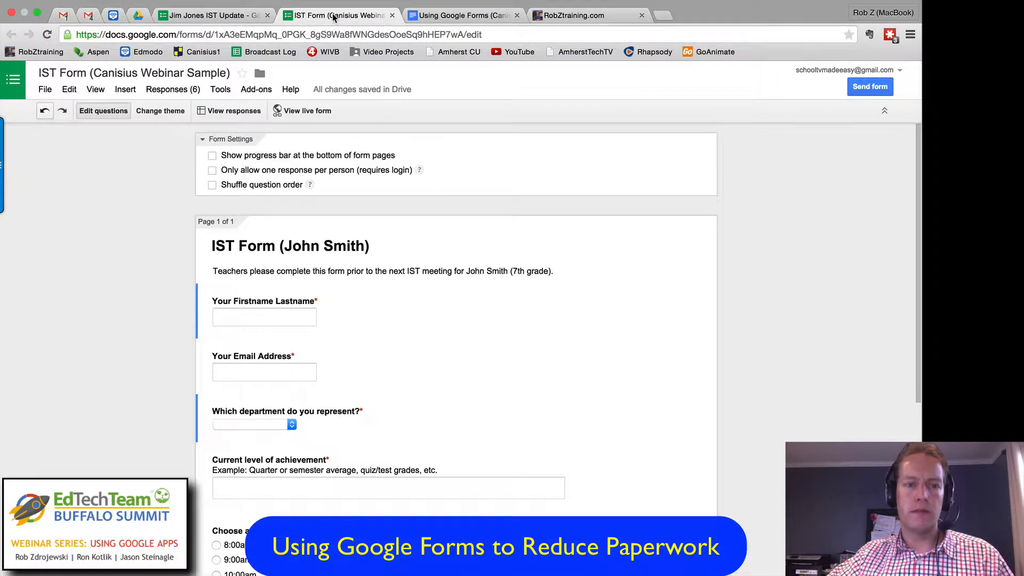
pyautogui.click(234, 16)
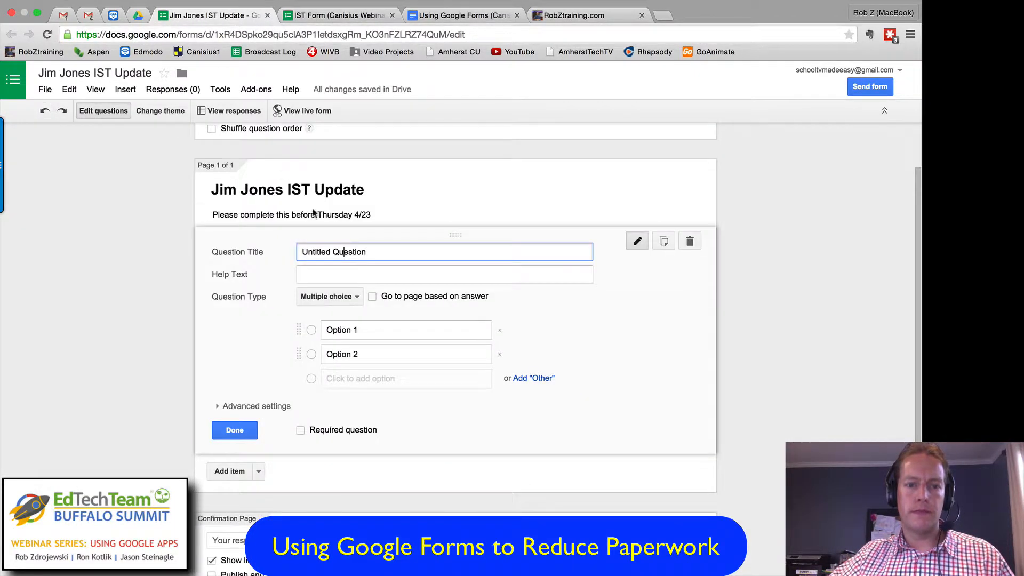
# Step: Title the first question "Your First and Last Name" and set its question type to Text
pyautogui.tripleClick(329, 252)
pyautogui.write('Y')
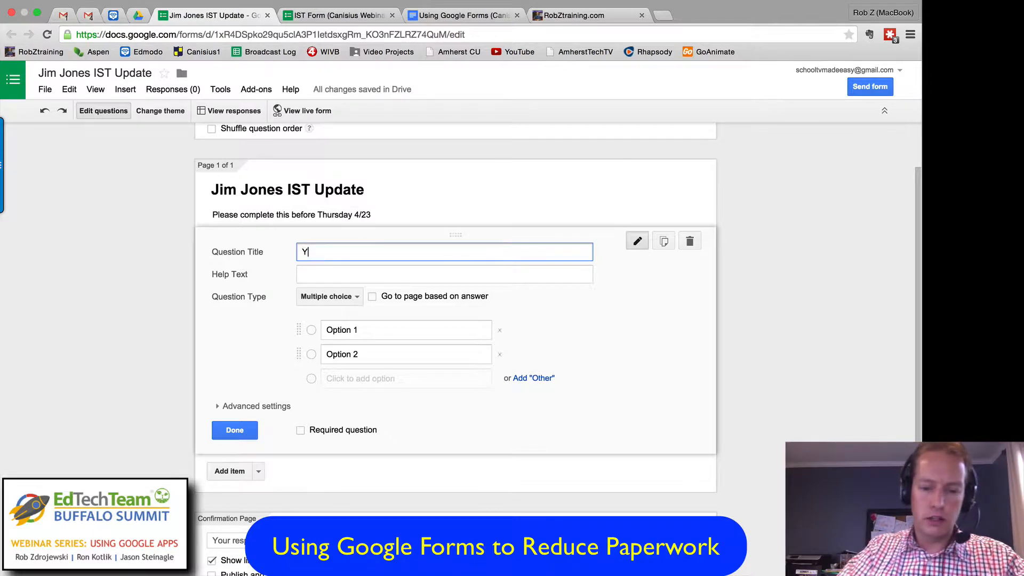
pyautogui.write('our First')
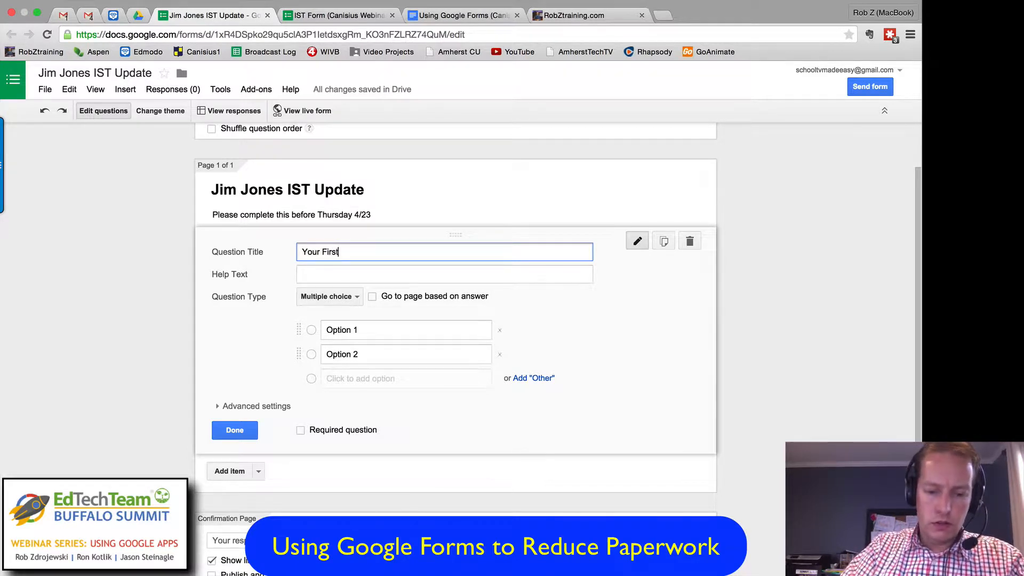
pyautogui.write(' and Last Name')
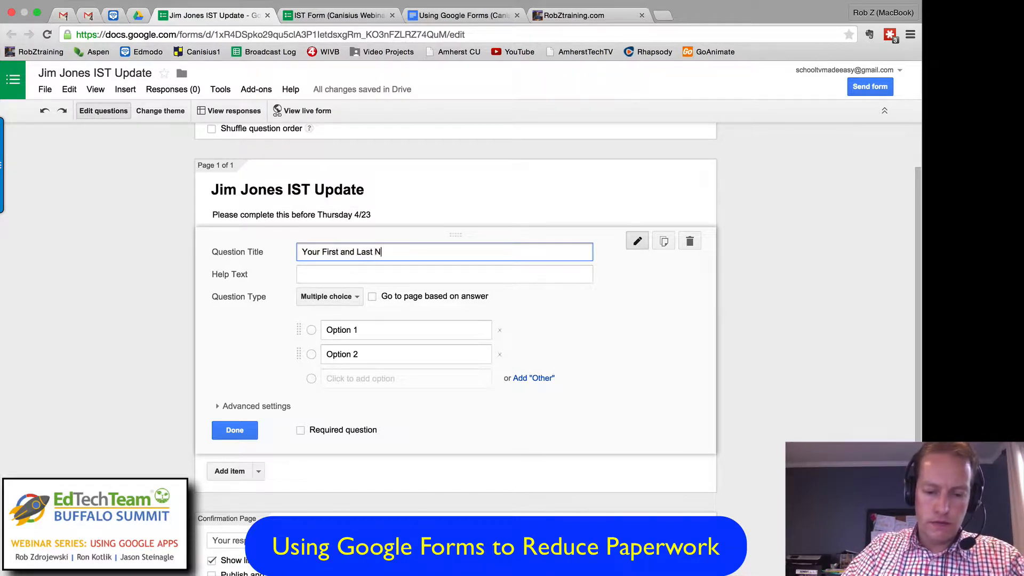
pyautogui.click(333, 272)
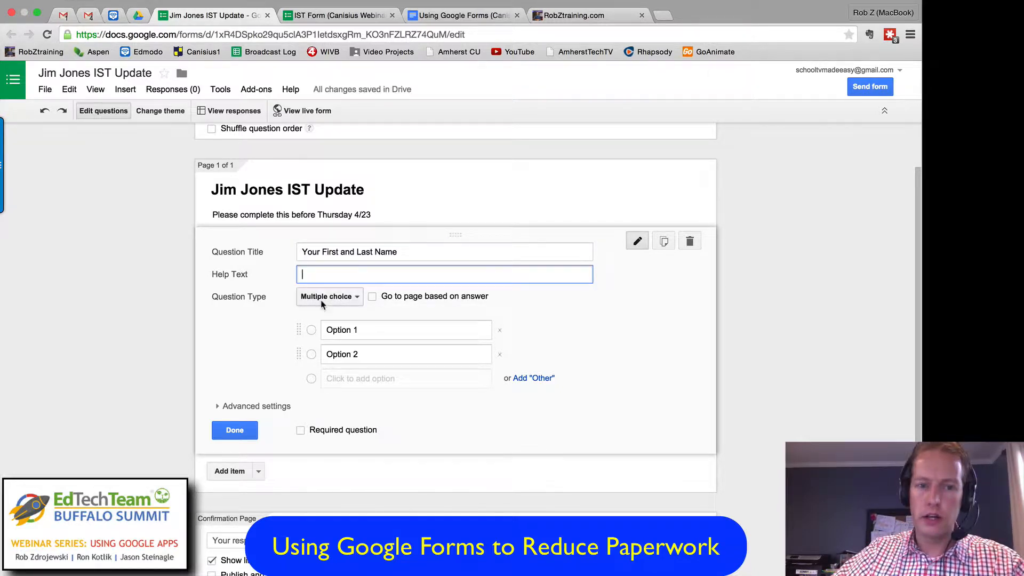
pyautogui.click(336, 298)
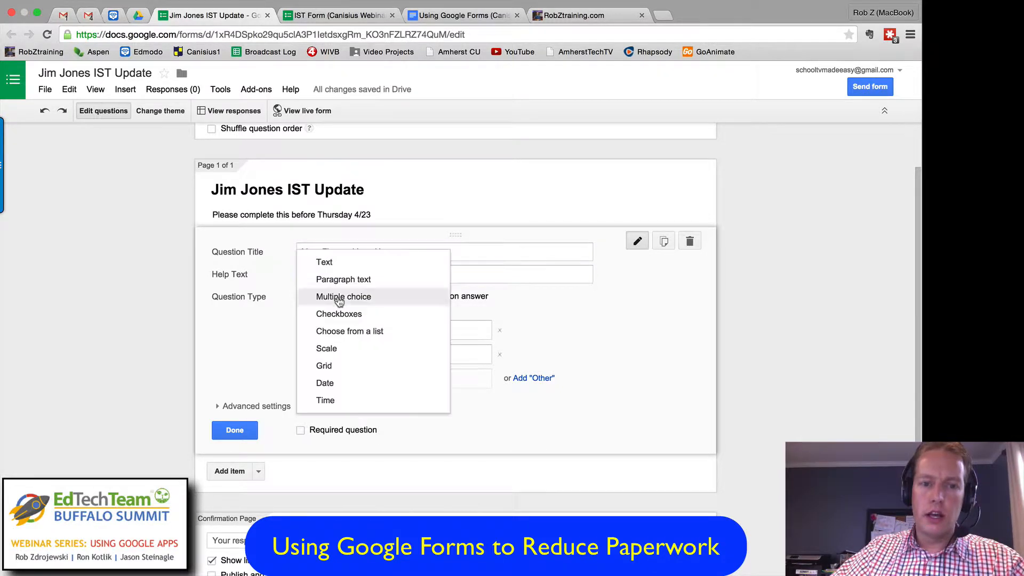
pyautogui.click(325, 262)
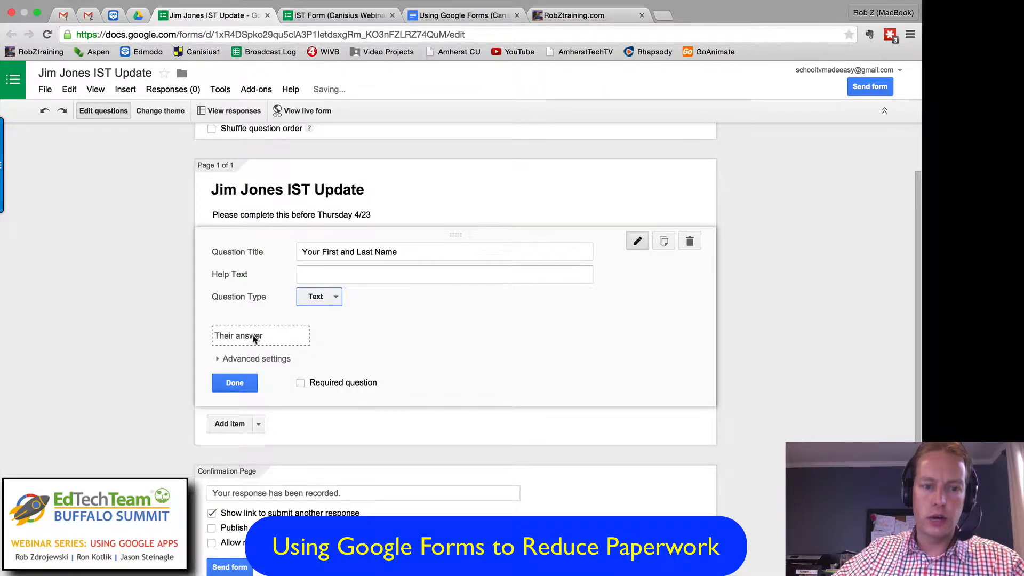
# Step: Try the Paragraph text type on the name question and return it to the Text type
pyautogui.click(319, 299)
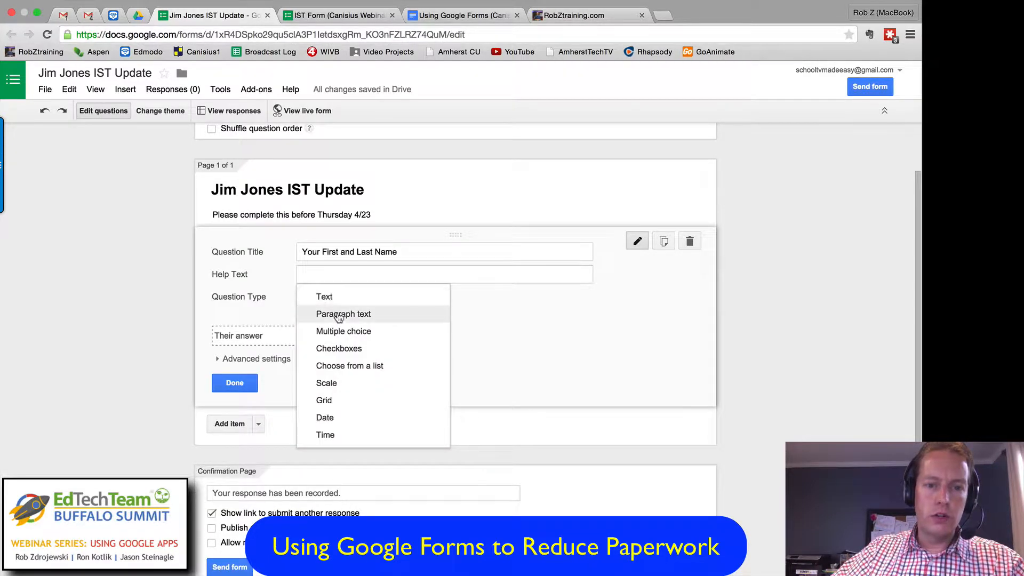
pyautogui.click(334, 314)
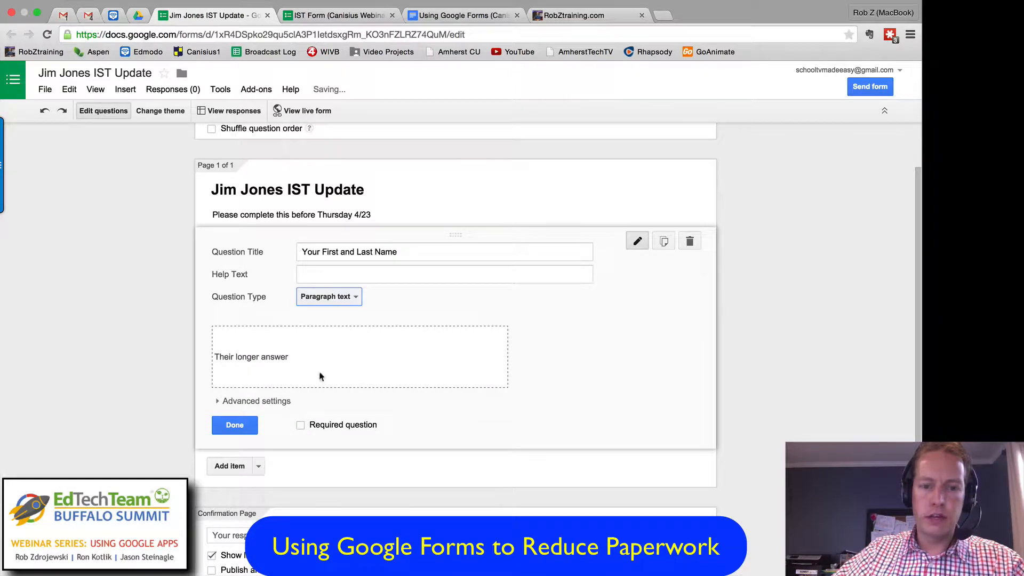
pyautogui.click(338, 297)
pyautogui.click(335, 280)
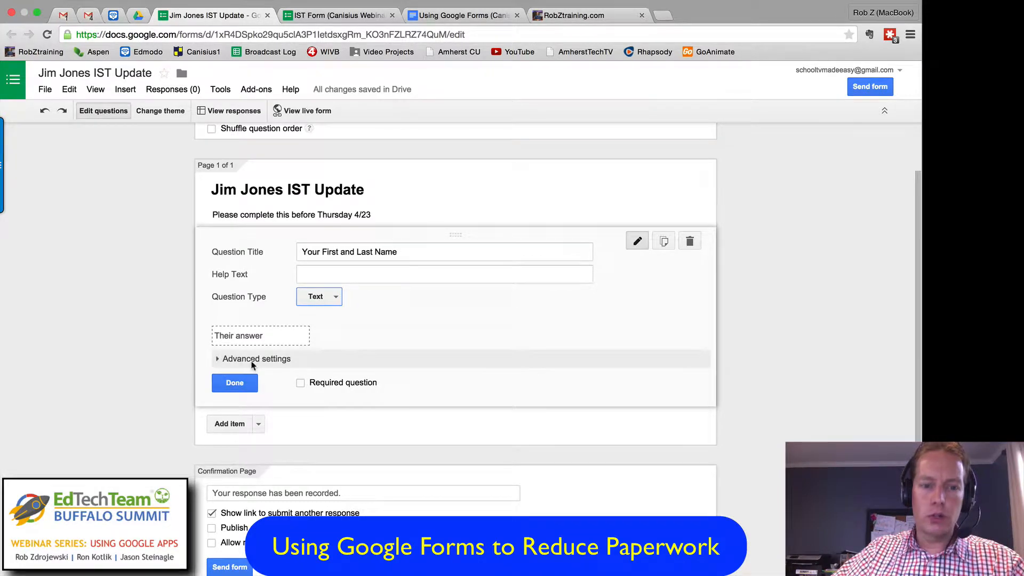
# Step: Try data validation of the Text kind on the name question, look over its conditions, and turn the validation off again
pyautogui.click(217, 359)
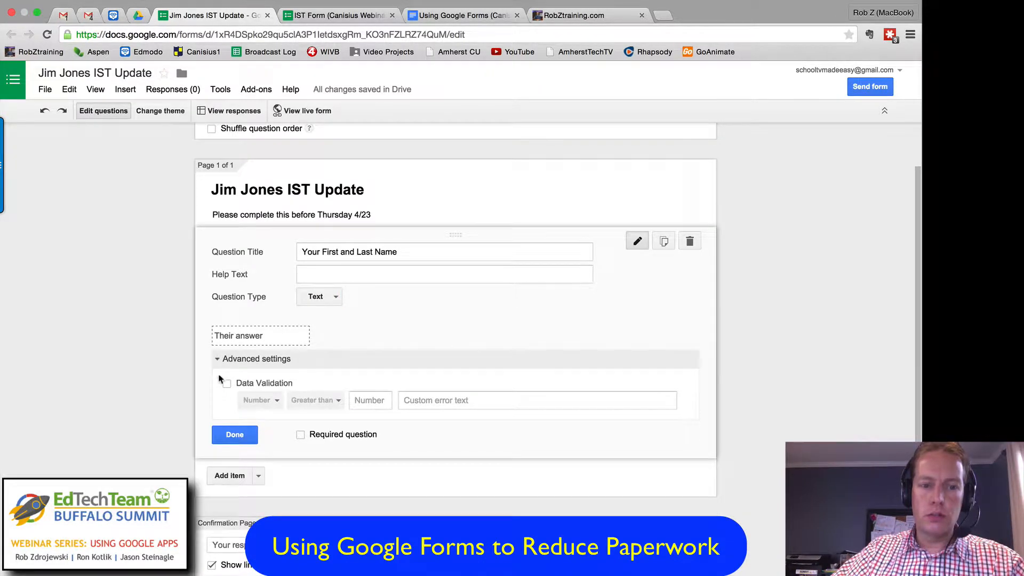
pyautogui.click(226, 384)
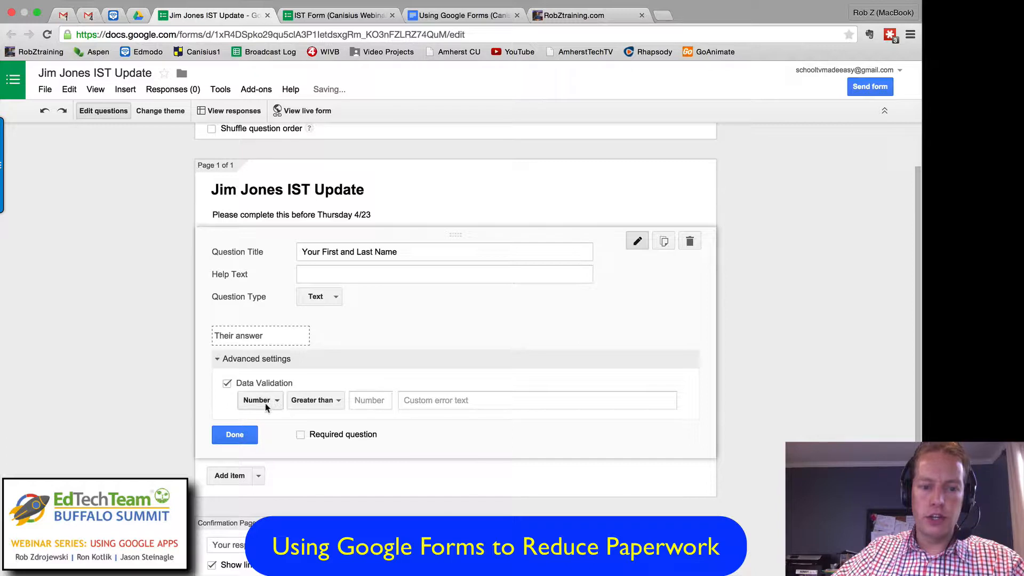
pyautogui.click(264, 401)
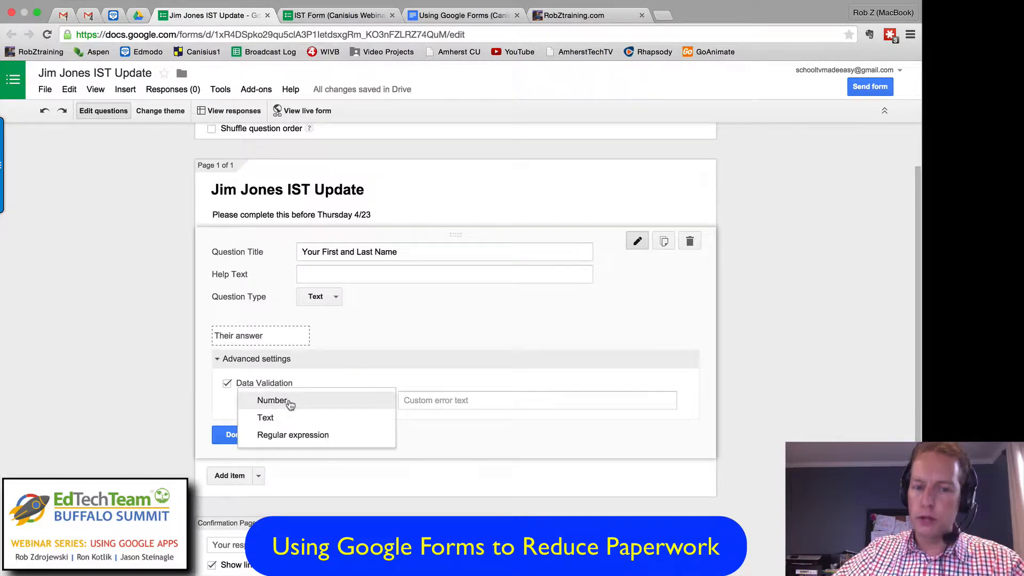
pyautogui.click(273, 418)
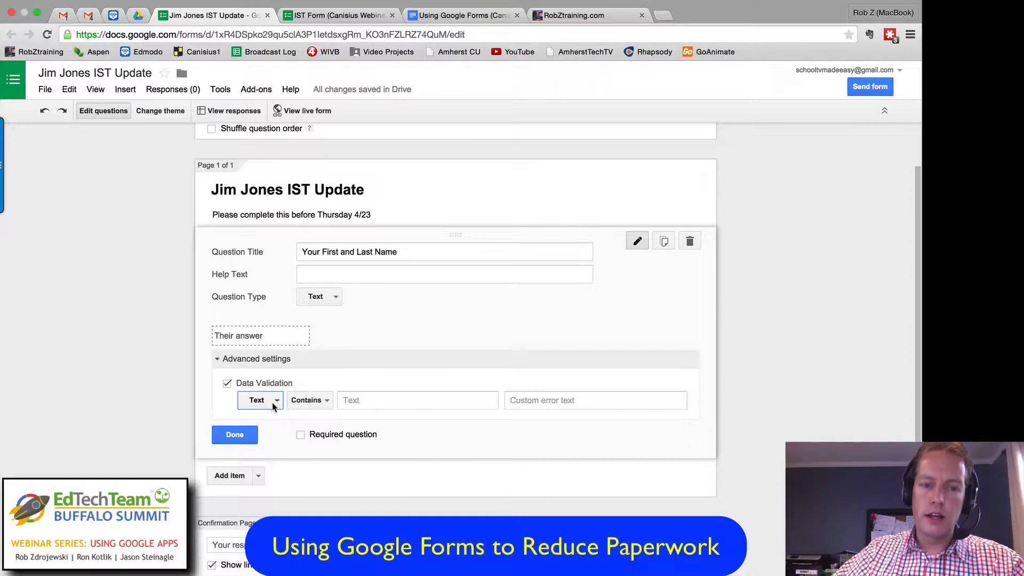
pyautogui.click(313, 401)
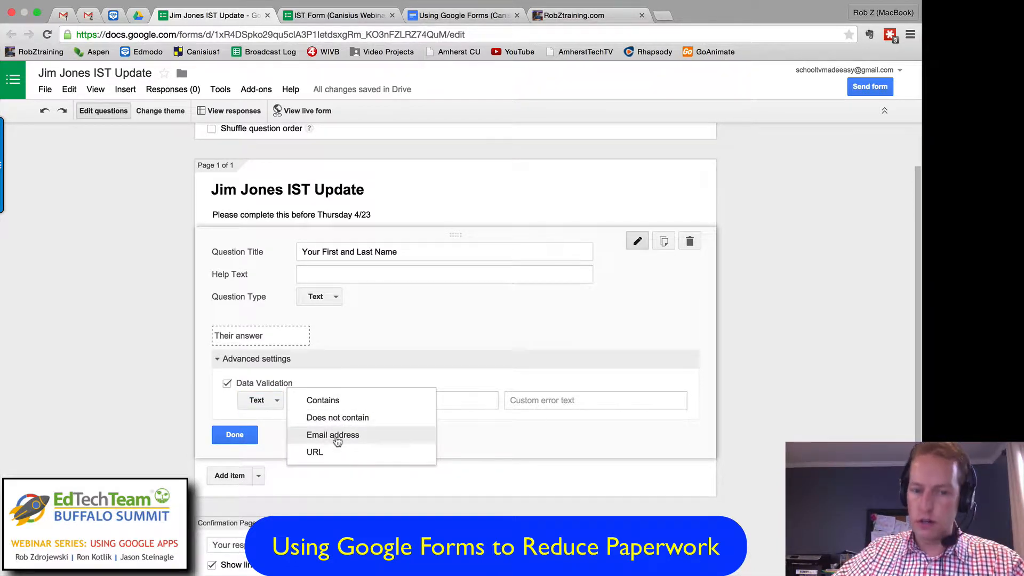
pyautogui.click(347, 380)
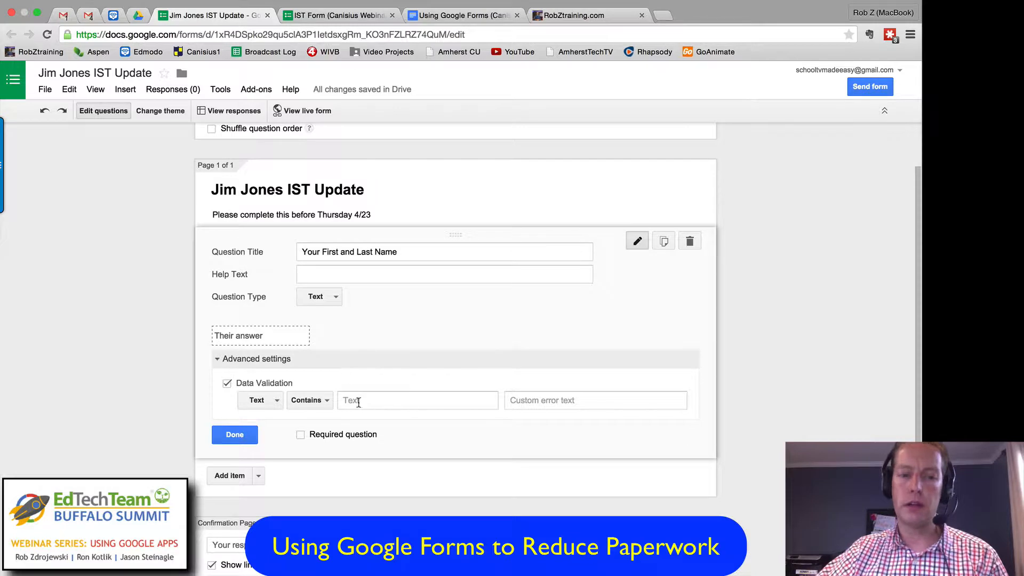
pyautogui.click(227, 383)
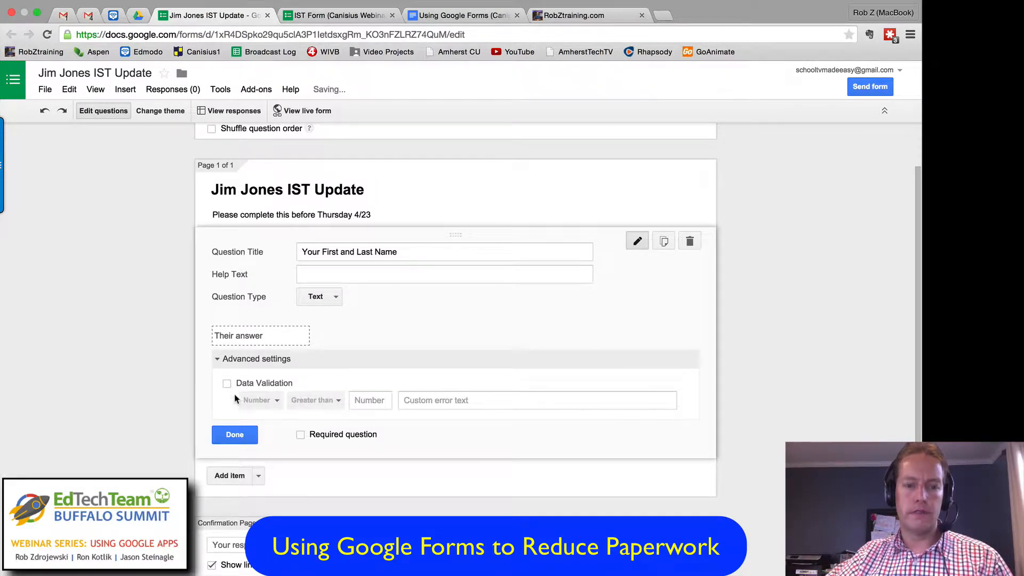
pyautogui.click(217, 360)
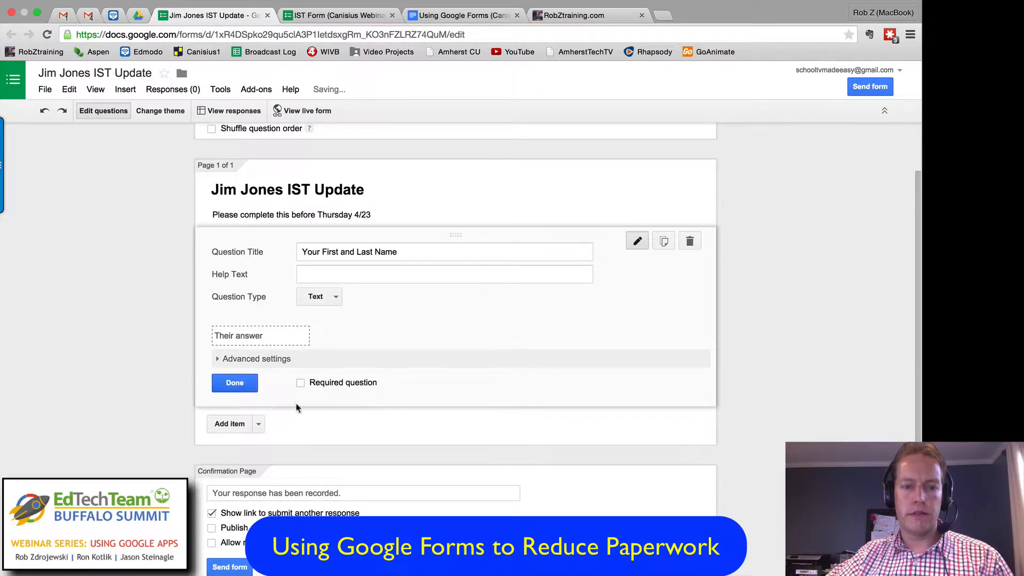
# Step: Make the name question required, finish editing it, and check the result on the live form
pyautogui.click(301, 383)
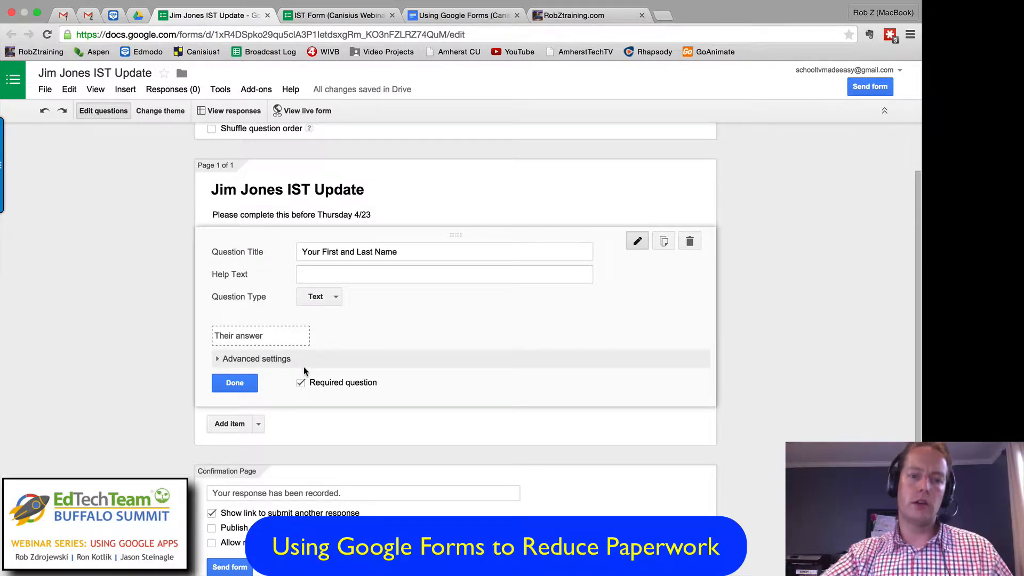
pyautogui.click(252, 385)
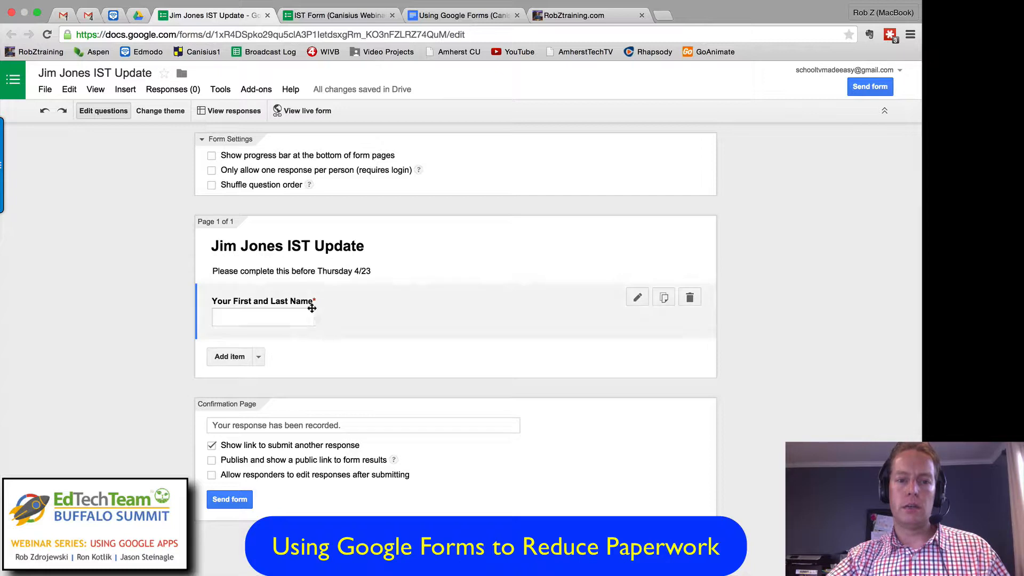
pyautogui.click(306, 111)
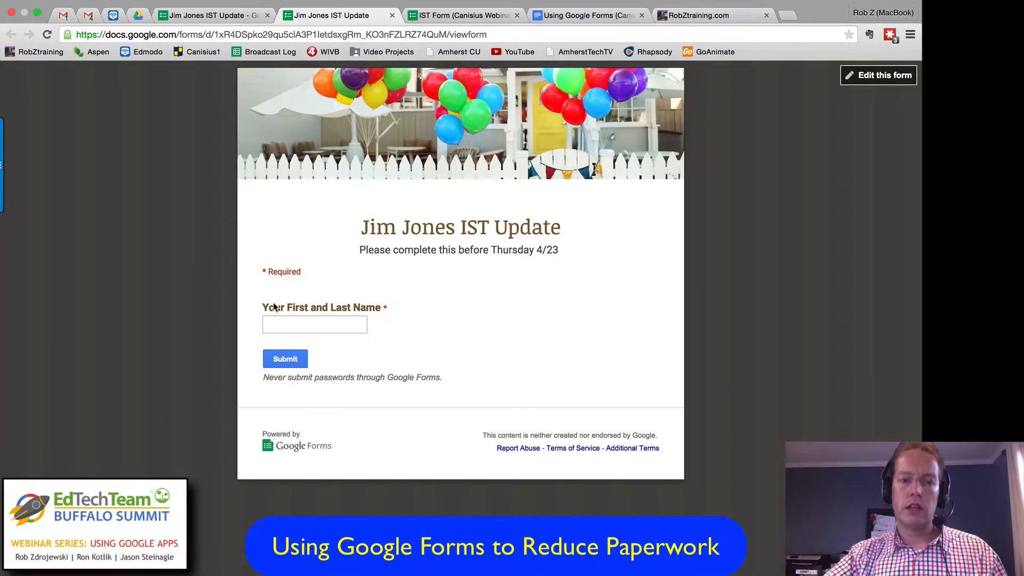
pyautogui.click(392, 15)
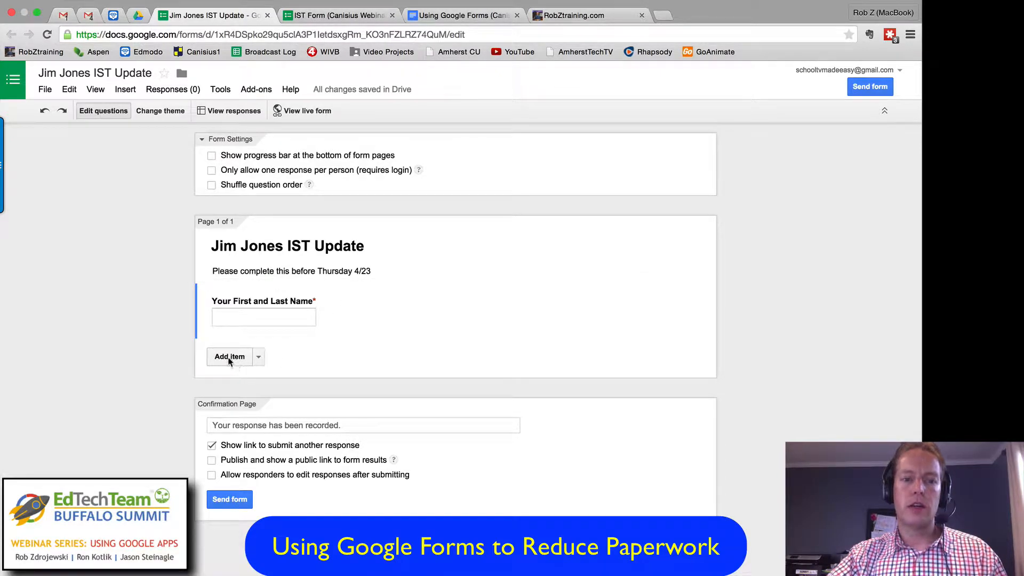
# Step: Discard a newly added Multiple choice question and add a Checkboxes question below the name question instead
pyautogui.click(232, 357)
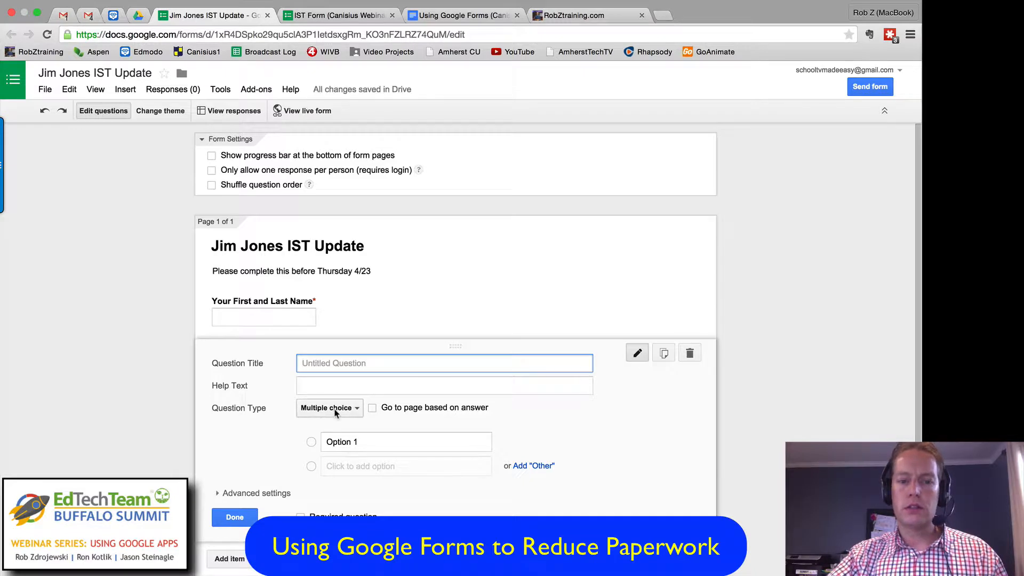
pyautogui.click(689, 353)
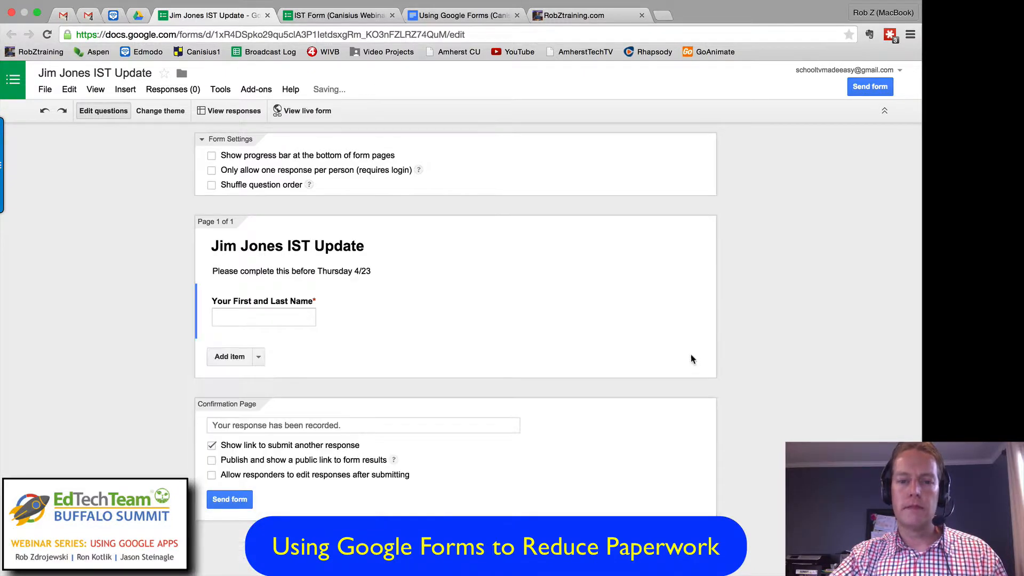
pyautogui.click(259, 360)
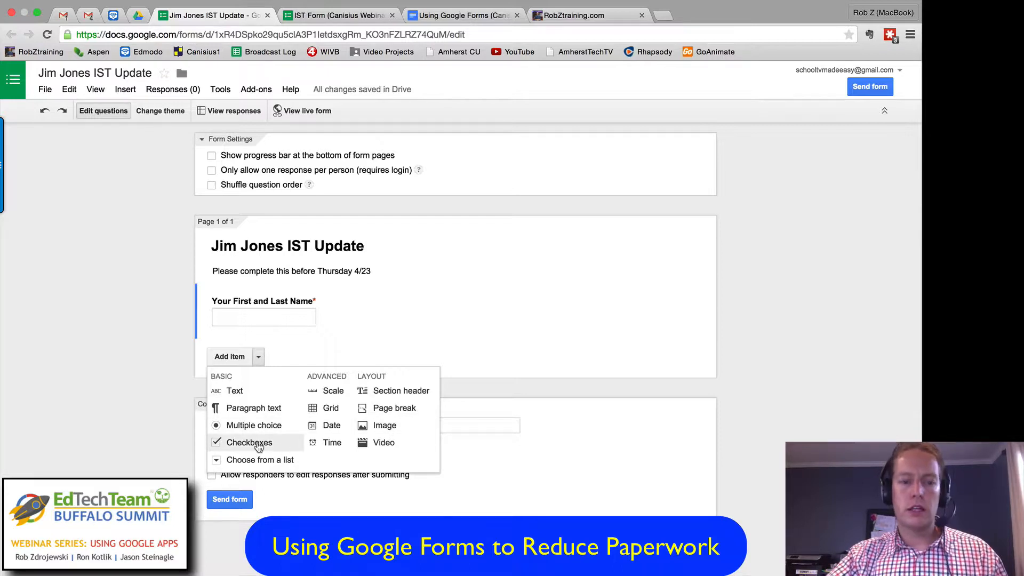
pyautogui.click(259, 447)
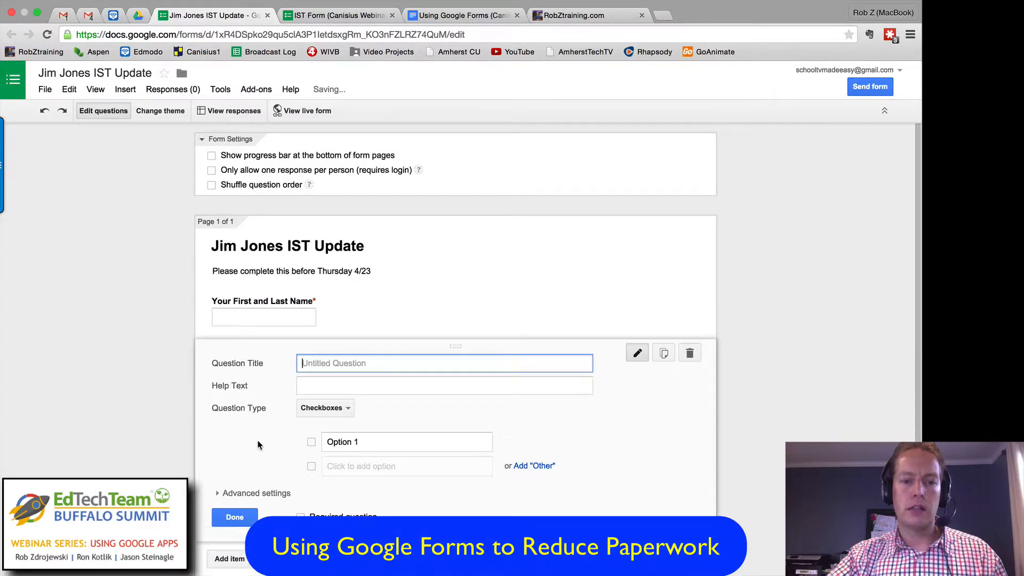
# Step: Try the Paragraph text and Choose from a list types on the new question, glancing at the sample IST form
pyautogui.click(347, 409)
pyautogui.click(344, 372)
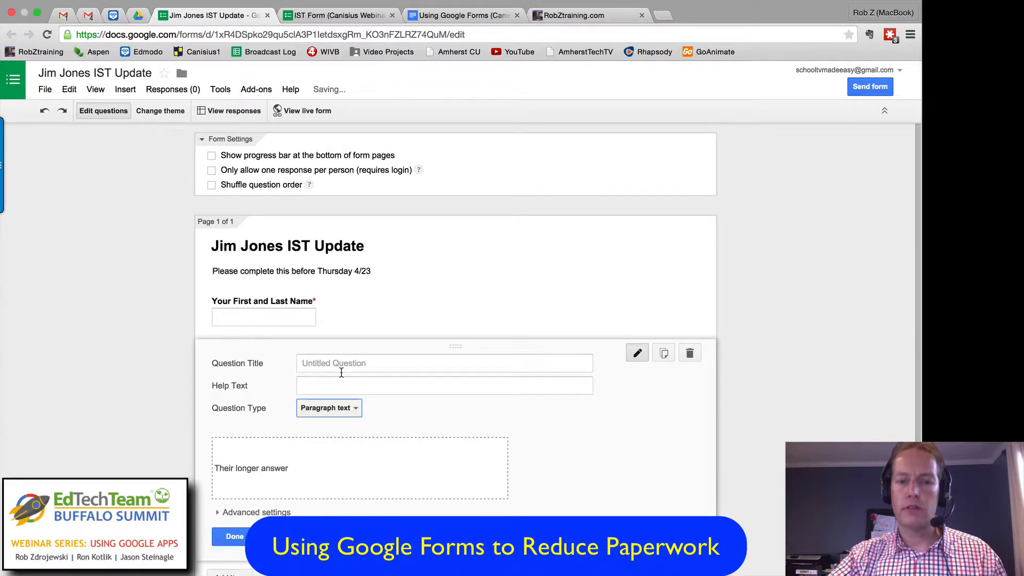
pyautogui.click(349, 409)
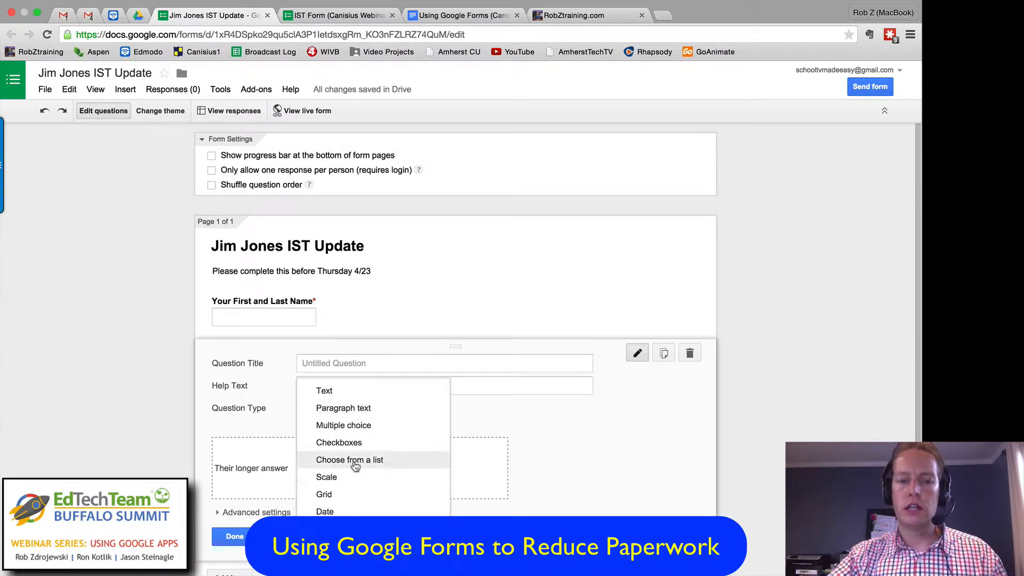
pyautogui.click(349, 459)
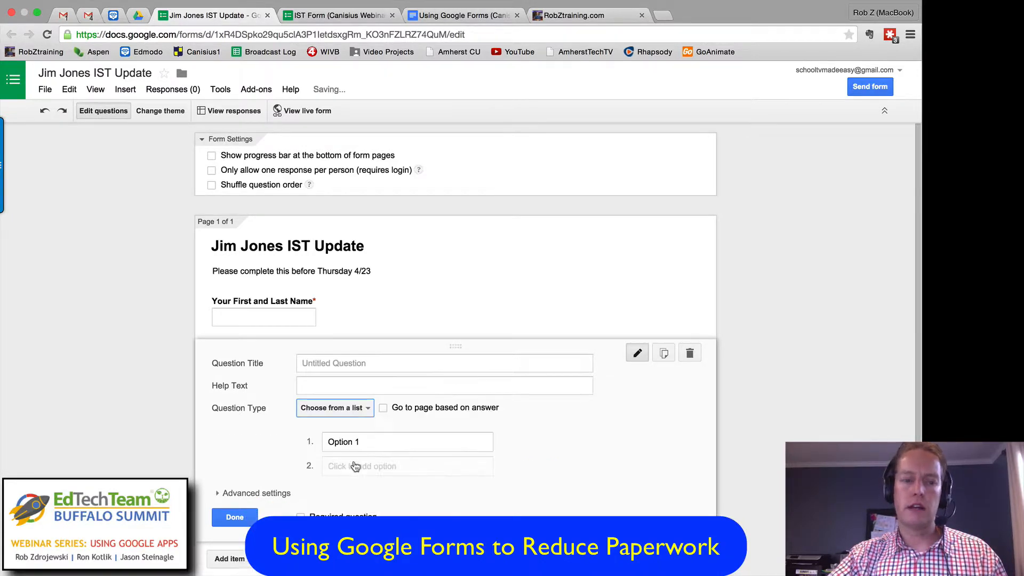
pyautogui.click(346, 15)
pyautogui.click(240, 18)
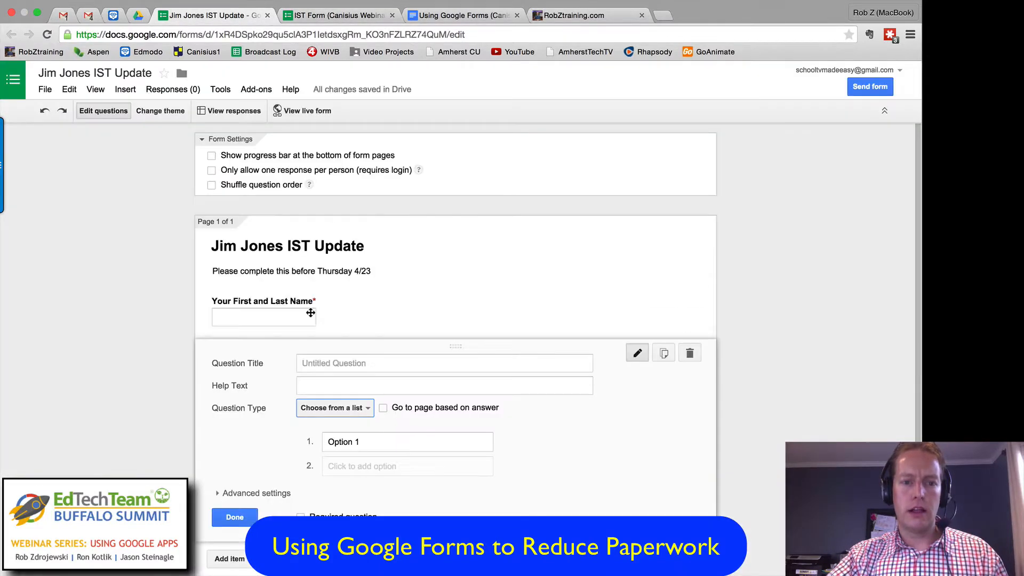
# Step: Set the new question's type to Text and title it "Your email address:"
pyautogui.click(359, 406)
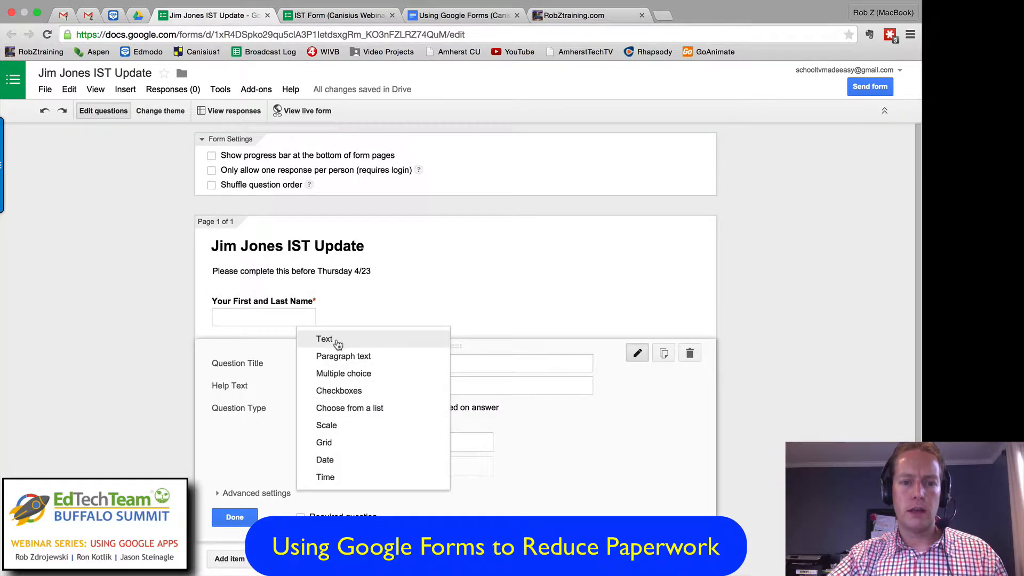
pyautogui.click(336, 342)
pyautogui.click(334, 362)
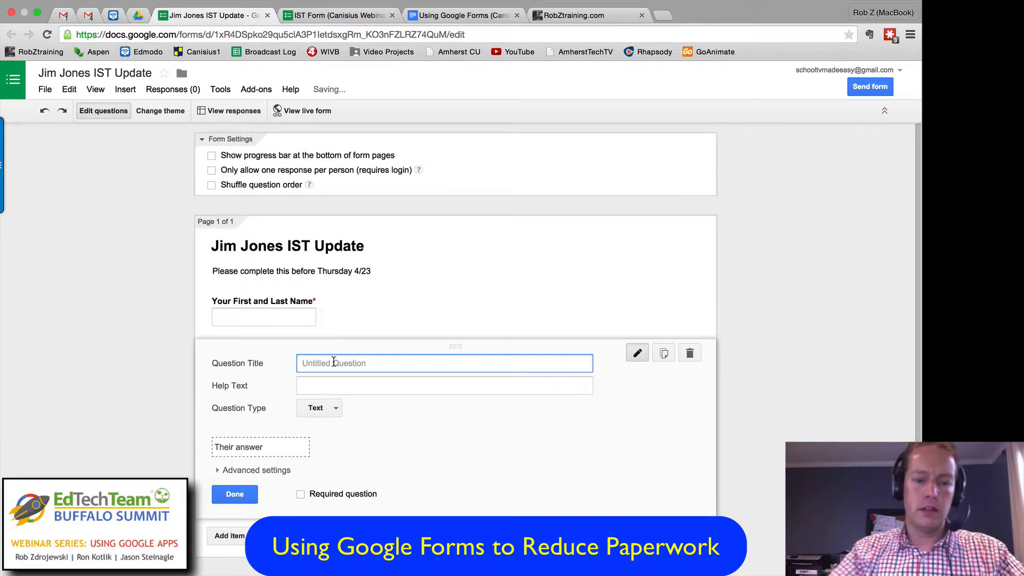
pyautogui.write('Your email address:')
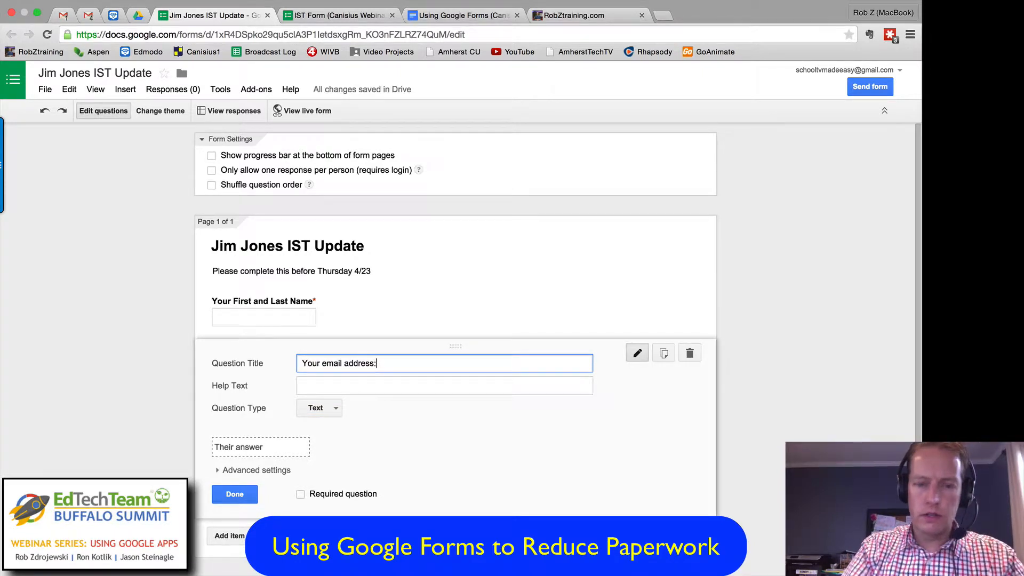
# Step: Turn on data validation for the email question, using the Text kind with the Email address condition
pyautogui.click(217, 470)
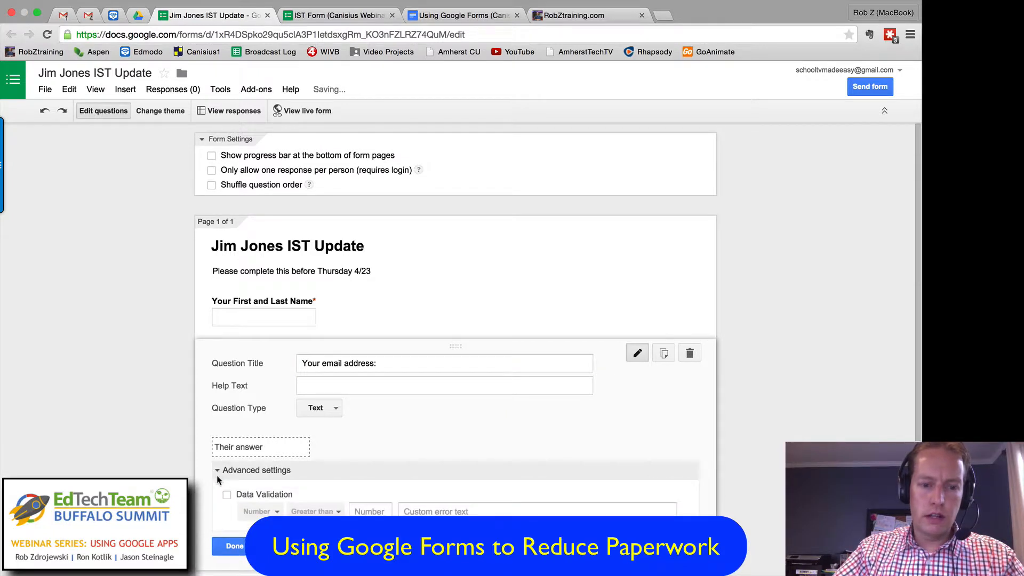
pyautogui.click(226, 495)
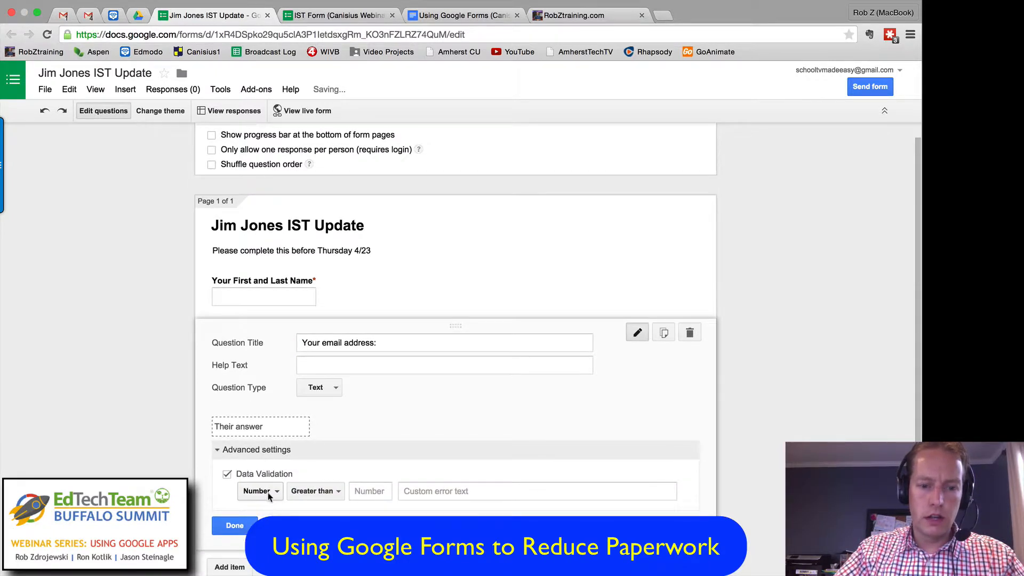
pyautogui.click(270, 495)
pyautogui.click(272, 507)
pyautogui.click(313, 495)
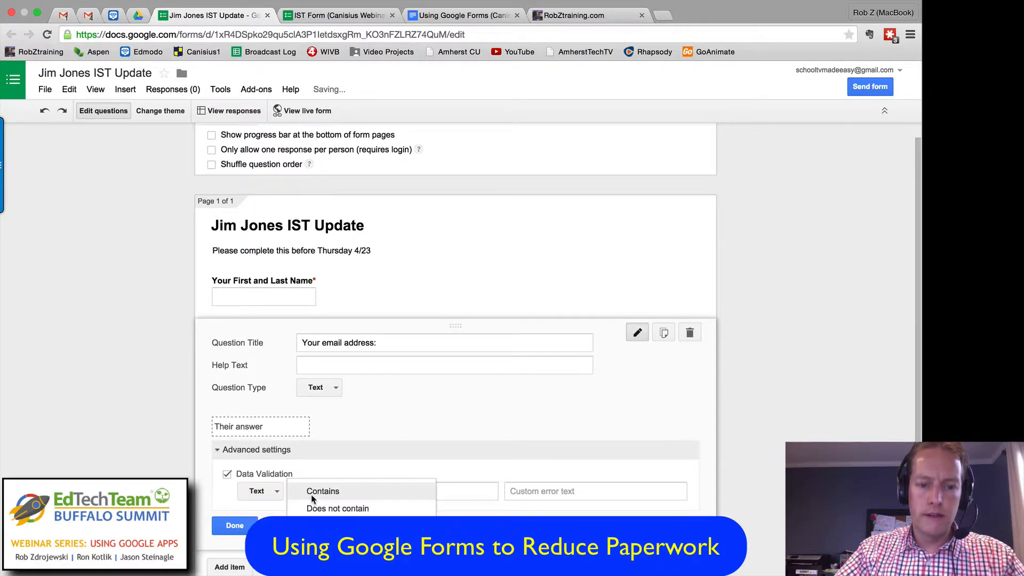
pyautogui.click(325, 525)
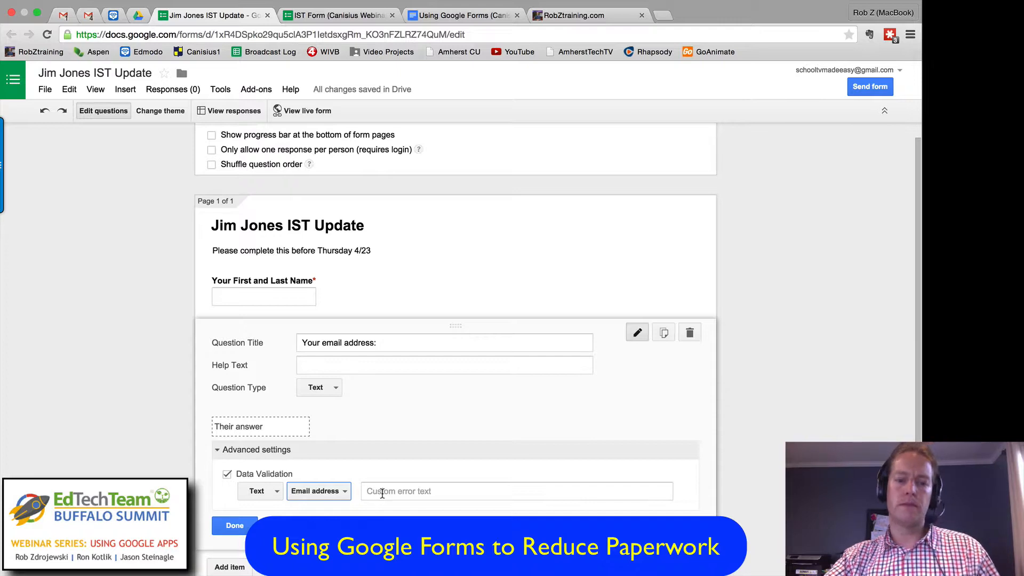
# Step: Make the email question required and finish editing it
pyautogui.scroll(-2, 364, 491)
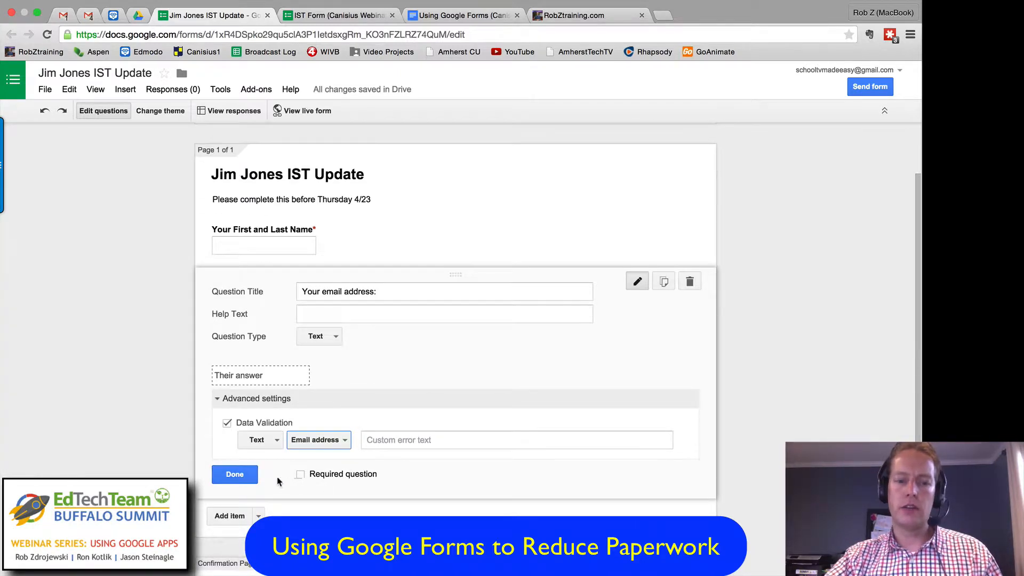
pyautogui.click(300, 476)
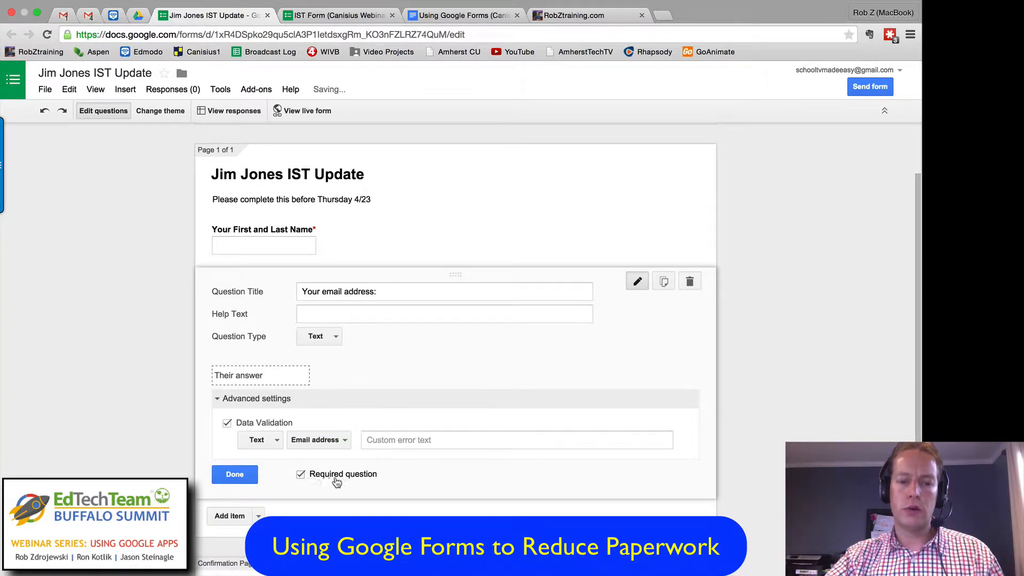
pyautogui.click(234, 474)
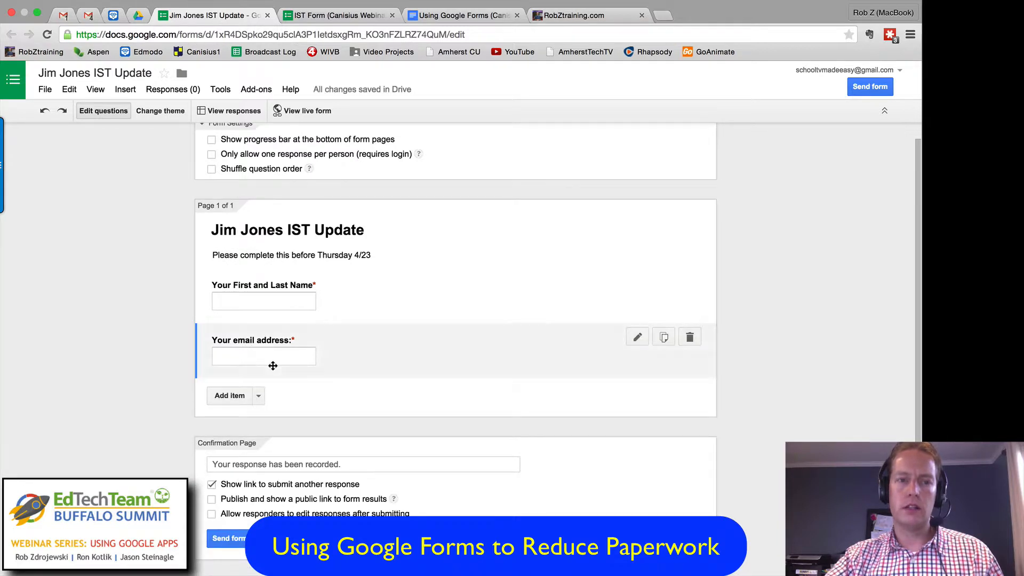
# Step: Switch to the IST Form (Canisius Webinar Sample) and examine its questions, opening the department question to review its list options
pyautogui.click(319, 16)
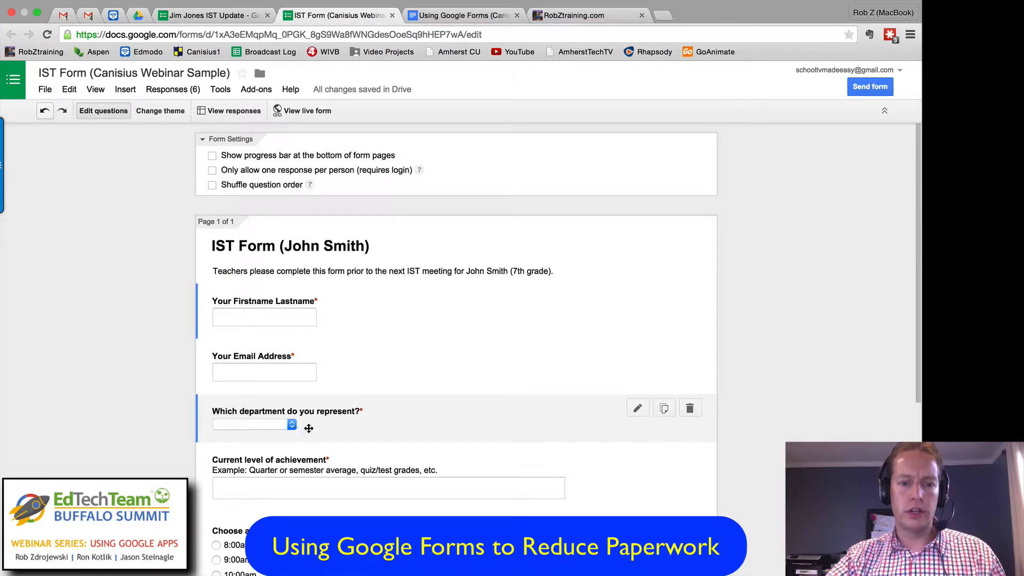
pyautogui.click(202, 18)
pyautogui.click(317, 16)
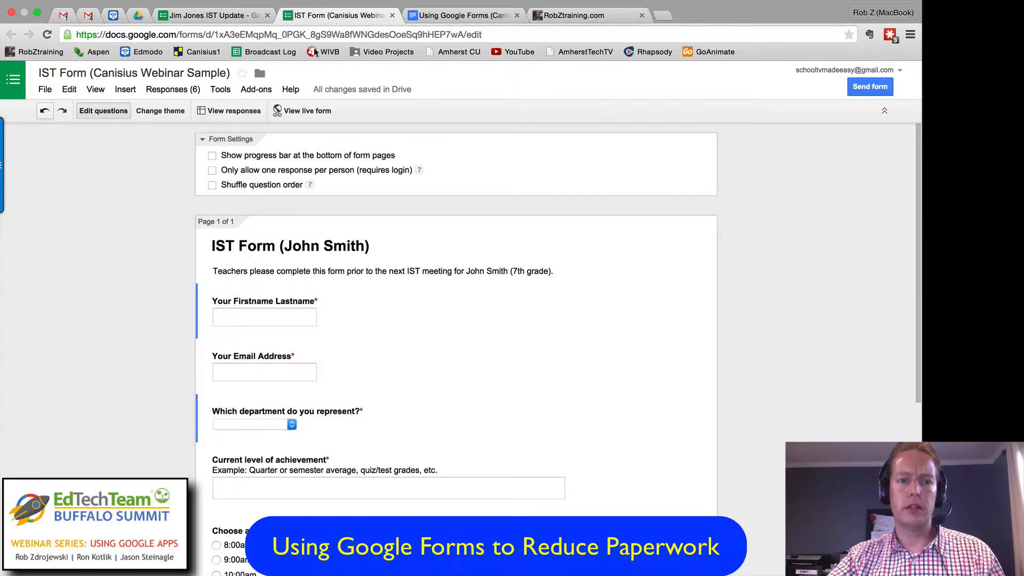
pyautogui.scroll(-2, 357, 307)
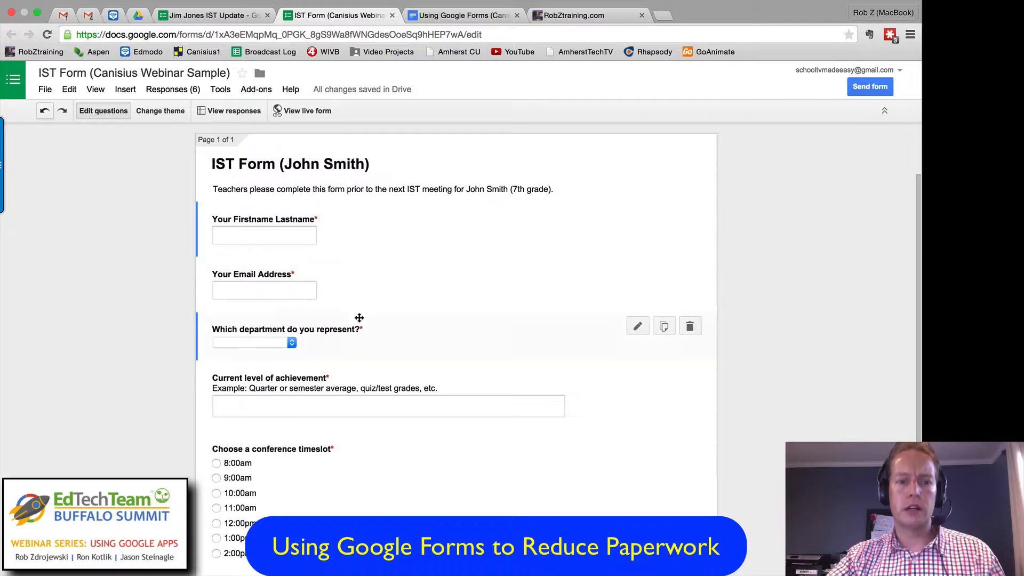
pyautogui.scroll(-2, 295, 317)
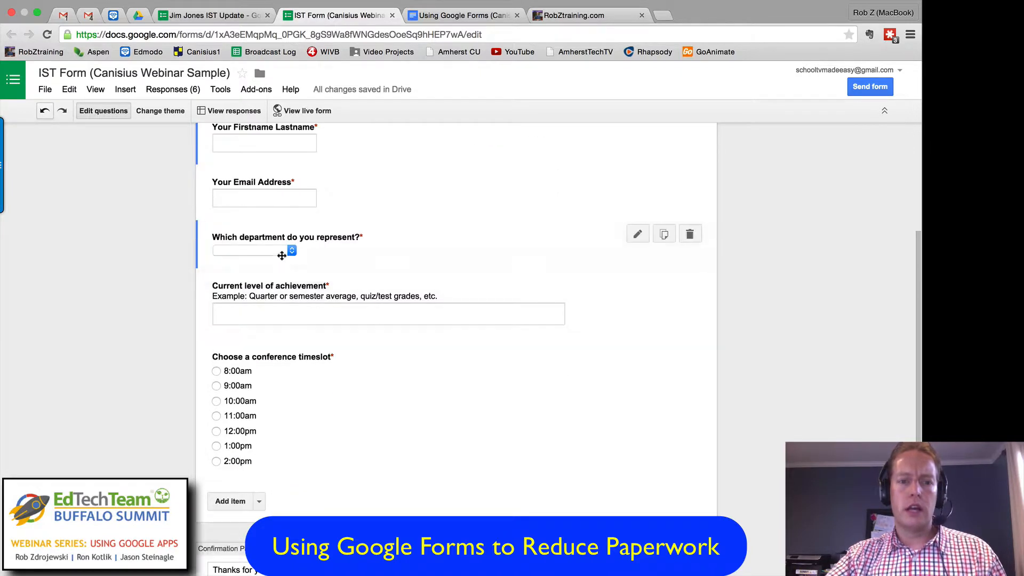
pyautogui.click(290, 250)
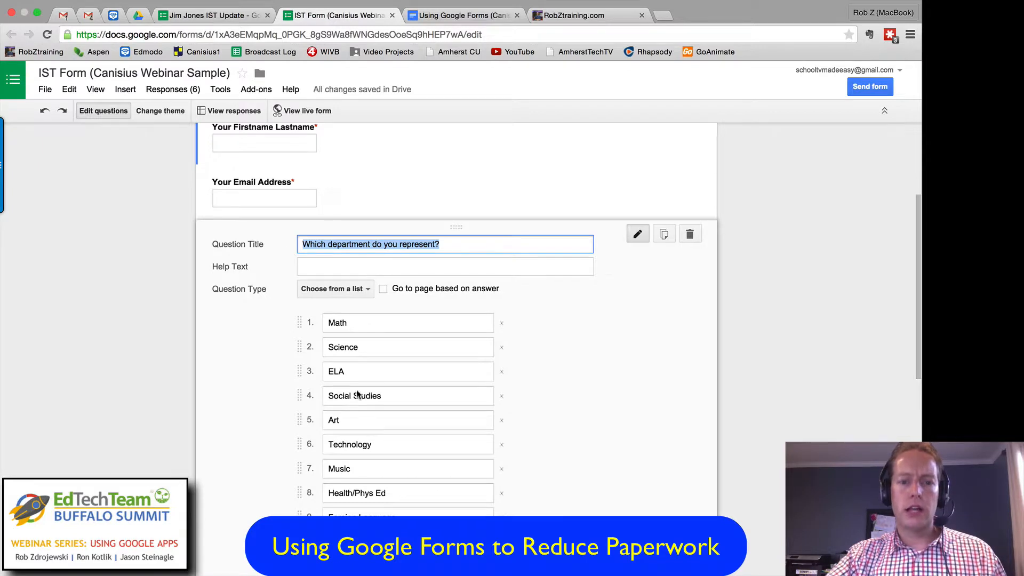
pyautogui.scroll(-2, 365, 516)
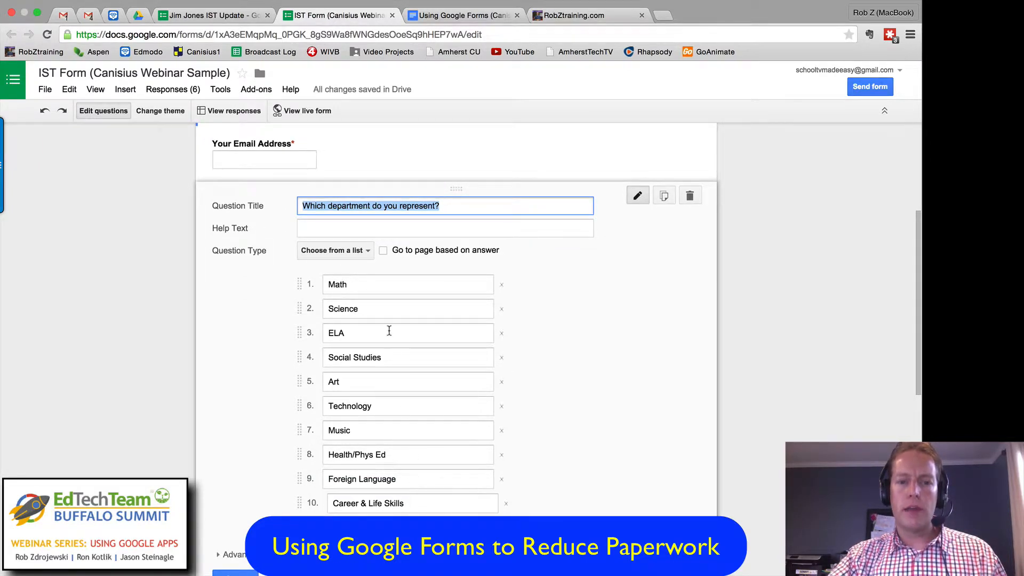
# Step: Try the Paragraph text and Multiple choice types on the department question, undo both changes, and finish editing it
pyautogui.click(368, 251)
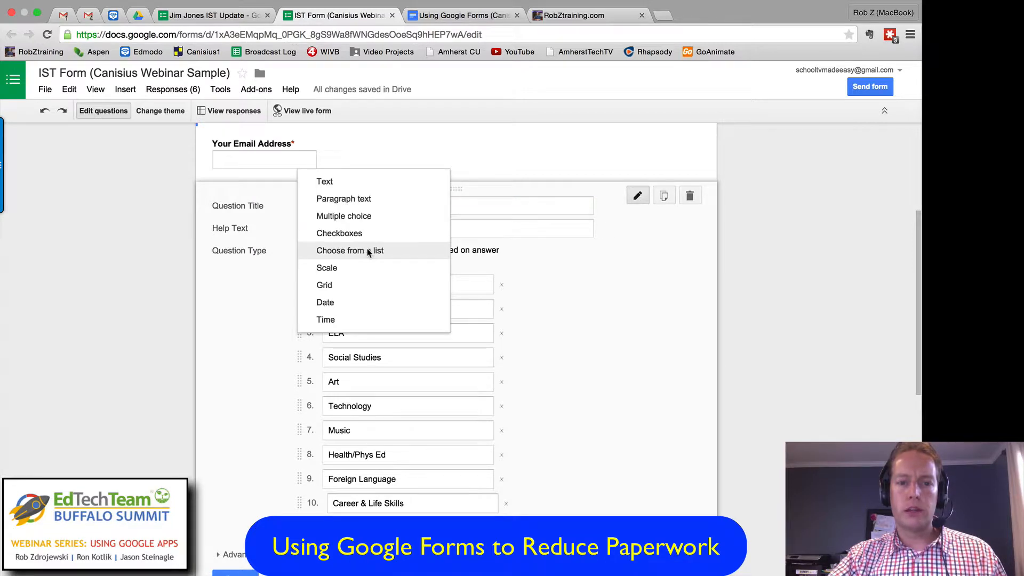
pyautogui.click(363, 199)
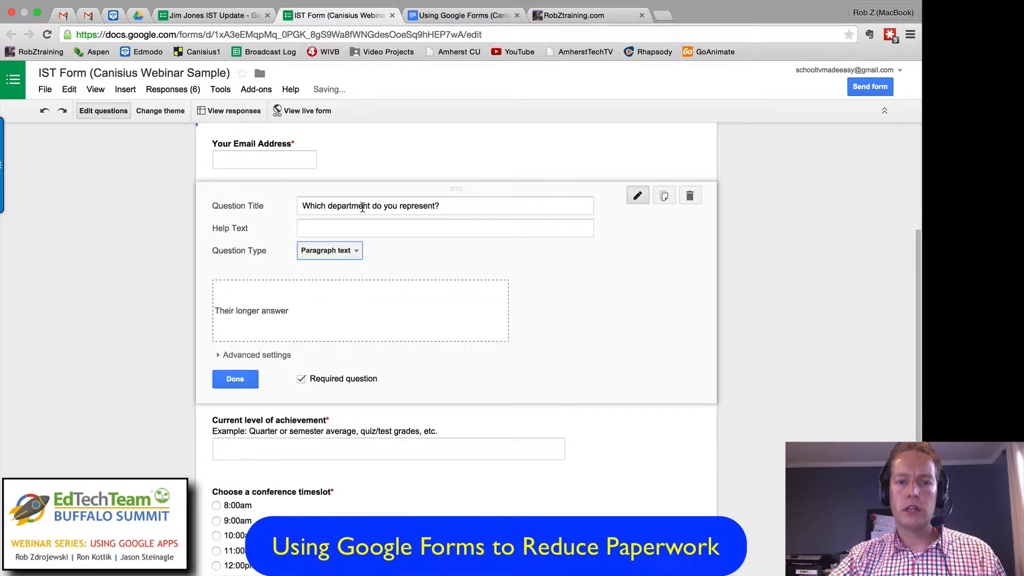
pyautogui.click(357, 249)
pyautogui.click(354, 267)
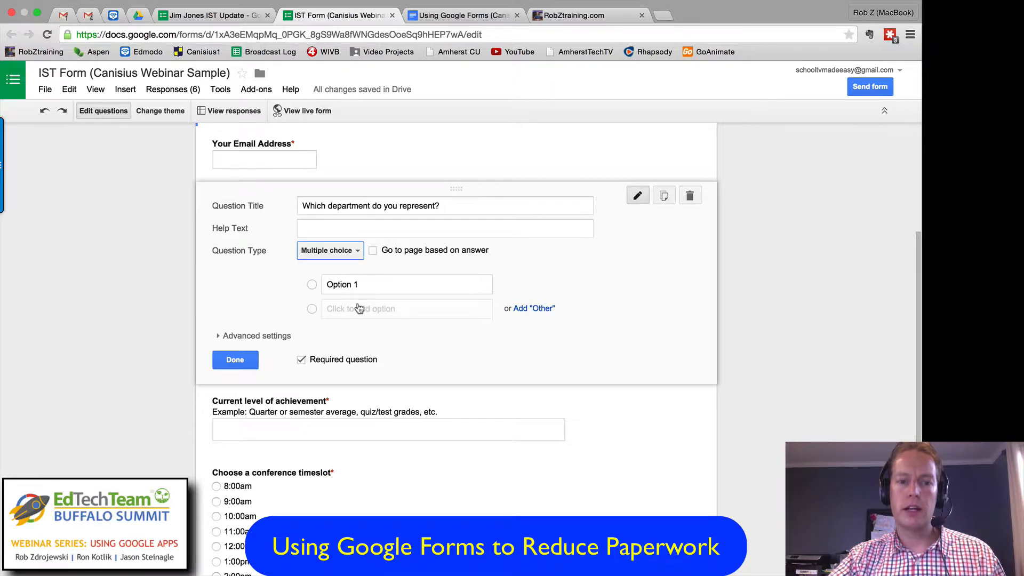
pyautogui.click(45, 111)
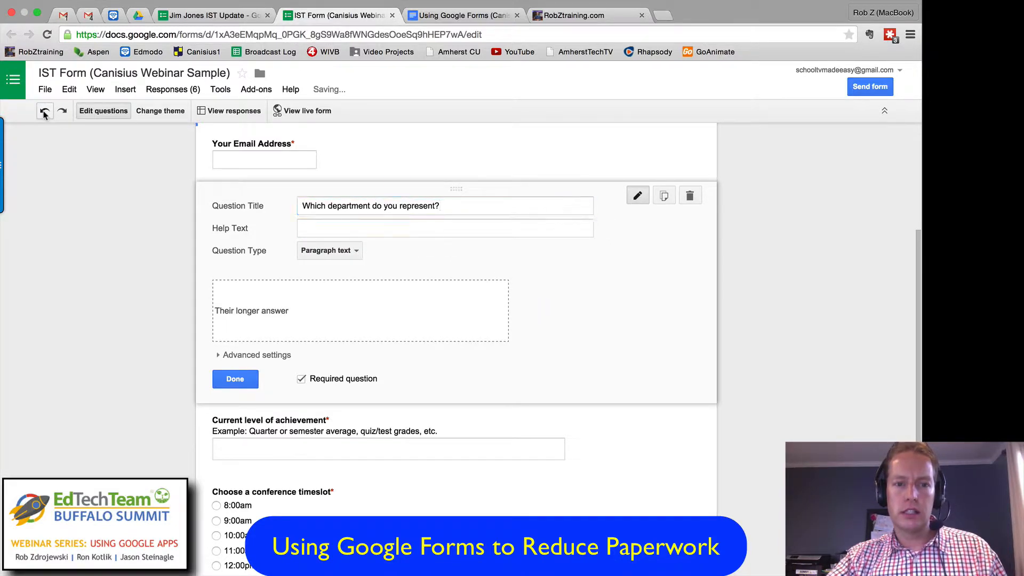
pyautogui.click(44, 111)
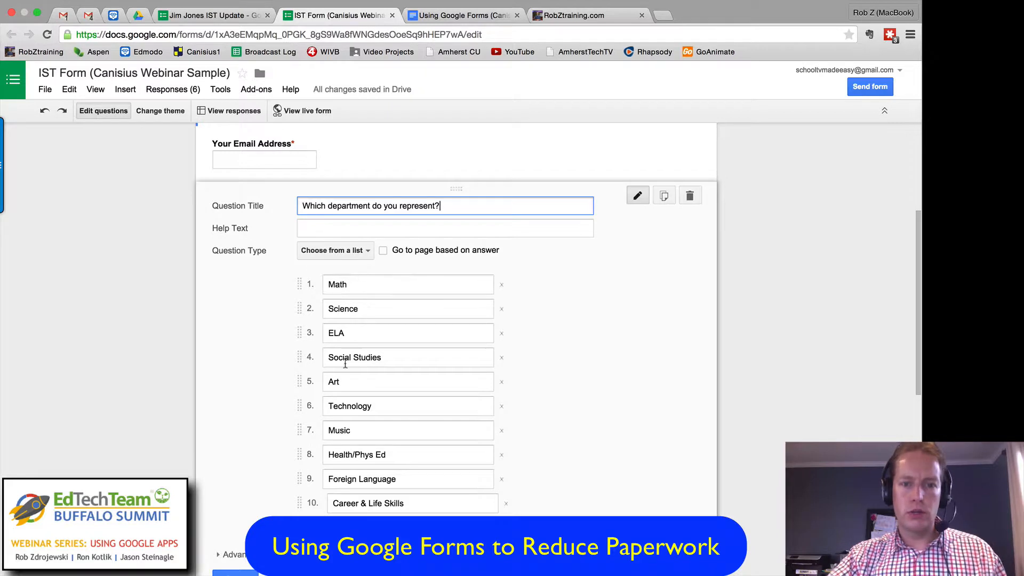
pyautogui.scroll(-3, 299, 496)
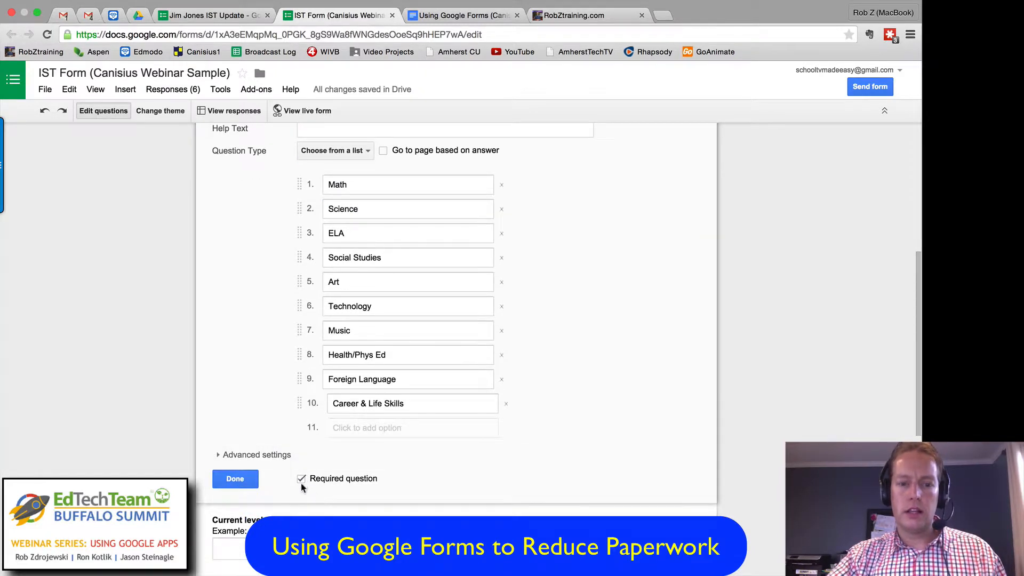
pyautogui.click(254, 478)
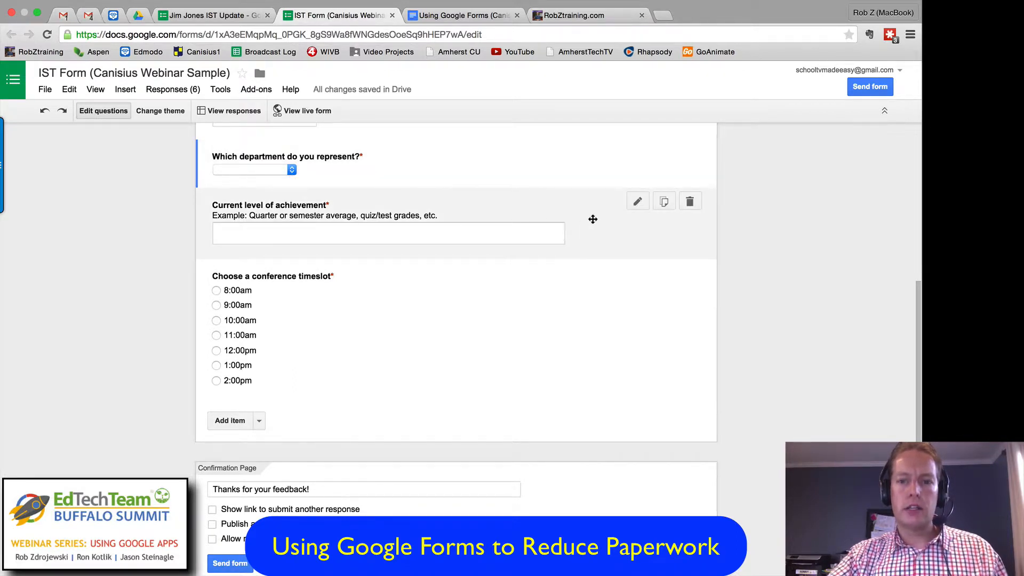
# Step: Try the Text type on the current level of achievement question, restore Paragraph text, and finish editing it
pyautogui.scroll(5, 638, 203)
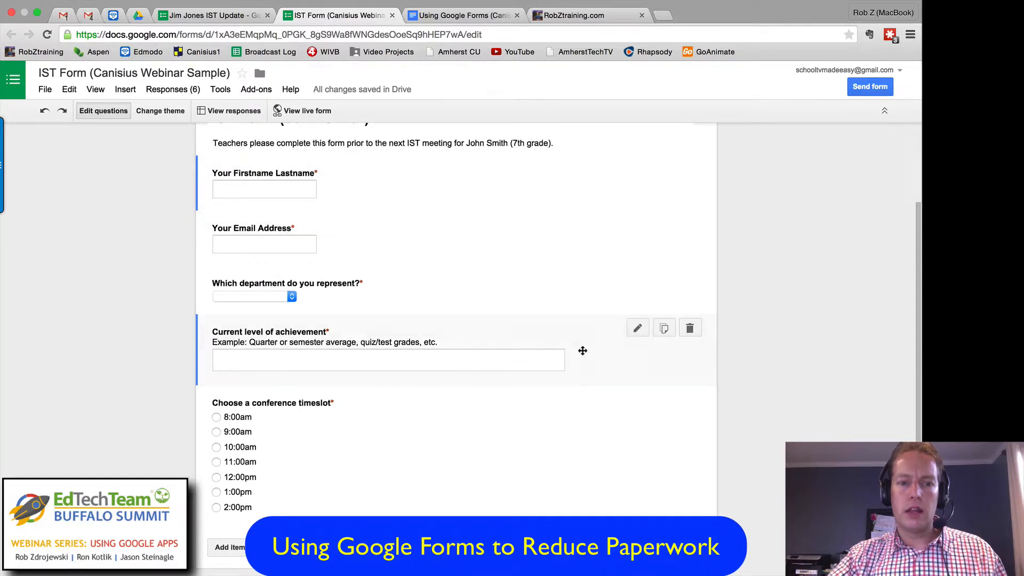
pyautogui.click(637, 328)
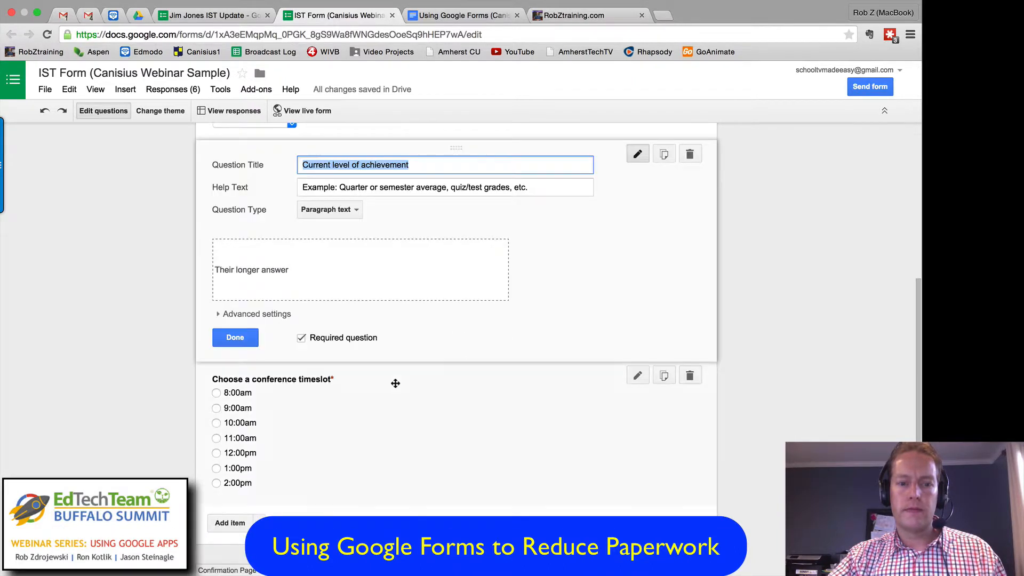
pyautogui.click(334, 212)
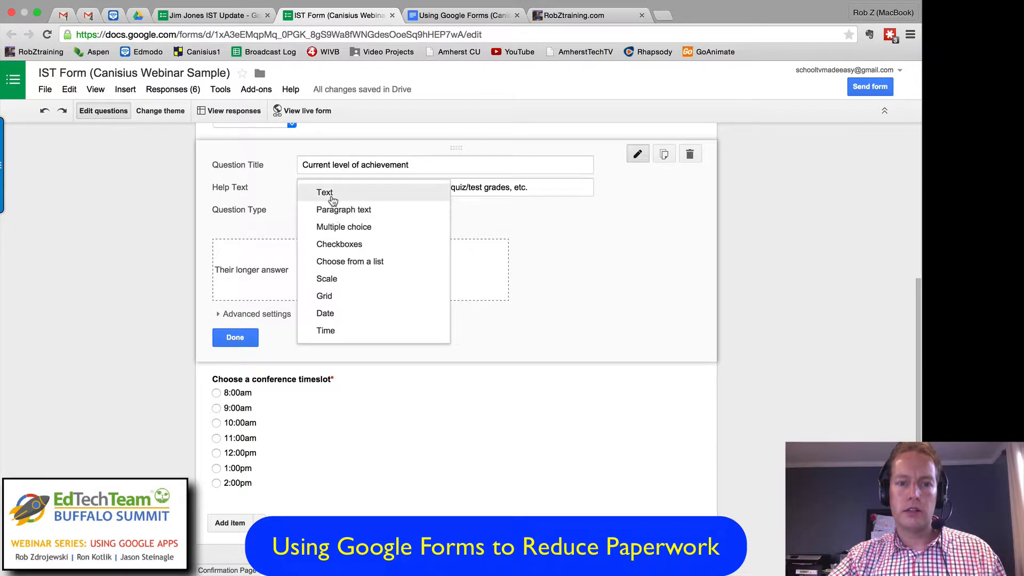
pyautogui.click(330, 195)
pyautogui.click(327, 209)
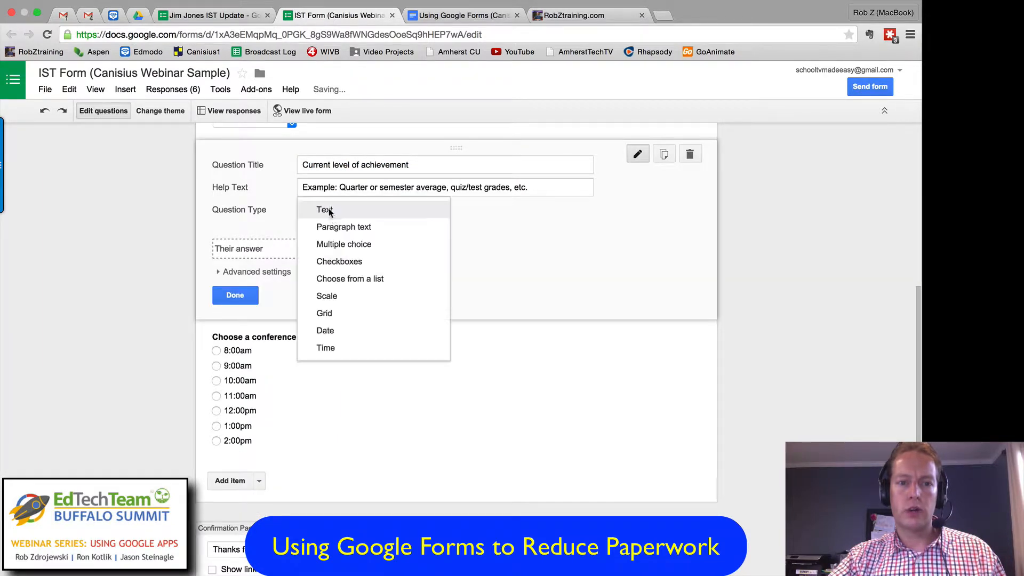
pyautogui.click(341, 228)
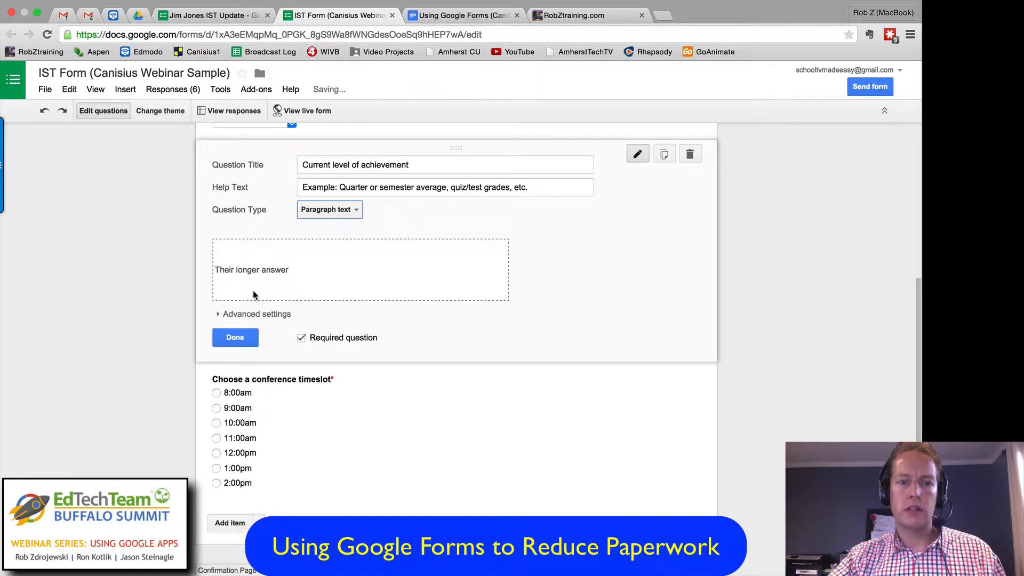
pyautogui.click(238, 338)
# Step: Try the Checkboxes type on the conference timeslot question, restore Multiple choice, and finish editing it
pyautogui.scroll(-3, 286, 295)
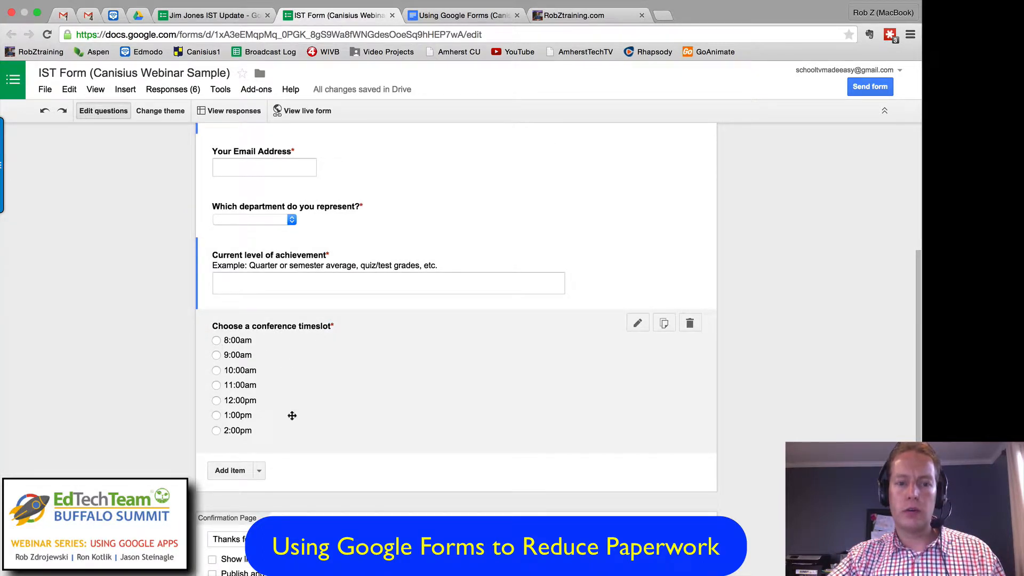
pyautogui.click(637, 323)
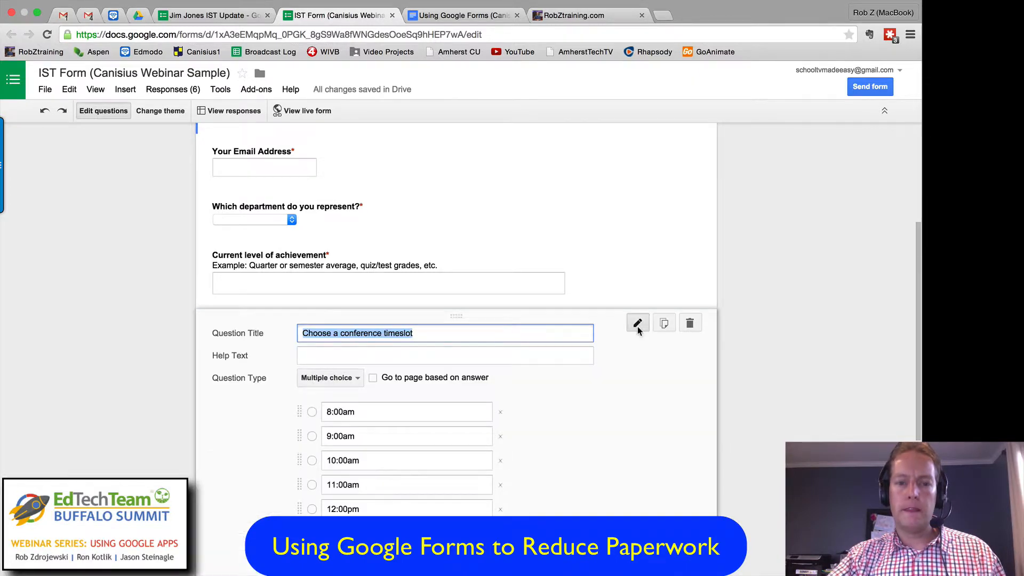
pyautogui.scroll(-5, 526, 377)
pyautogui.click(349, 206)
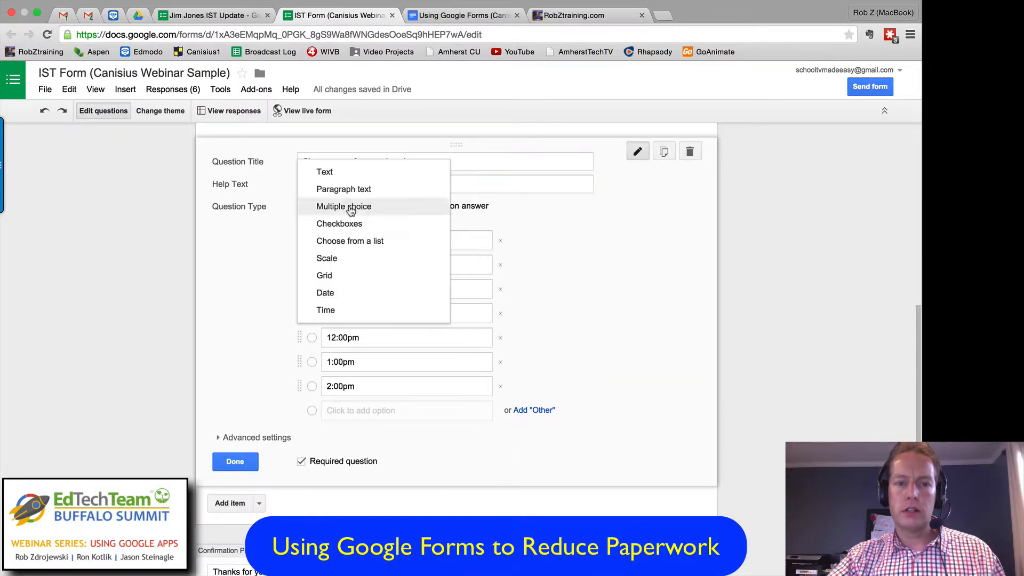
pyautogui.click(358, 226)
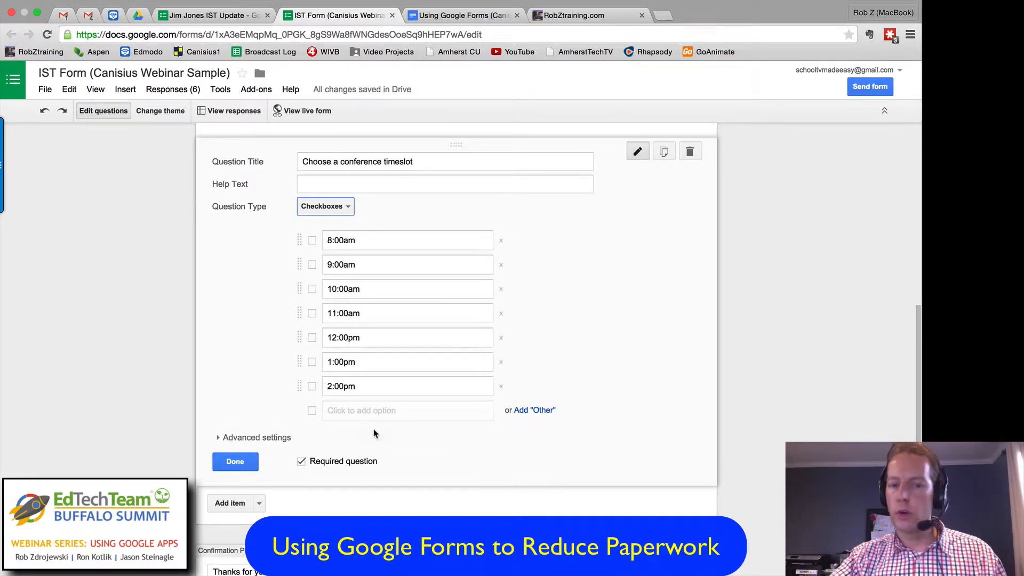
pyautogui.click(344, 209)
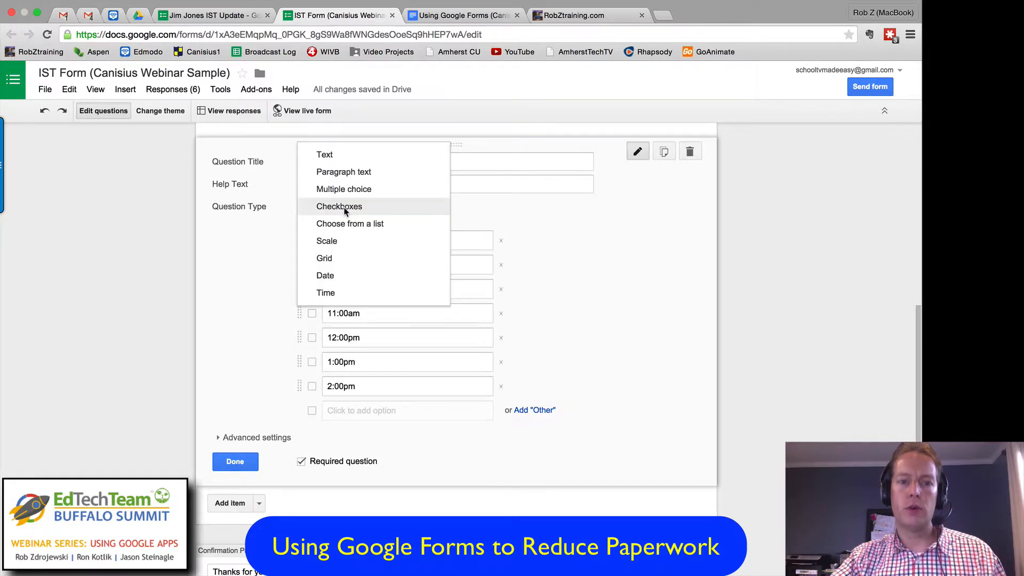
pyautogui.click(345, 187)
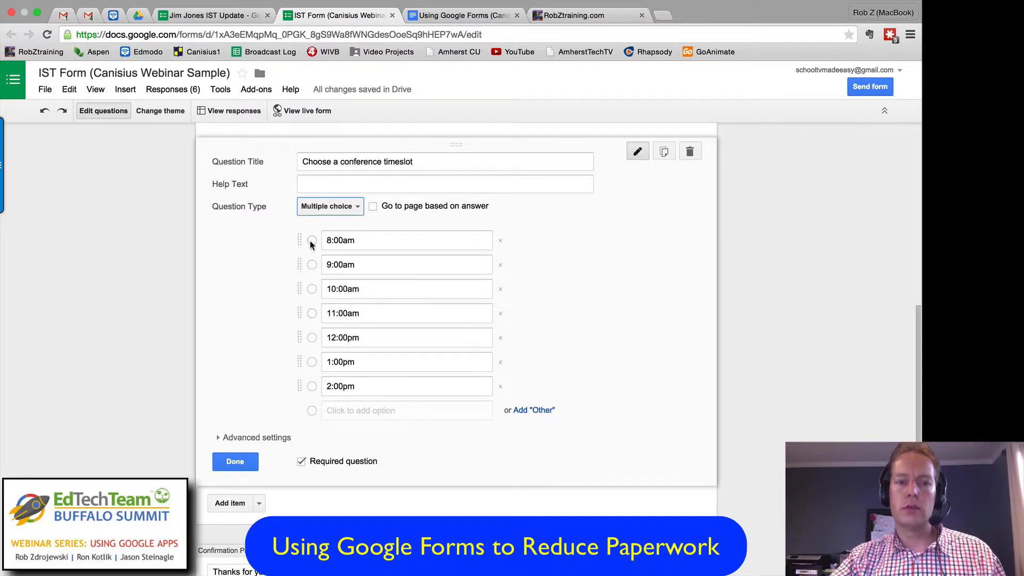
pyautogui.click(356, 206)
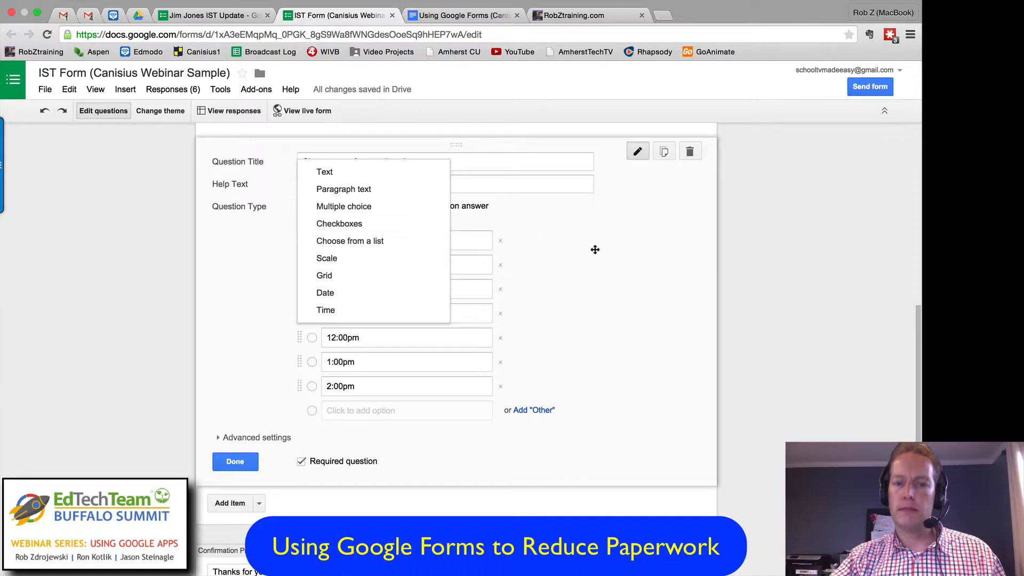
pyautogui.click(593, 248)
pyautogui.click(235, 462)
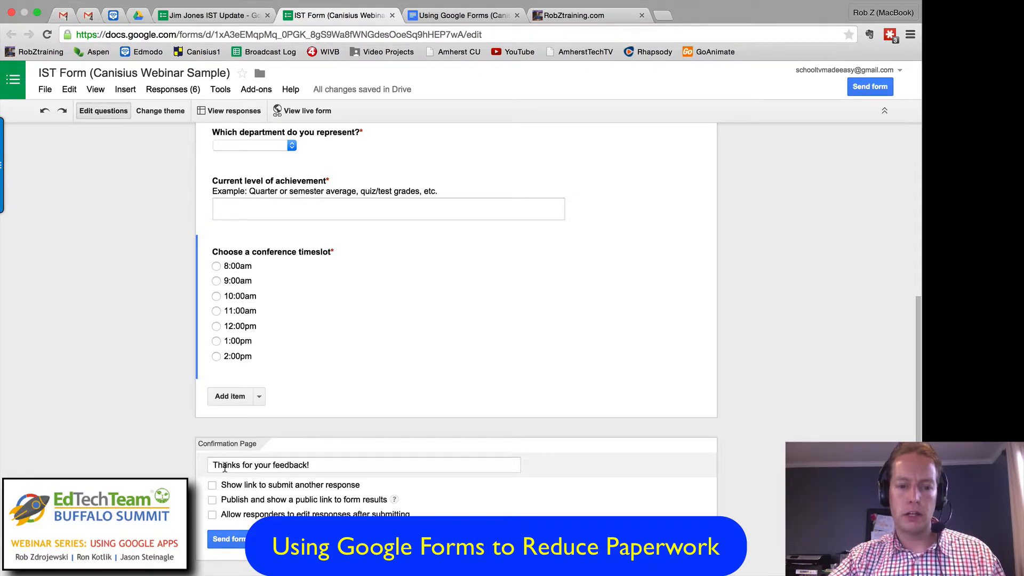
# Step: Examine the confirmation page message and the form's sending options, leaving both as they are
pyautogui.click(327, 467)
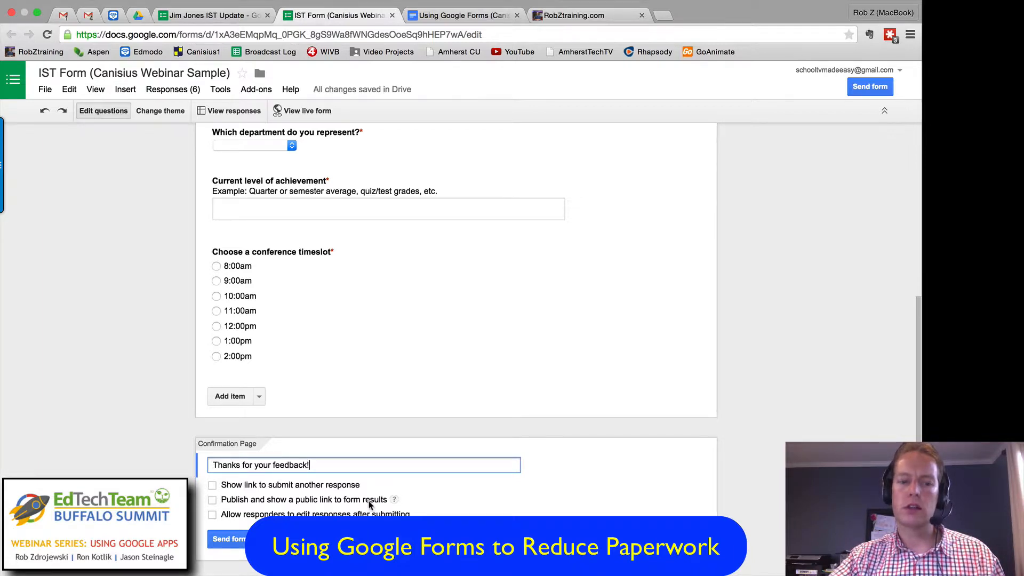
pyautogui.click(232, 540)
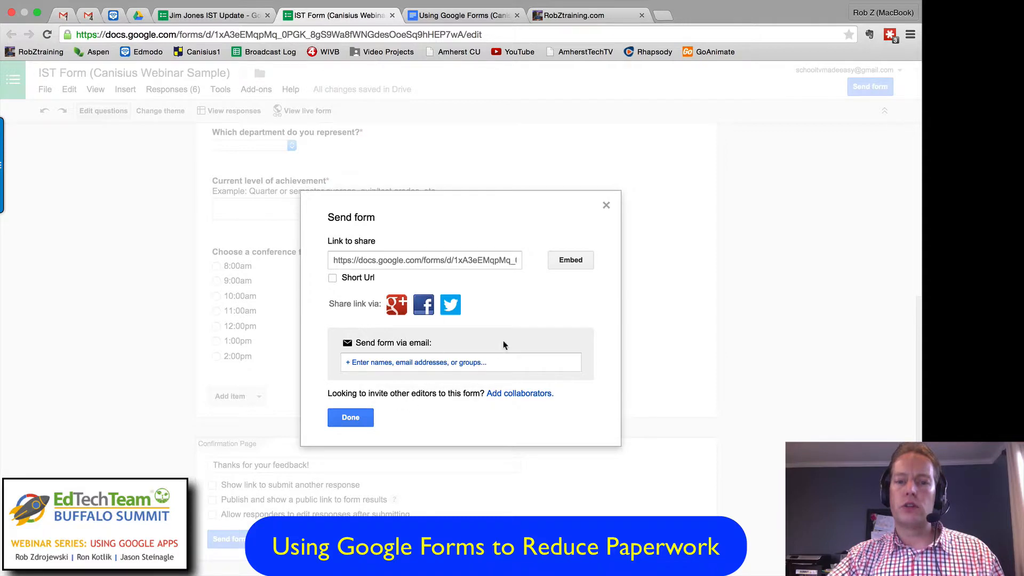
pyautogui.click(602, 206)
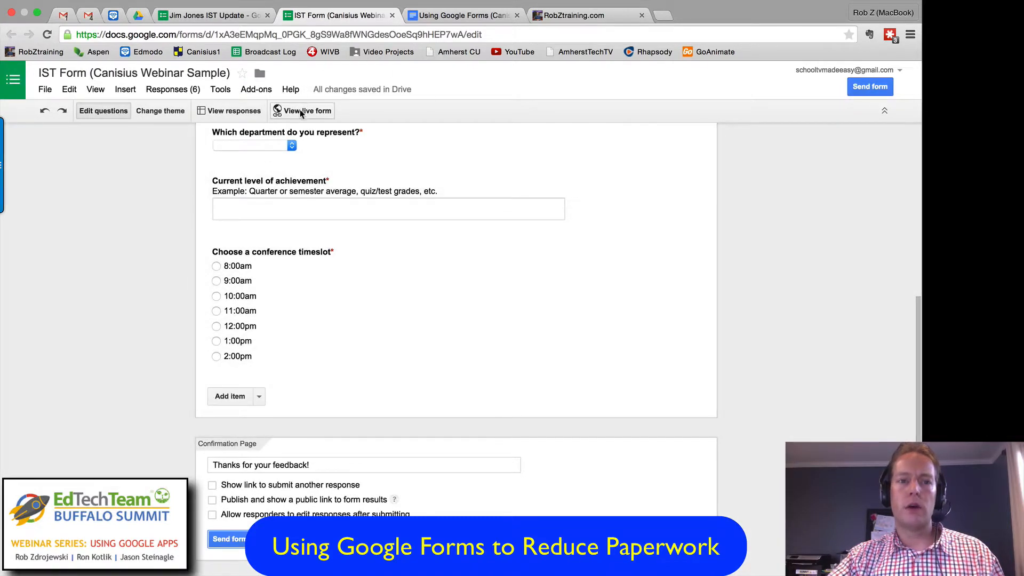
# Step: Open the live version of the IST form and copy its web address
pyautogui.click(301, 113)
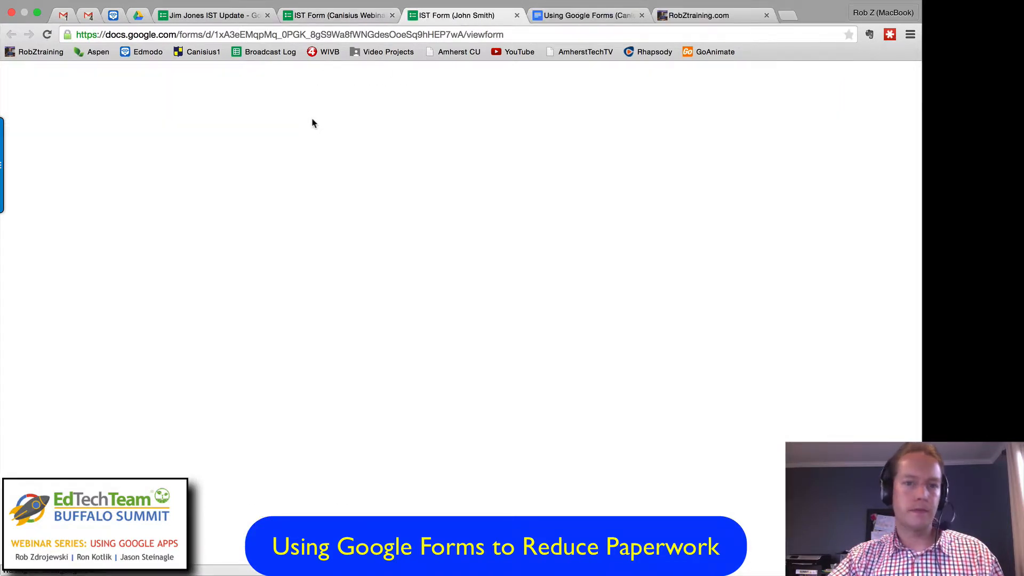
pyautogui.scroll(-5, 362, 320)
pyautogui.scroll(5, 362, 373)
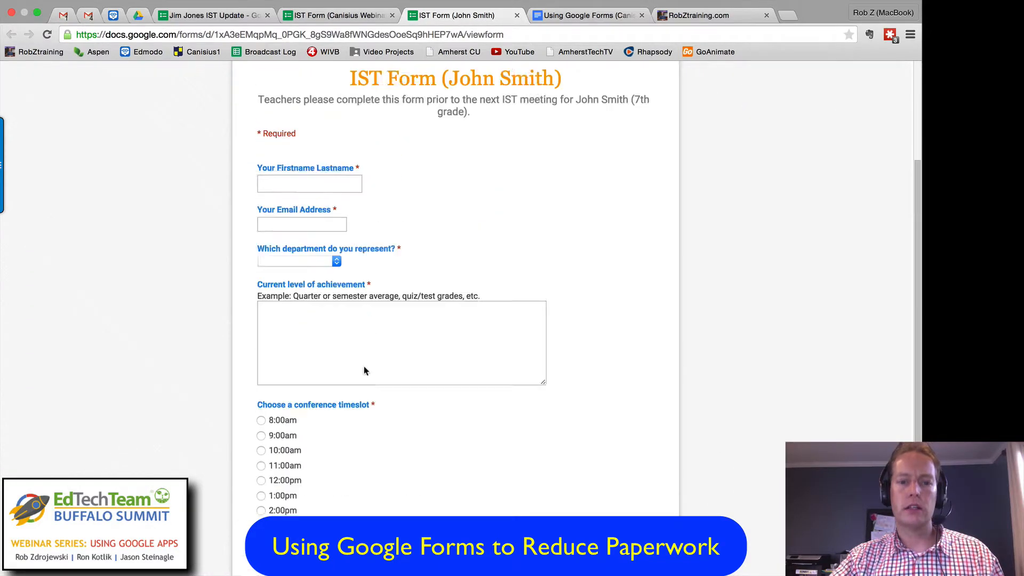
pyautogui.click(314, 34)
pyautogui.rightClick(316, 33)
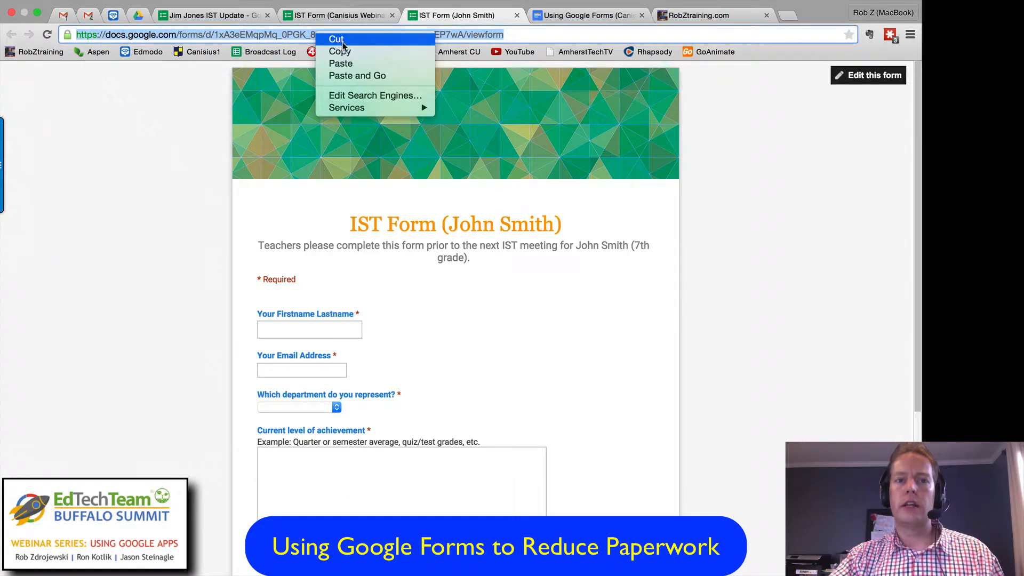
pyautogui.click(341, 52)
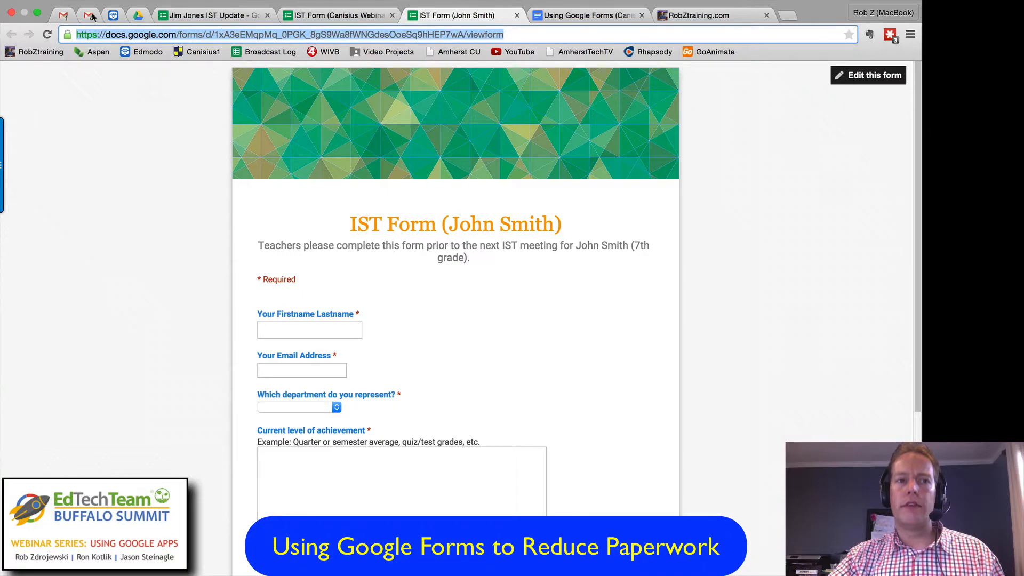
# Step: Switch to Gmail and start a new message with the body text "here is the form to complete", followed by a blank line
pyautogui.click(72, 18)
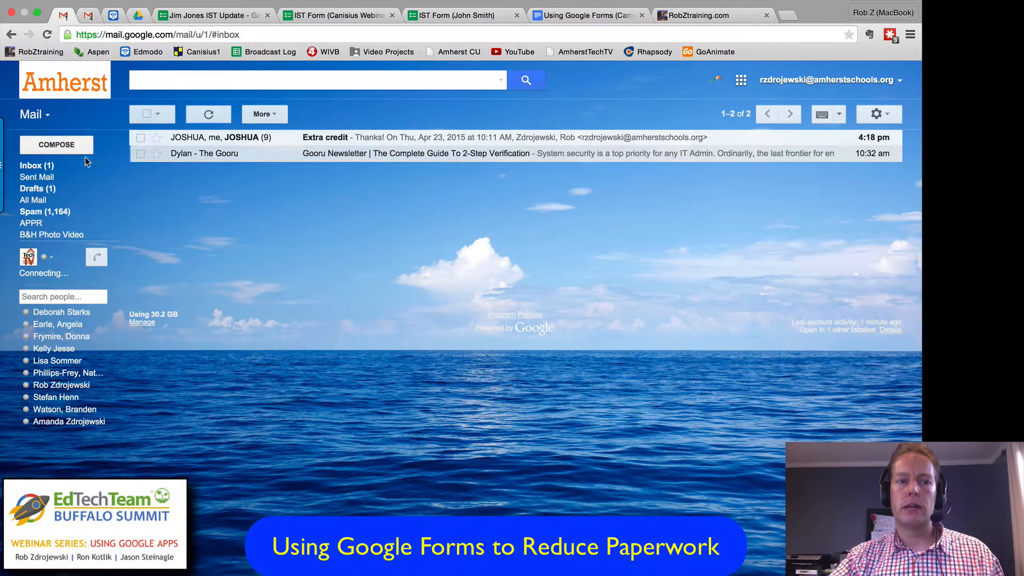
pyautogui.click(60, 145)
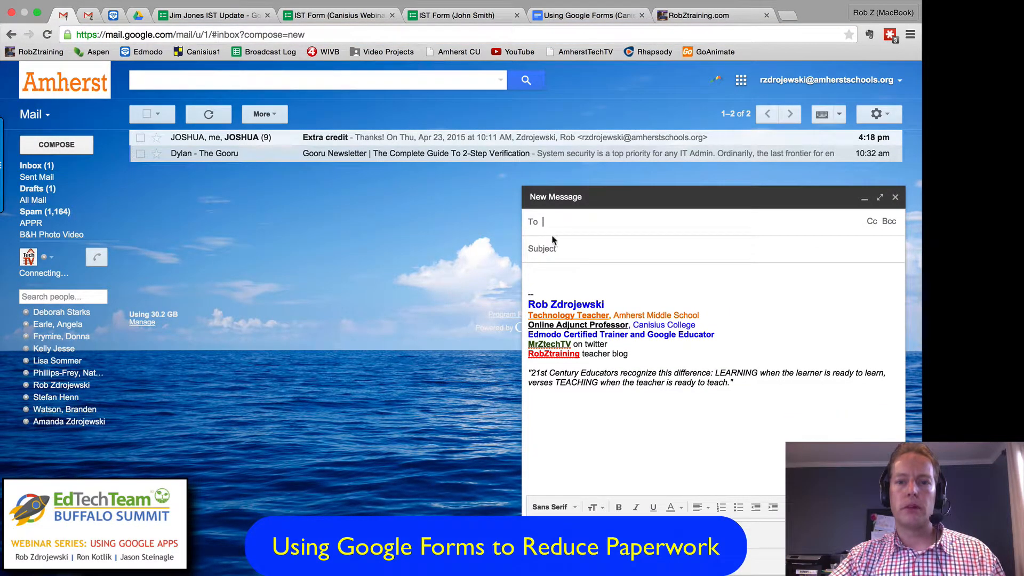
pyautogui.click(561, 268)
pyautogui.write('her')
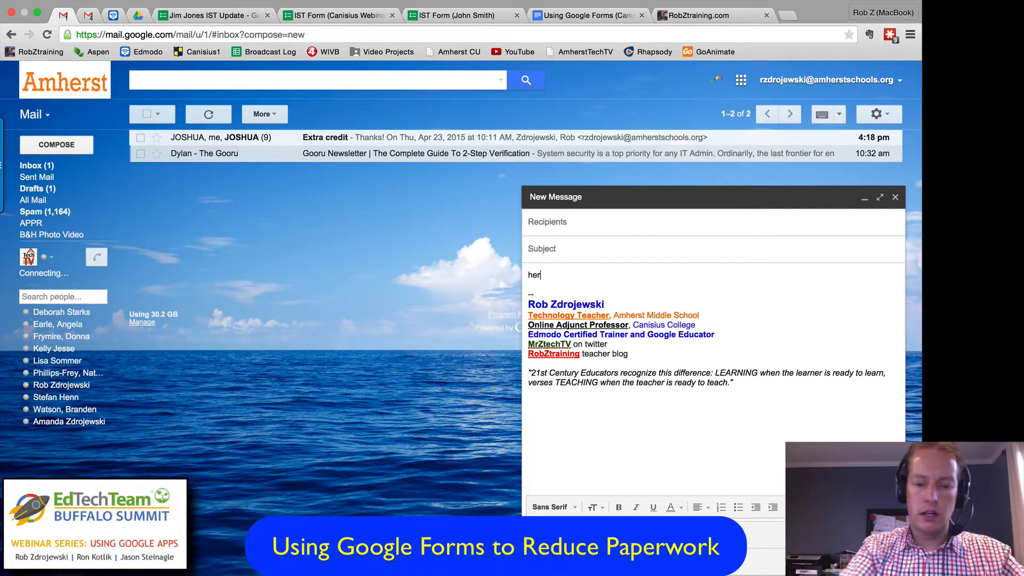
pyautogui.write('e is the form t')
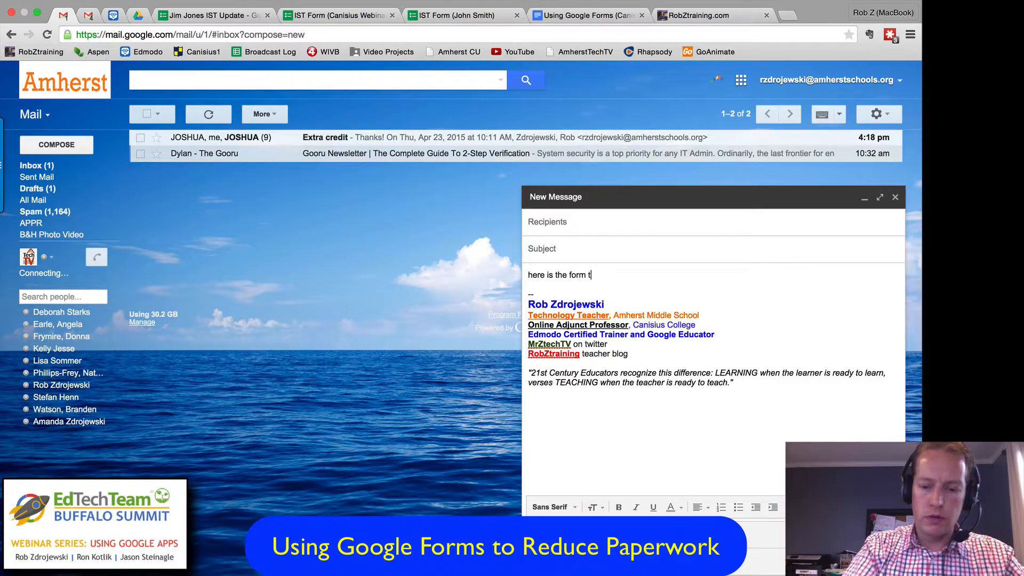
pyautogui.write('o complete')
pyautogui.press('Return')
pyautogui.press('Return')
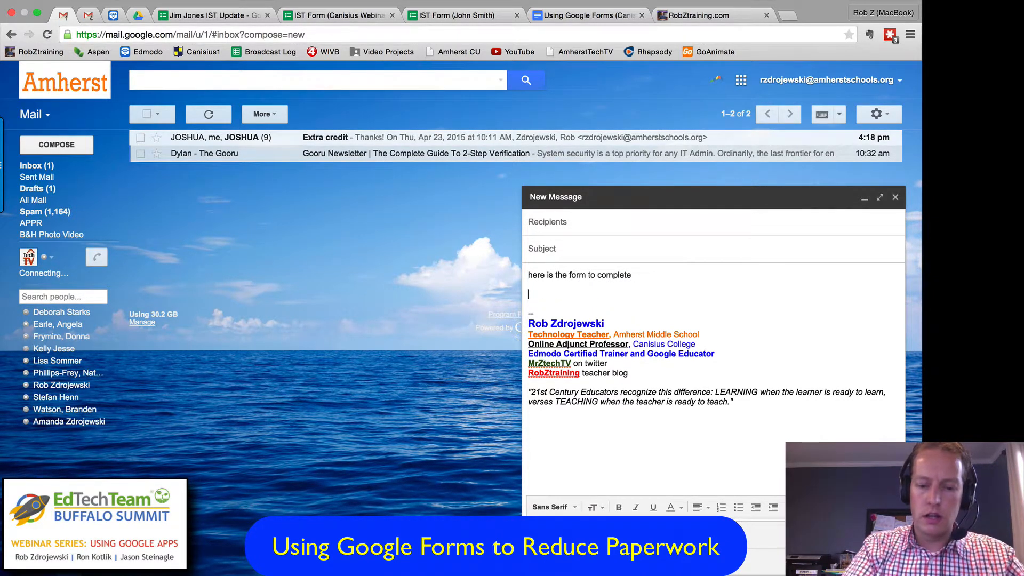
# Step: Paste the copied form link below the message text and close the message without sending it
pyautogui.press('super+v')
pyautogui.press('Return')
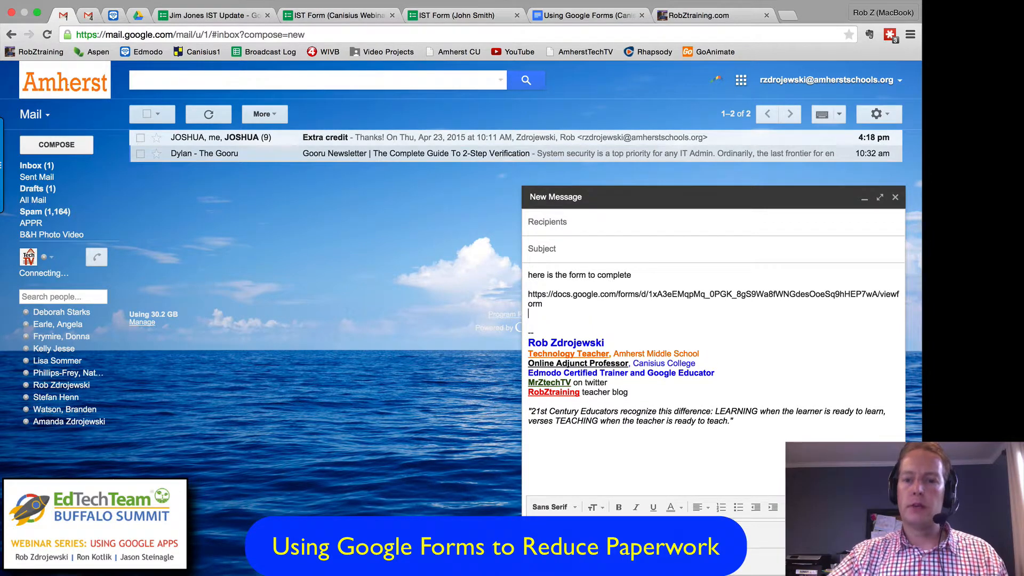
pyautogui.click(894, 197)
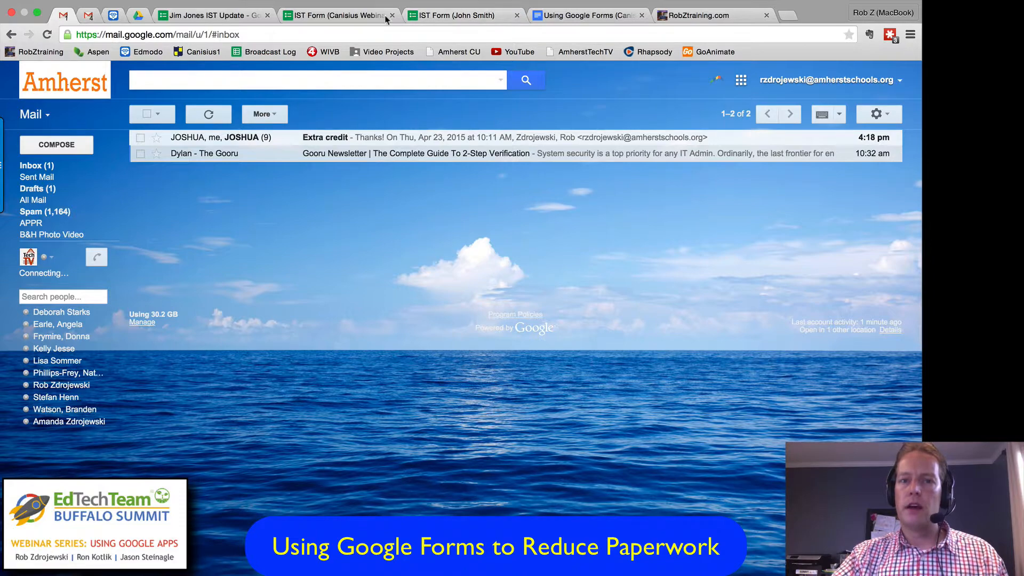
# Step: Return to the IST form editor, generate a Short Url for the share link in the sending options, and close them
pyautogui.click(315, 14)
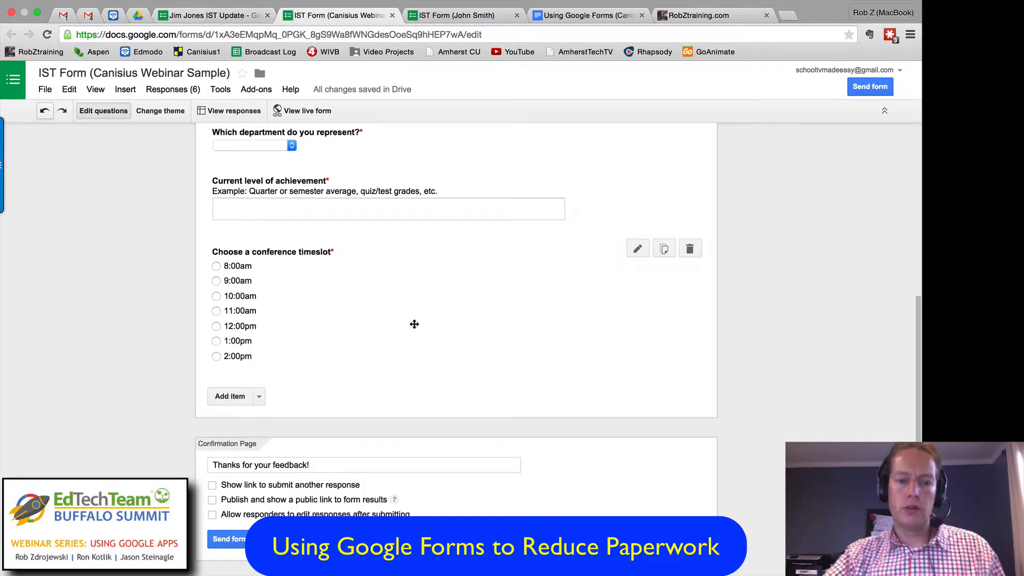
pyautogui.click(233, 538)
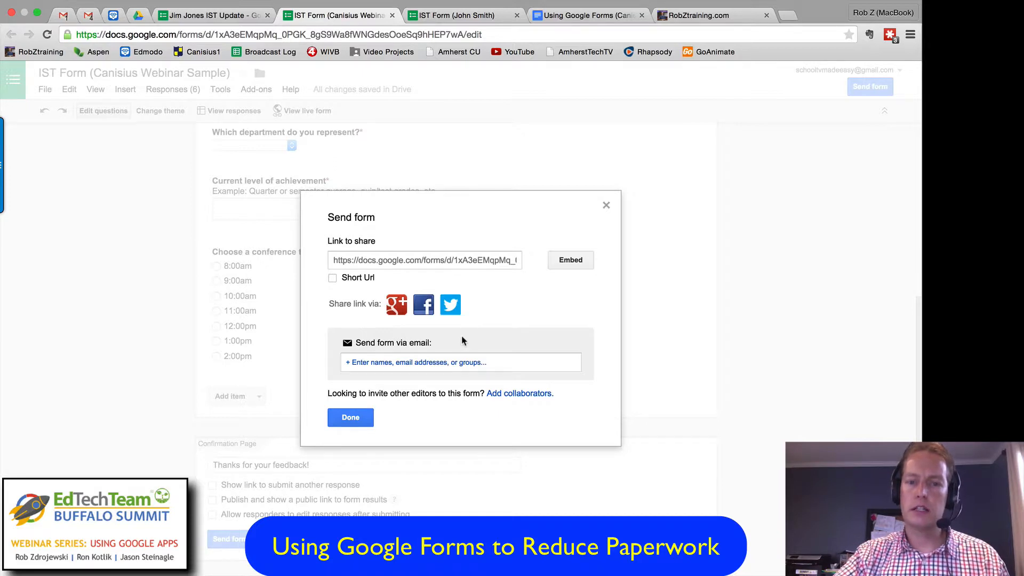
pyautogui.click(331, 278)
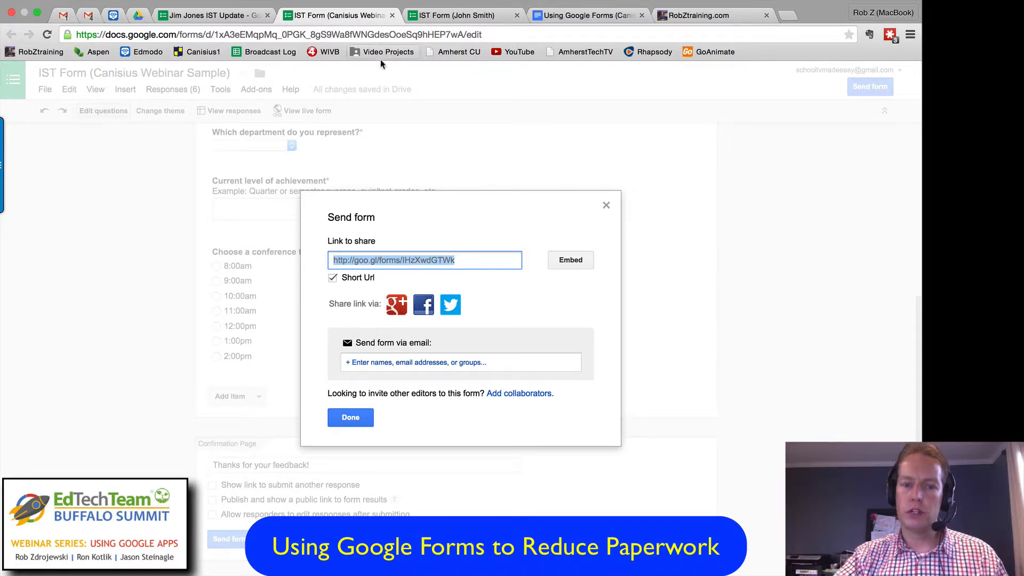
pyautogui.click(607, 206)
# Step: Switch to the Using Google Forms webinar document and read its Add-ons section on Form Limiter, Form Notifications and Choice Limiter
pyautogui.scroll(2, 783, 292)
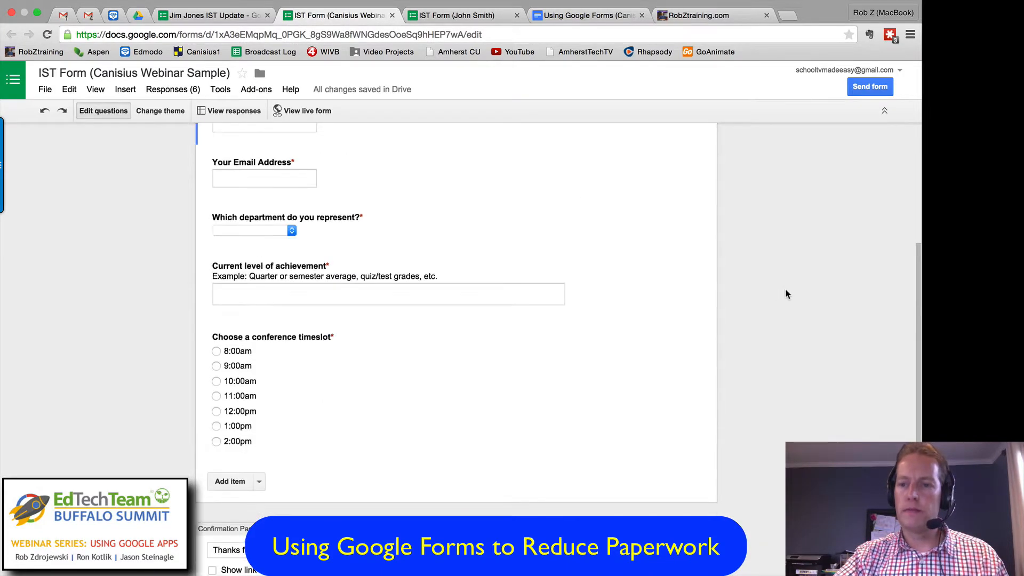
pyautogui.scroll(4, 785, 294)
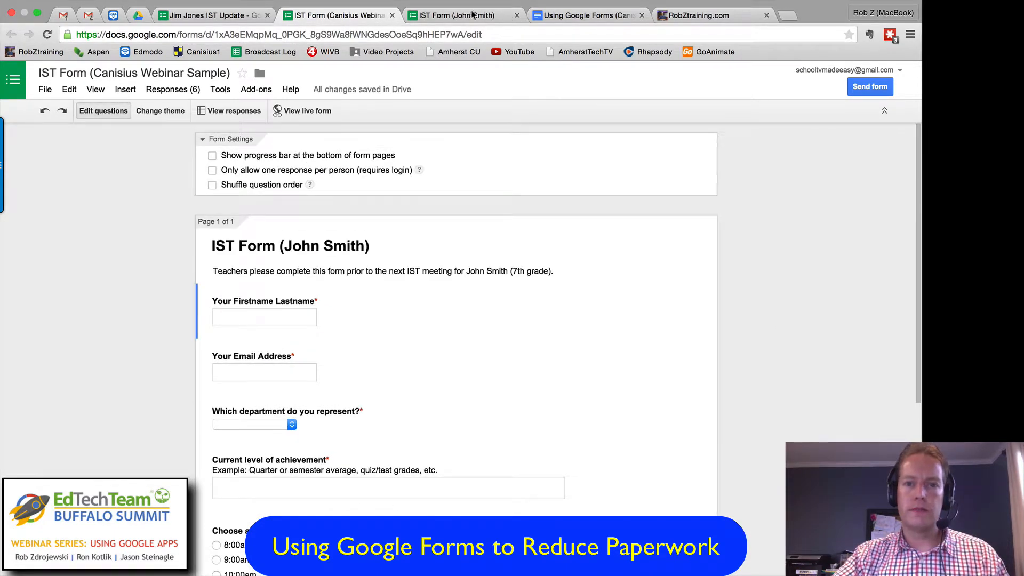
pyautogui.click(557, 16)
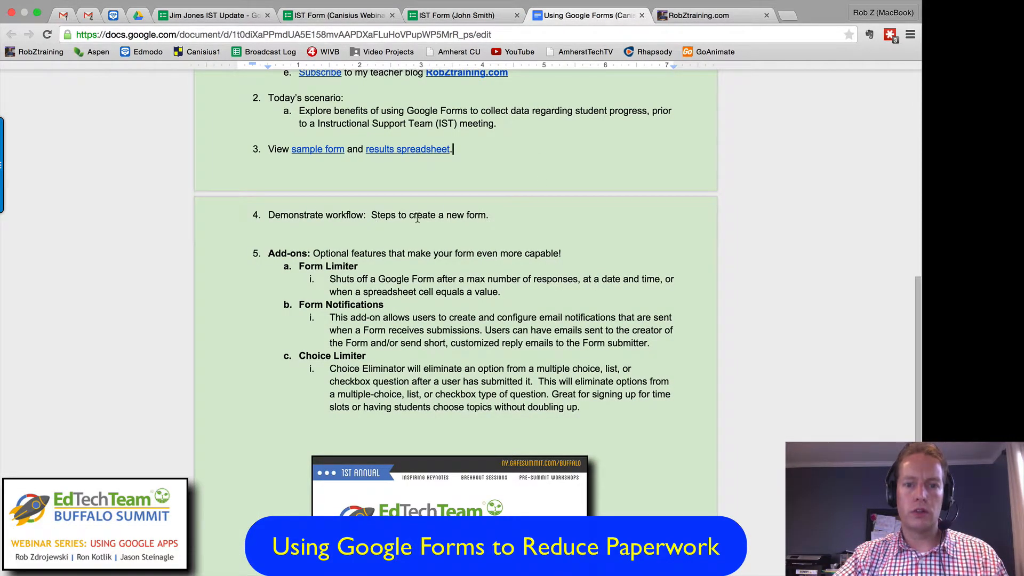
pyautogui.scroll(-1, 590, 222)
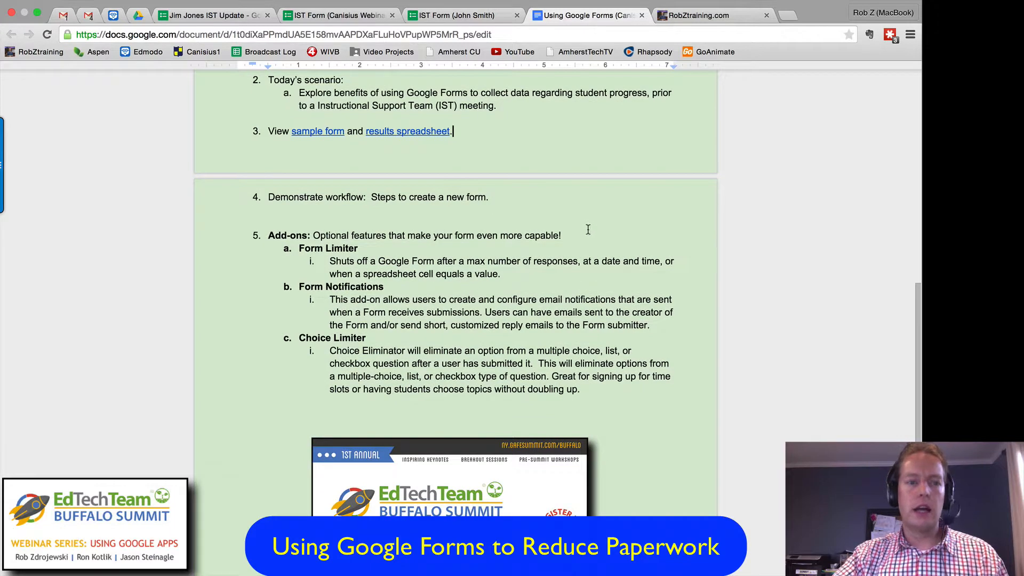
pyautogui.scroll(-3, 582, 228)
pyautogui.scroll(-1, 562, 222)
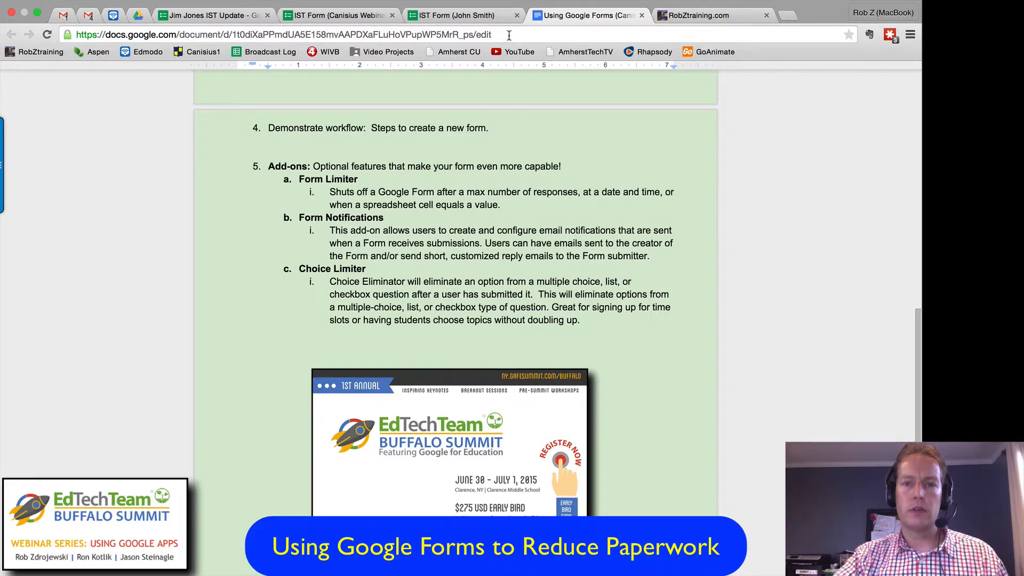
# Step: Return to the IST Form (Canisius Webinar Sample) editor and browse the gallery of available form add-ons
pyautogui.click(464, 20)
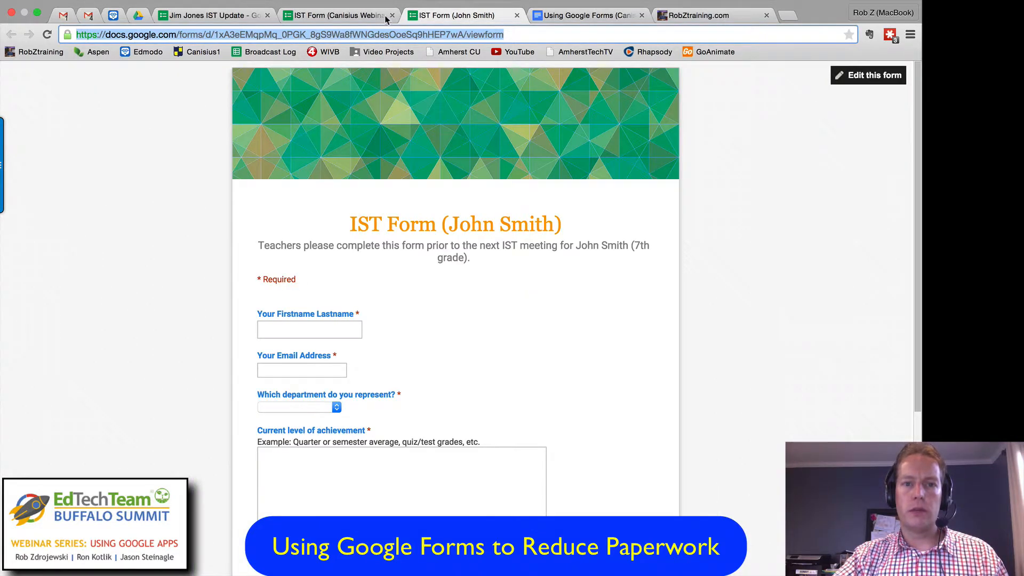
pyautogui.click(342, 19)
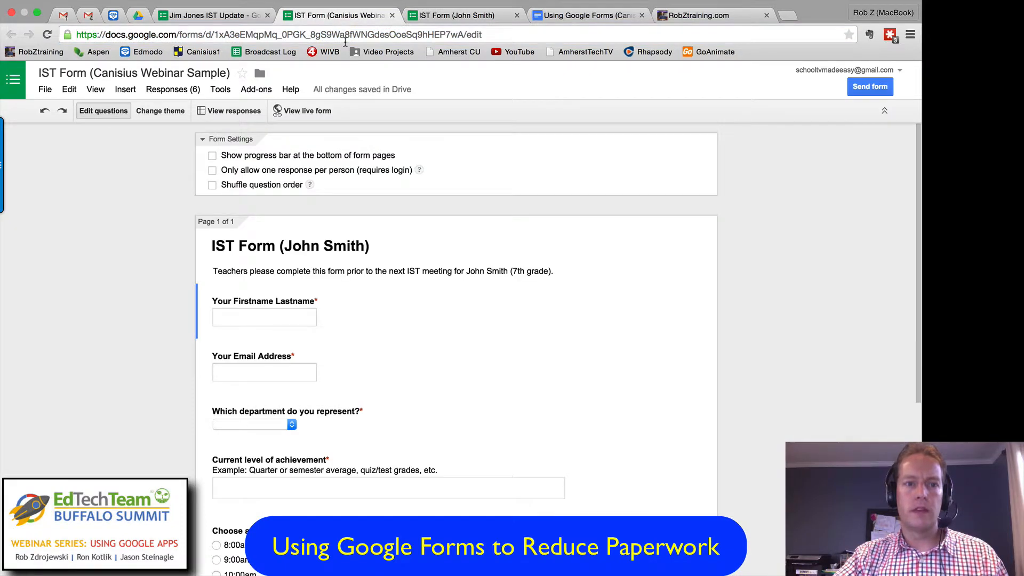
pyautogui.click(256, 91)
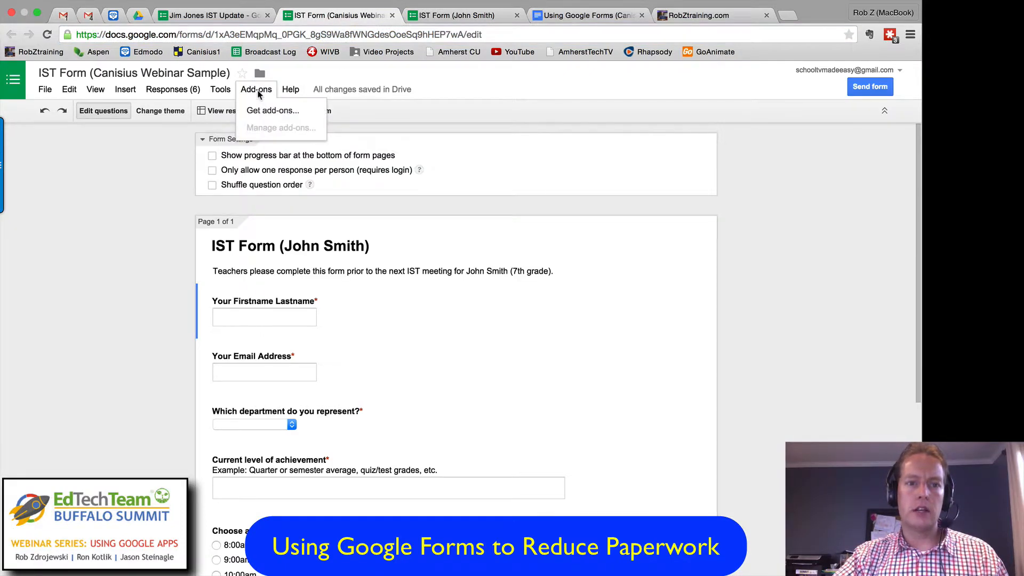
pyautogui.click(293, 113)
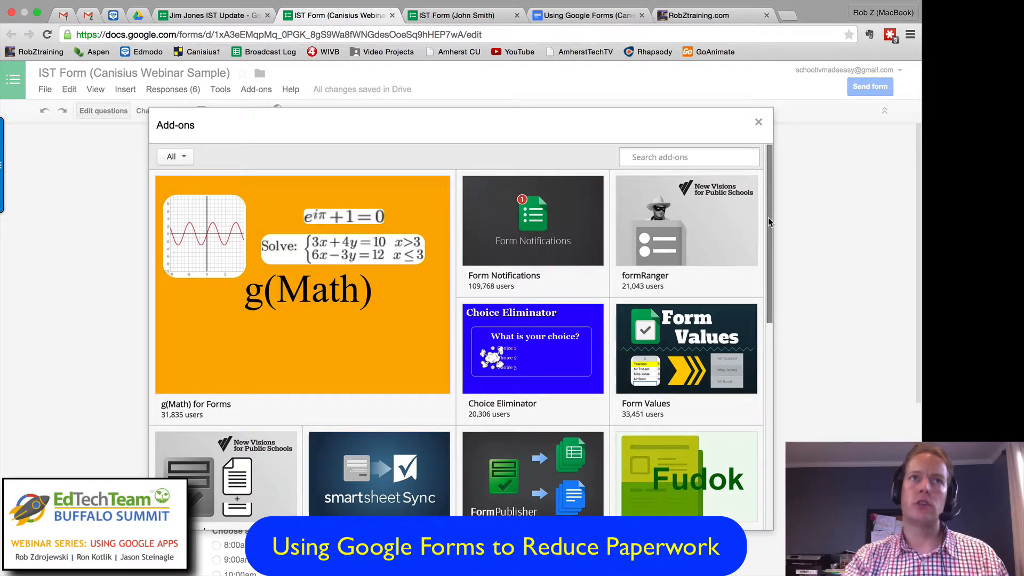
pyautogui.moveTo(767, 216)
pyautogui.mouseDown()
pyautogui.moveTo(764, 231)
pyautogui.moveTo(766, 206)
pyautogui.mouseUp()
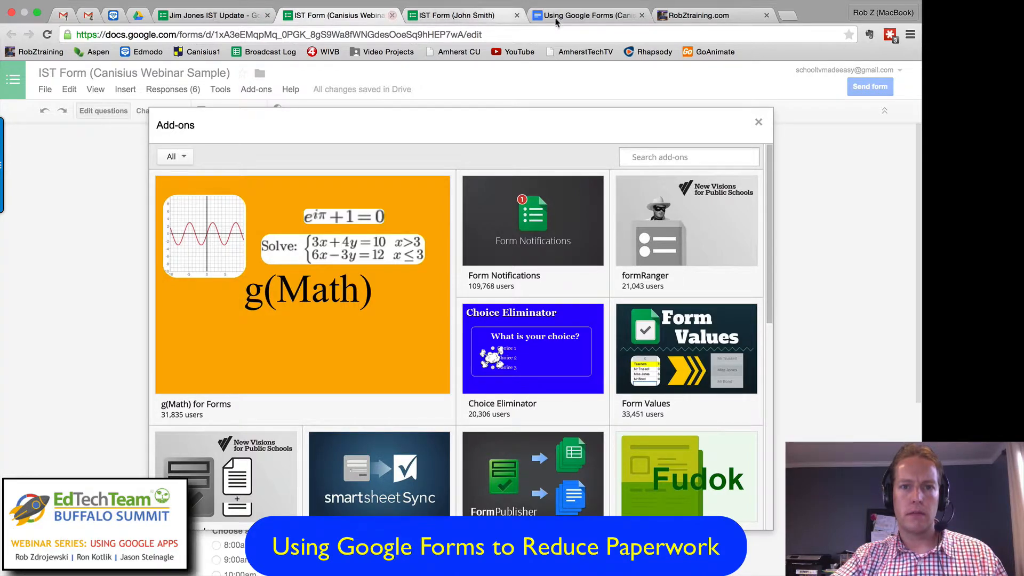
# Step: Recheck the add-on list in the webinar document, find formLimiter in the gallery, view its details and management options, and close the gallery
pyautogui.click(602, 17)
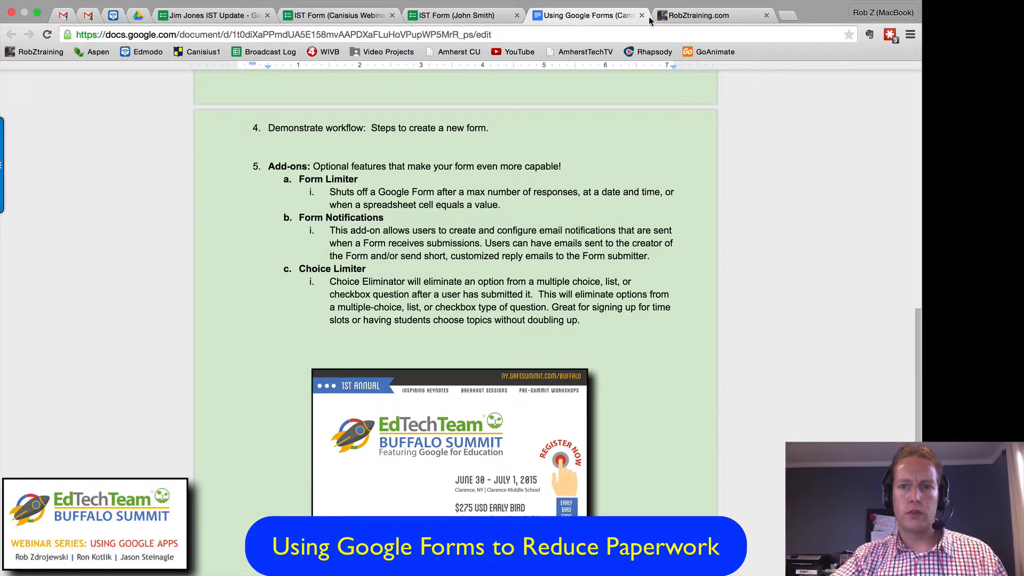
pyautogui.click(338, 17)
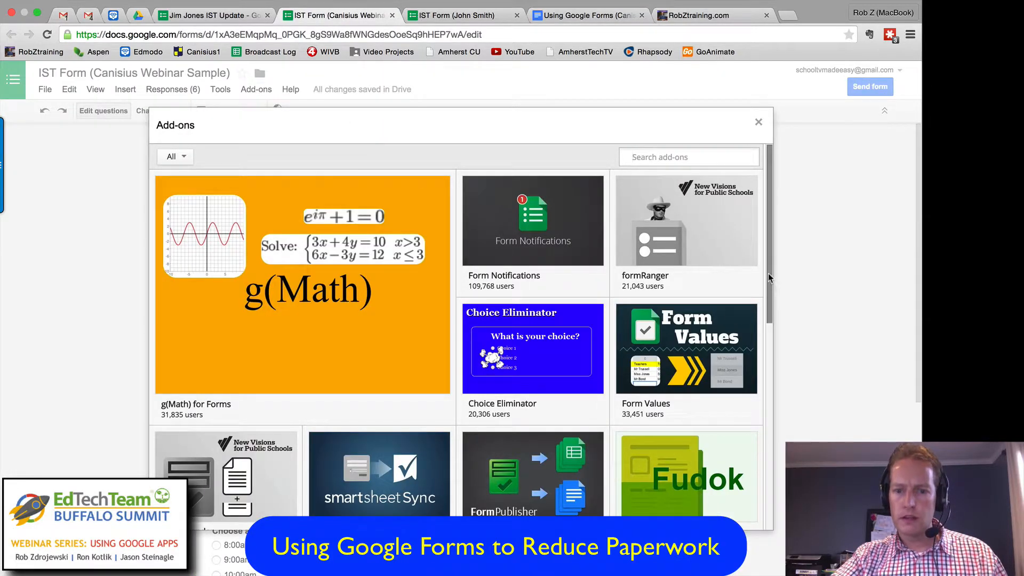
pyautogui.scroll(-1, 762, 288)
pyautogui.scroll(-5, 761, 289)
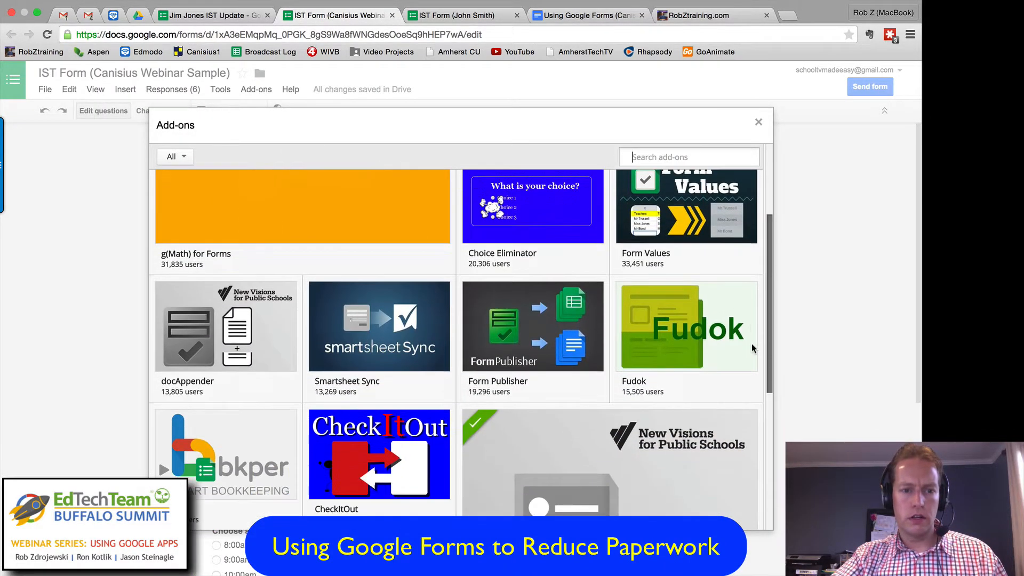
pyautogui.scroll(-4, 758, 379)
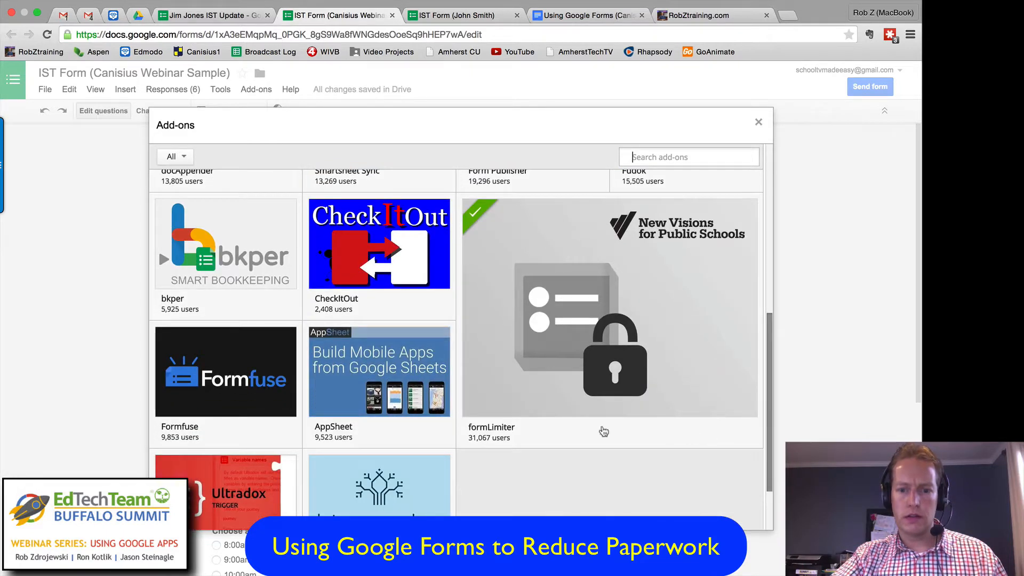
pyautogui.moveTo(507, 434)
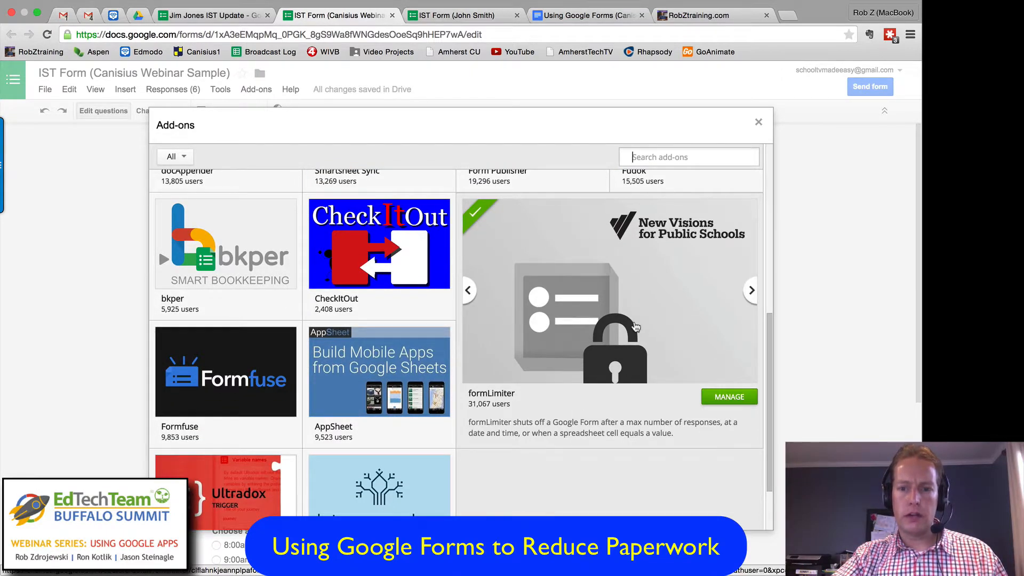
pyautogui.click(635, 327)
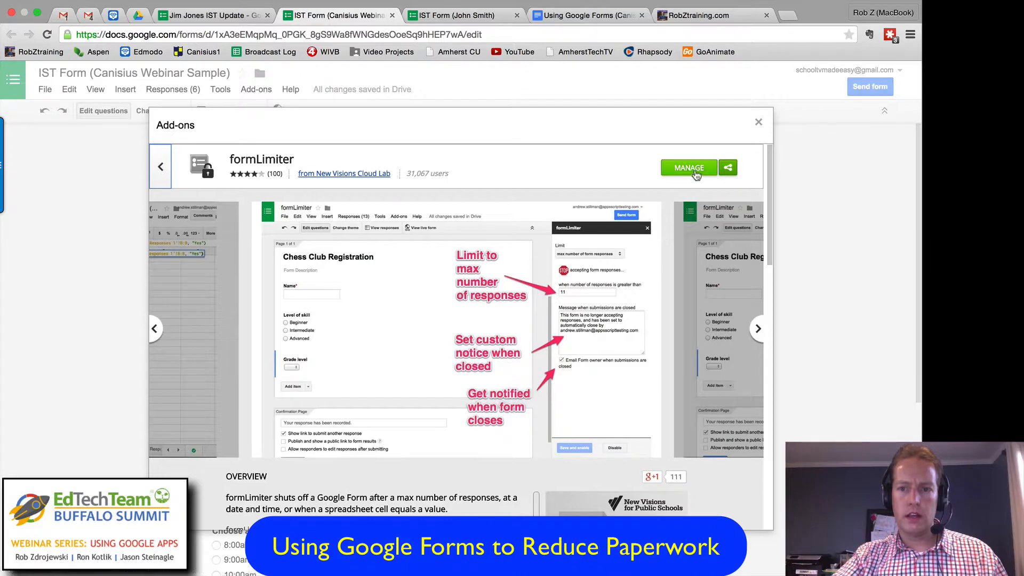
pyautogui.click(700, 171)
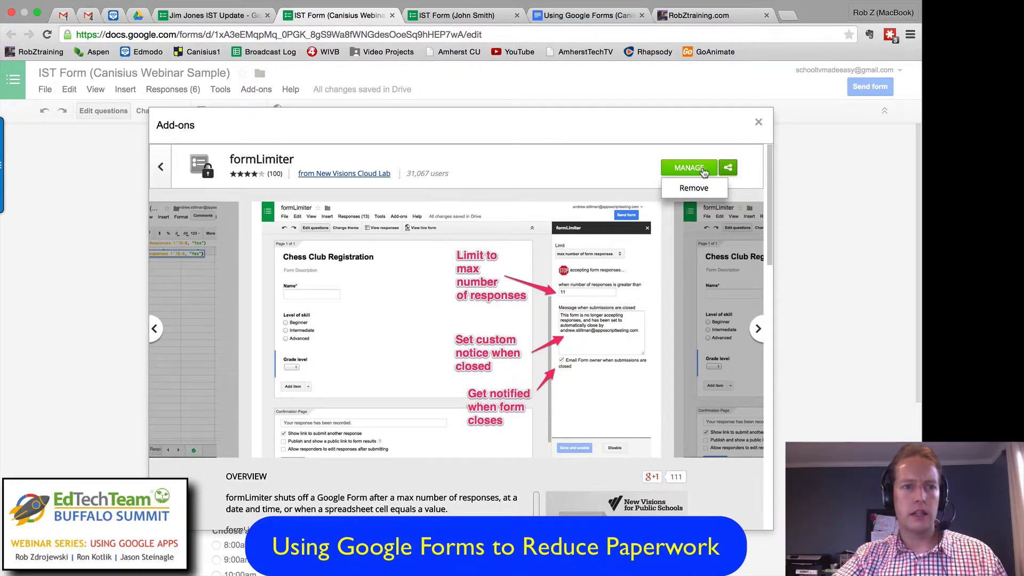
pyautogui.click(758, 123)
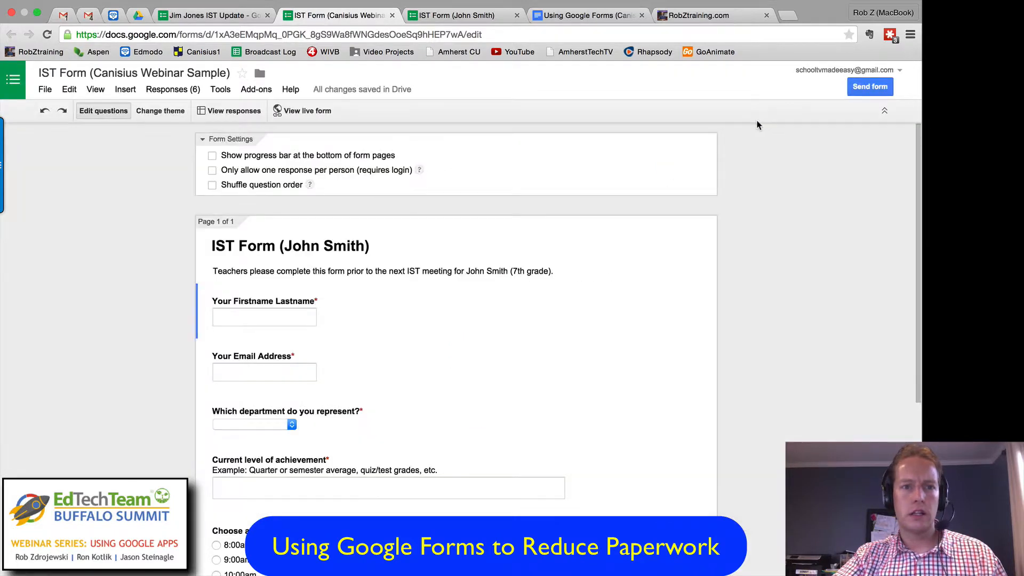
# Step: Reload the form editor and open the Set limit settings of the formLimiter add-on
pyautogui.click(252, 91)
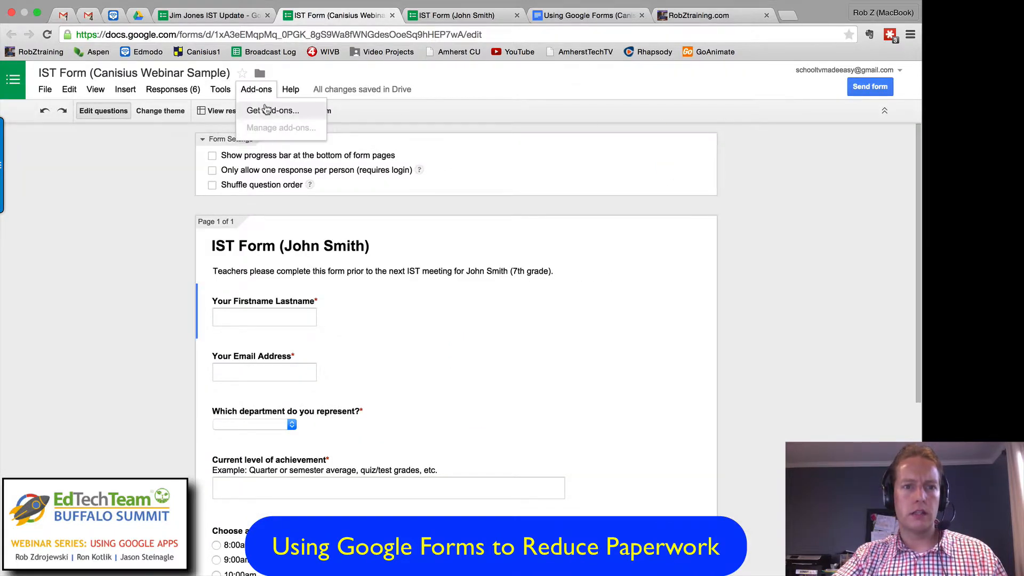
pyautogui.click(173, 89)
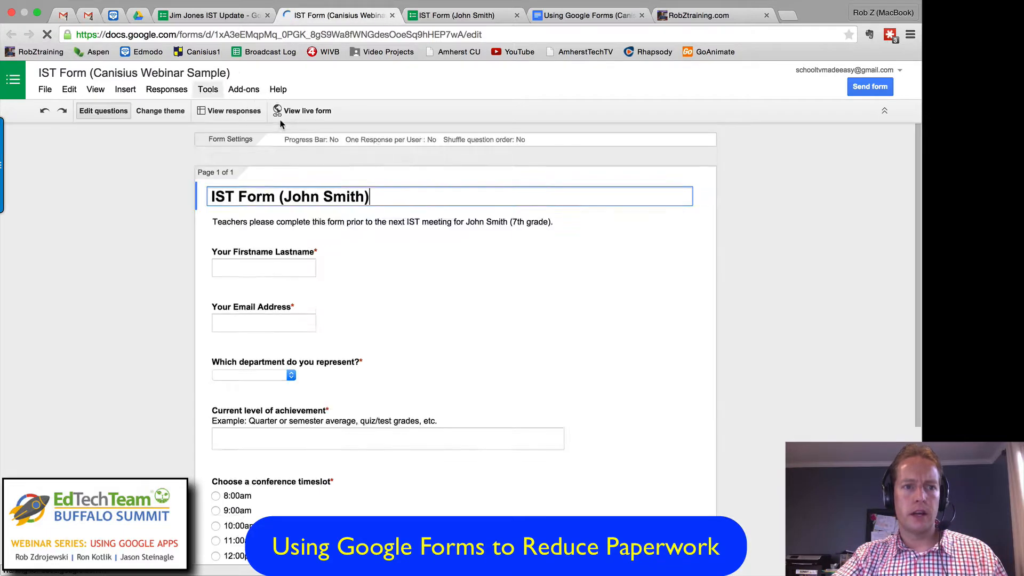
pyautogui.click(261, 90)
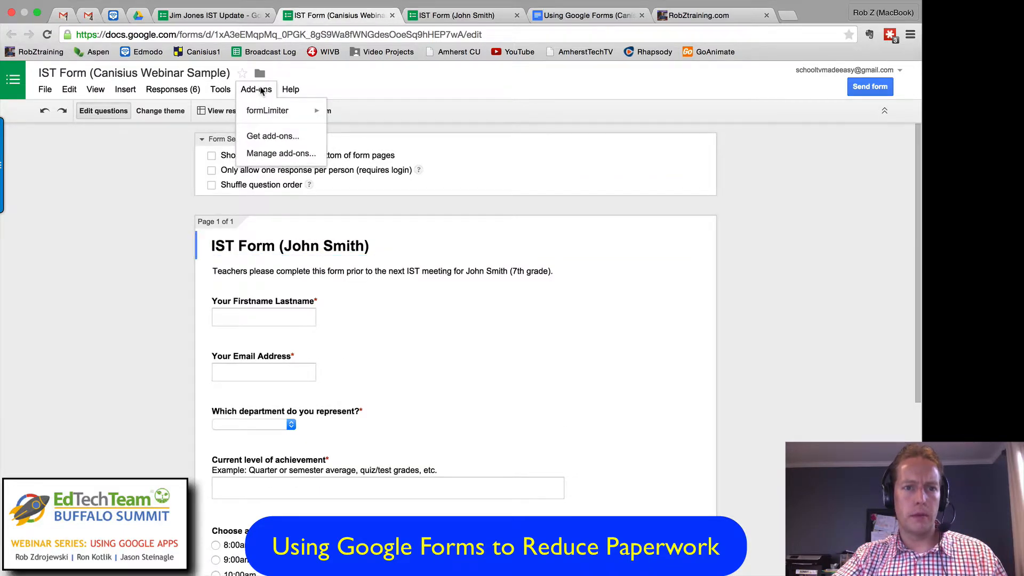
pyautogui.moveTo(268, 116)
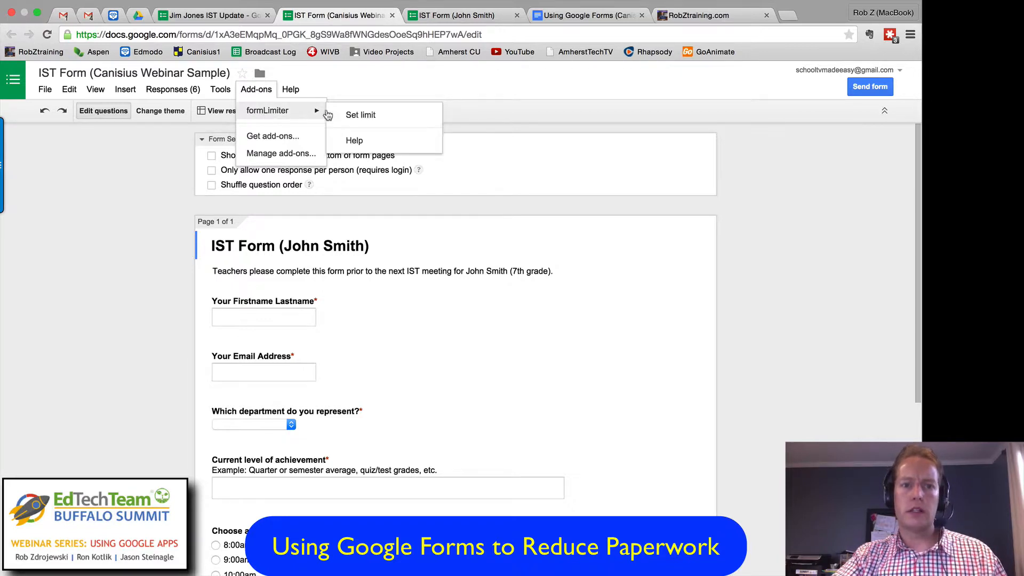
pyautogui.click(363, 116)
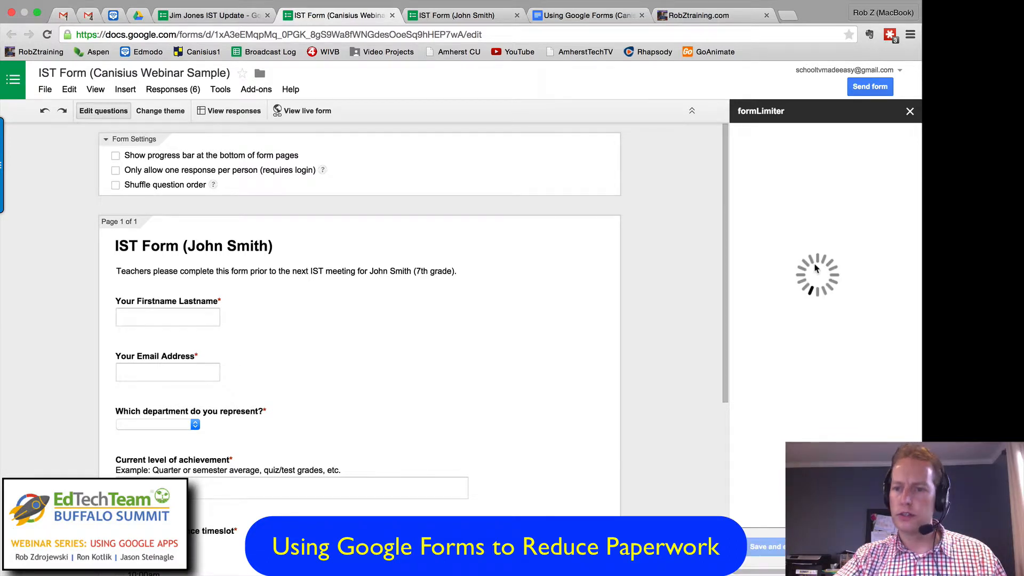
# Step: Set a date and time limit of 04/24/2015 at 4:00 PM in formLimiter, with an email to the form owner when submissions close
pyautogui.click(808, 161)
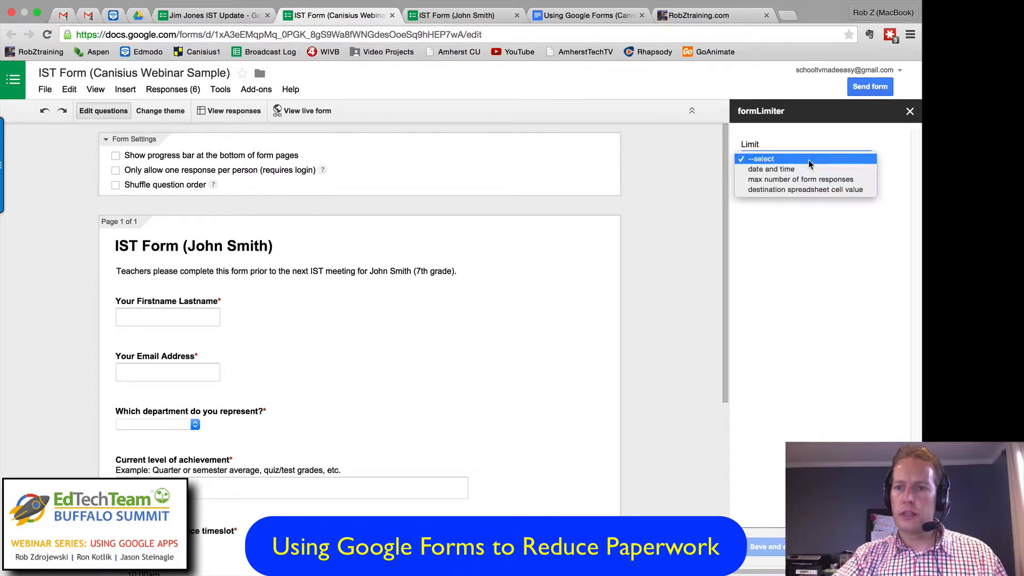
pyautogui.click(776, 171)
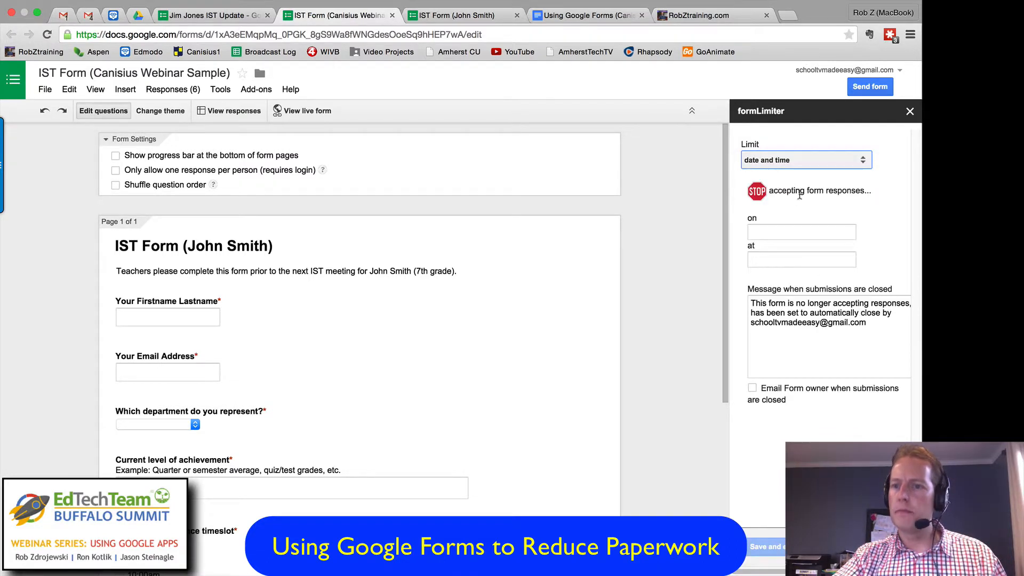
pyautogui.click(774, 235)
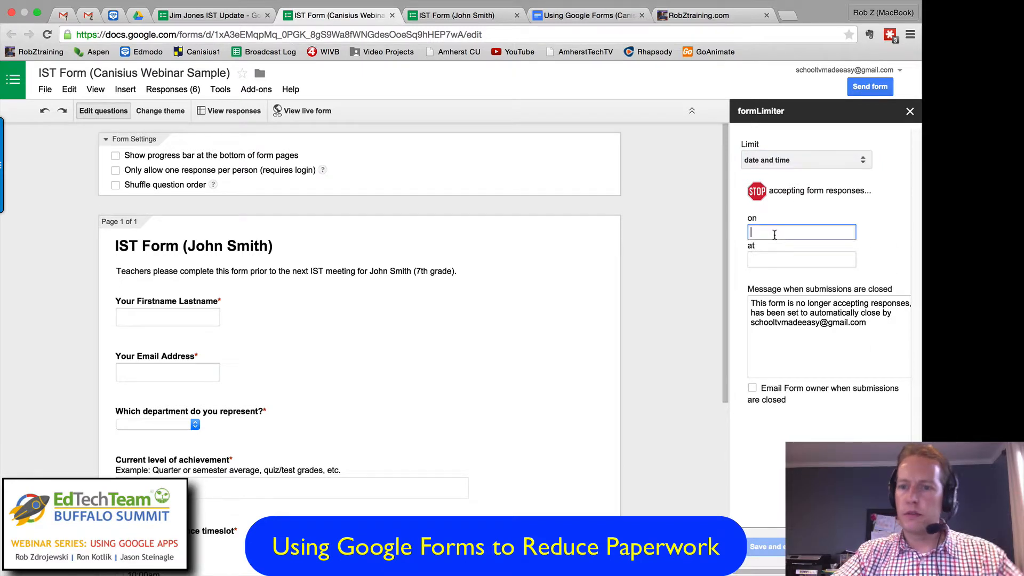
pyautogui.click(874, 347)
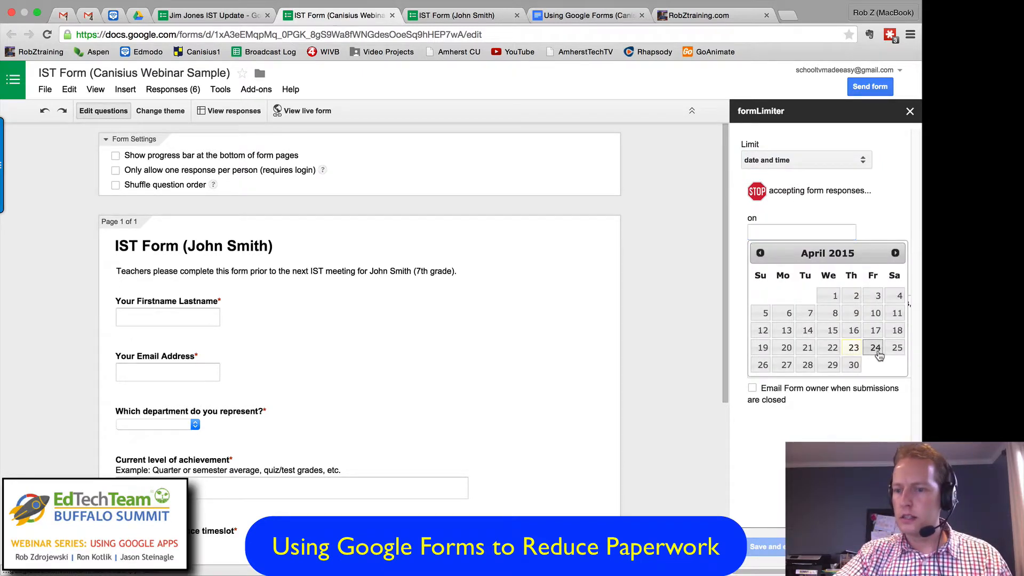
pyautogui.click(810, 260)
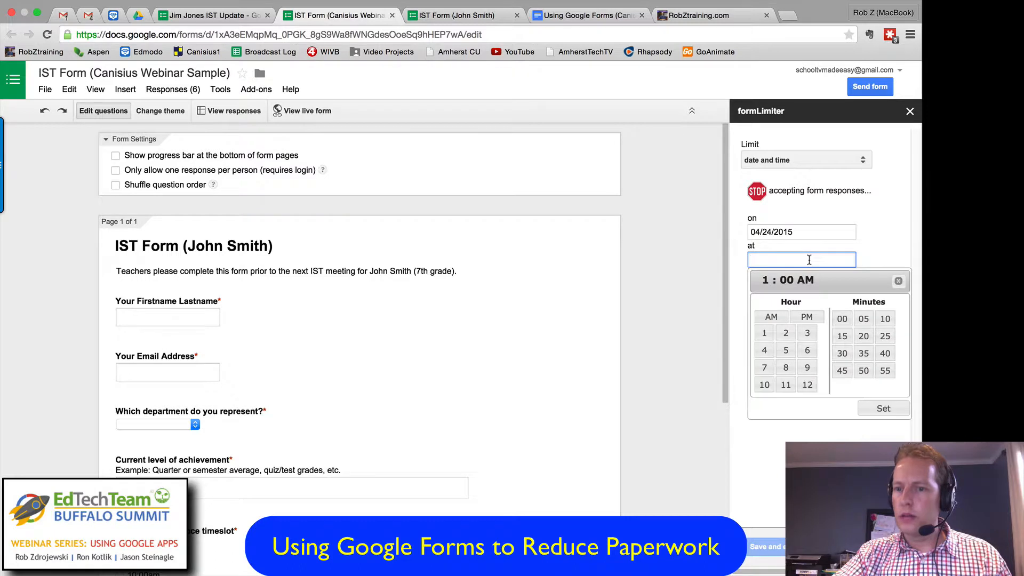
pyautogui.click(764, 350)
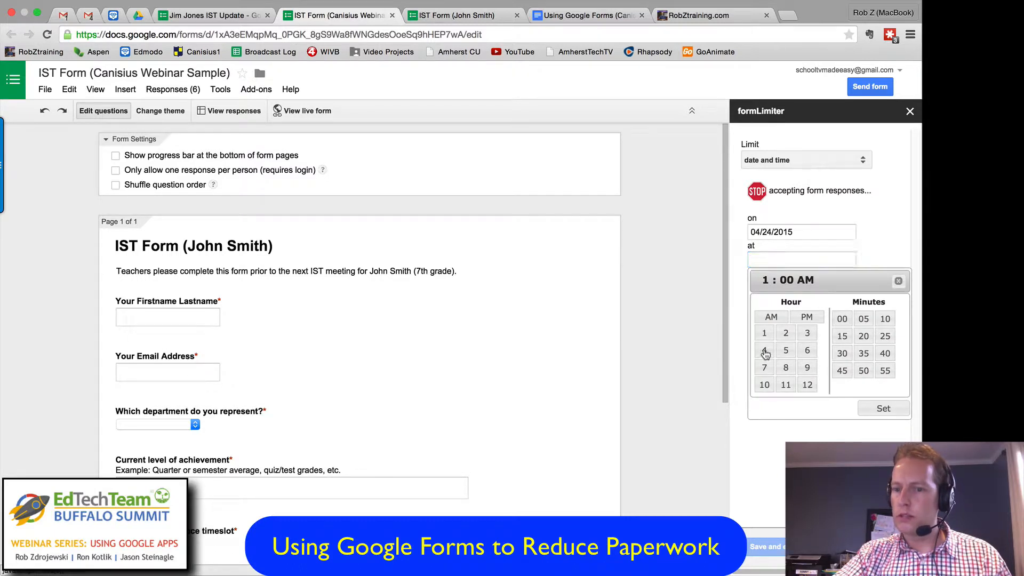
pyautogui.click(807, 316)
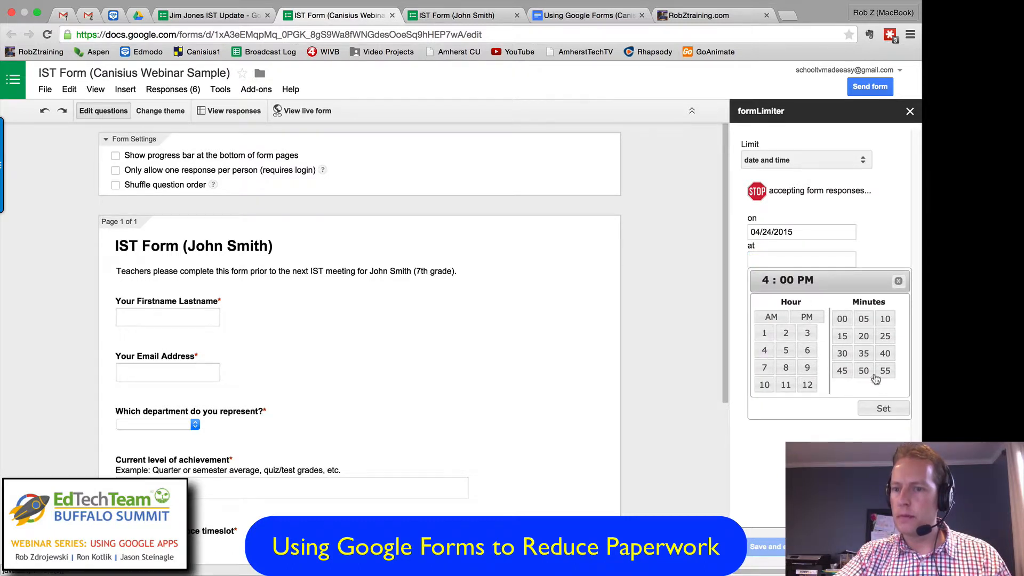
pyautogui.click(881, 407)
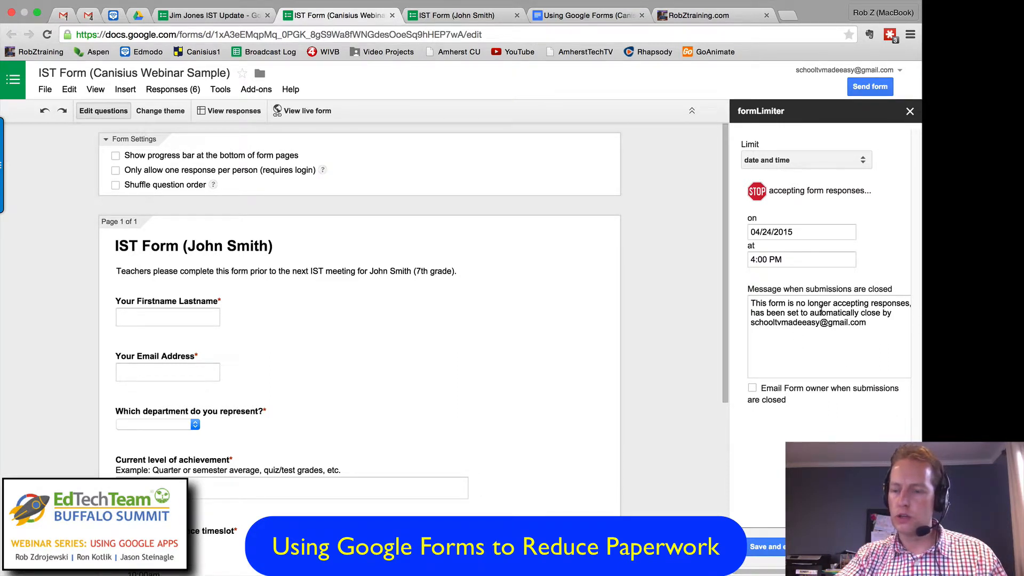
pyautogui.click(751, 388)
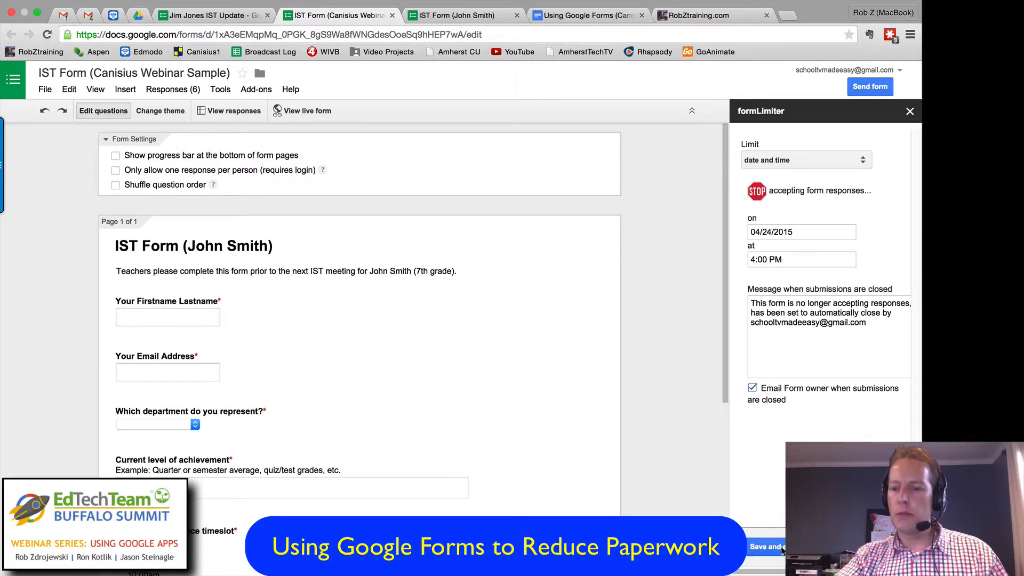
# Step: Change the formLimiter limit to the max number of form responses and set it to 12
pyautogui.click(833, 161)
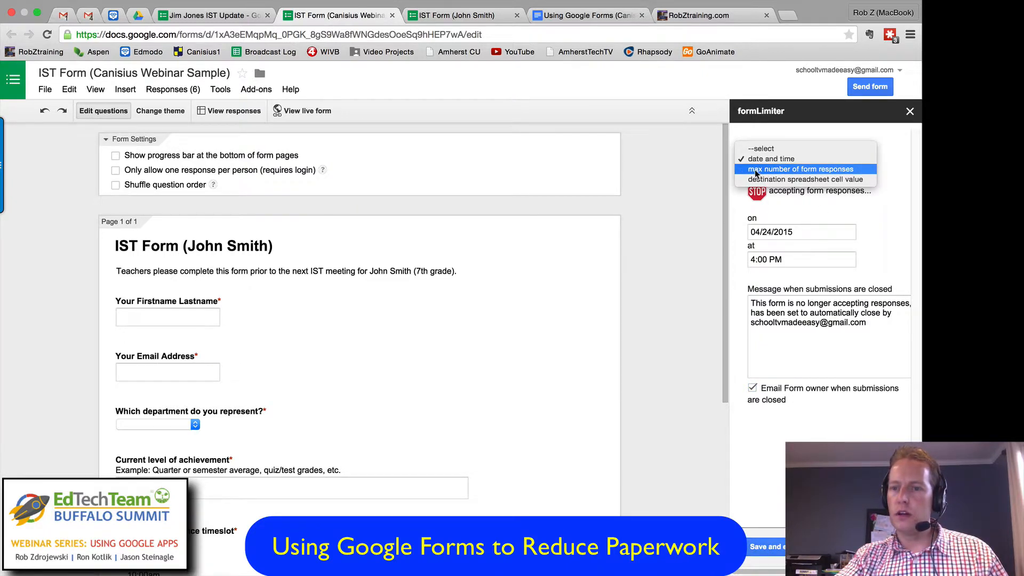
pyautogui.click(832, 170)
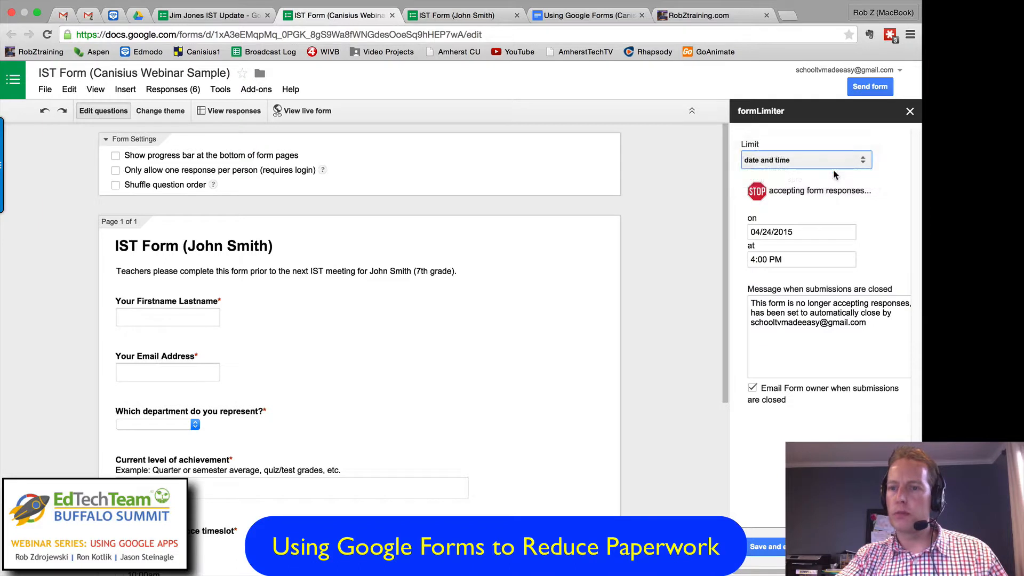
pyautogui.click(784, 233)
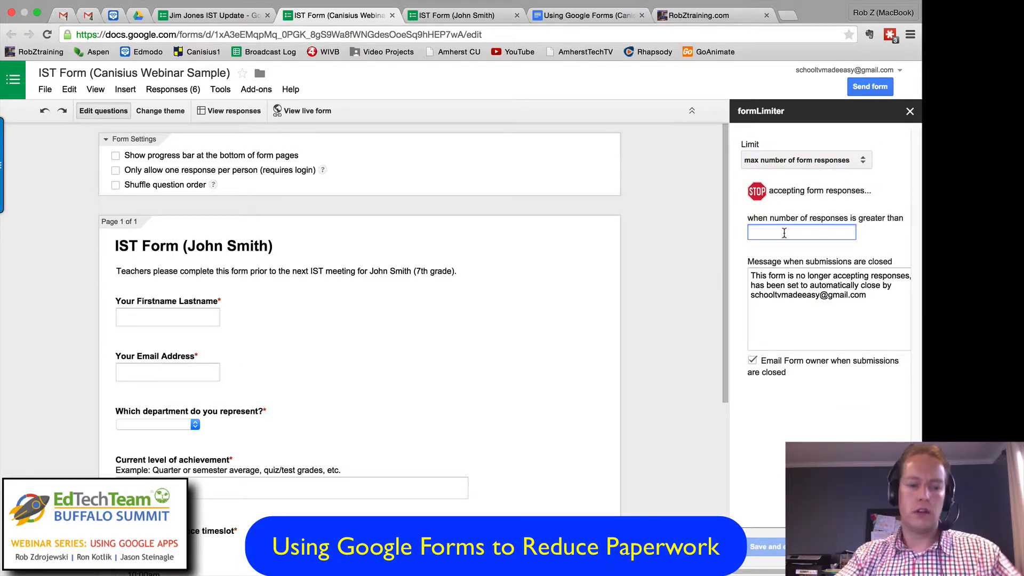
pyautogui.write('12')
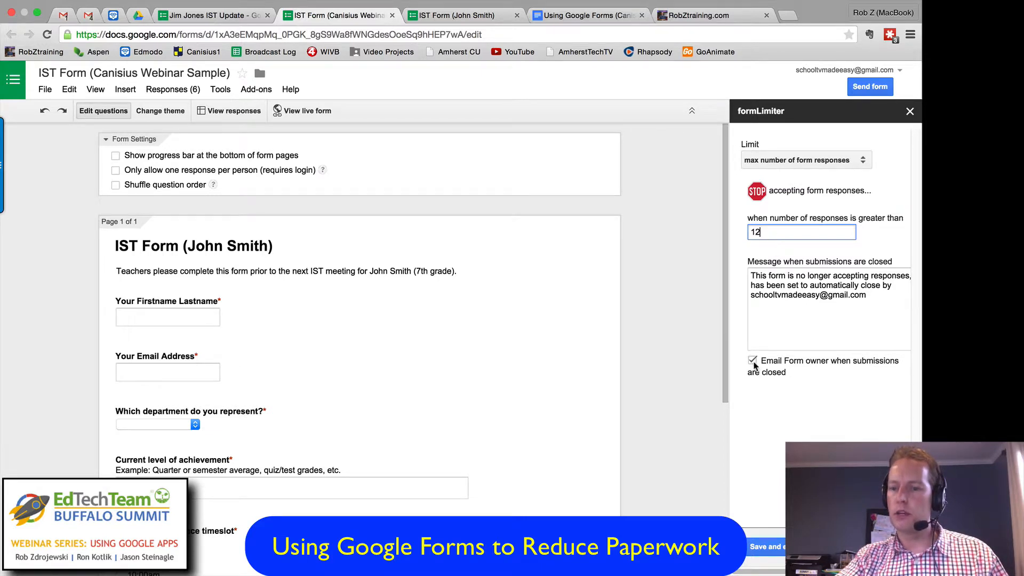
# Step: Change the limit to a destination spreadsheet cell value, enter 5 as the value it must equal, and close formLimiter without saving
pyautogui.click(813, 167)
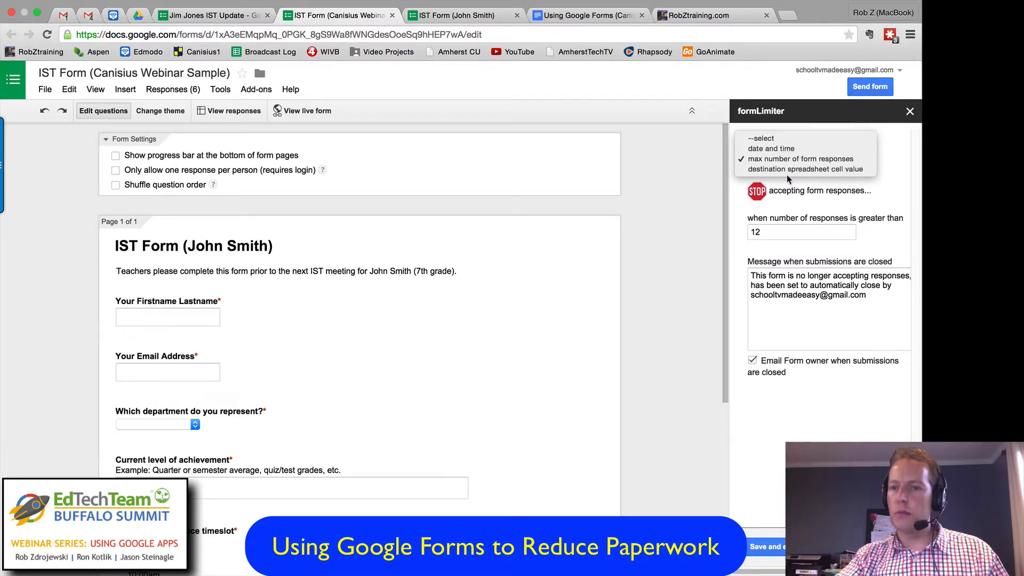
pyautogui.click(786, 169)
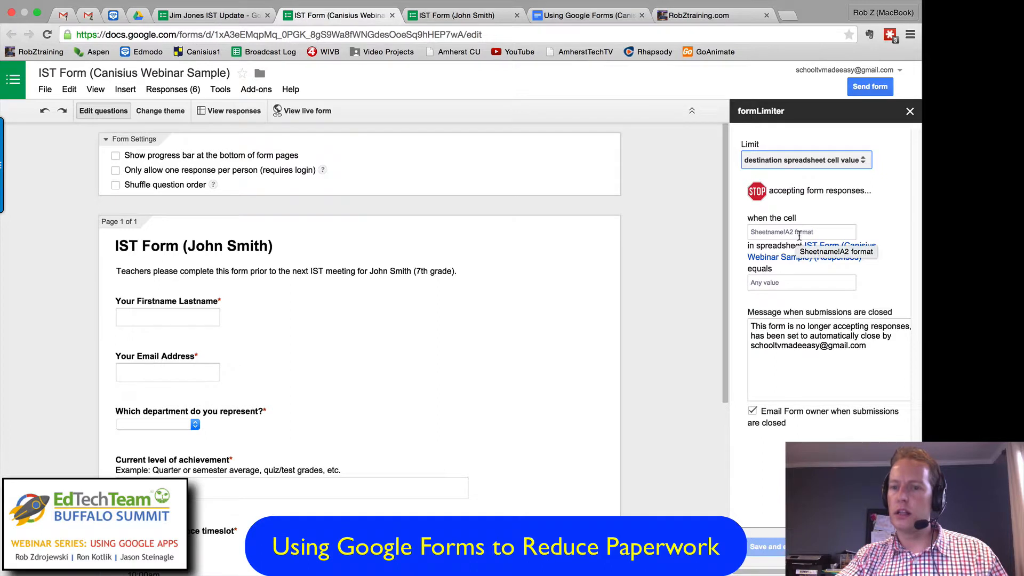
pyautogui.click(796, 283)
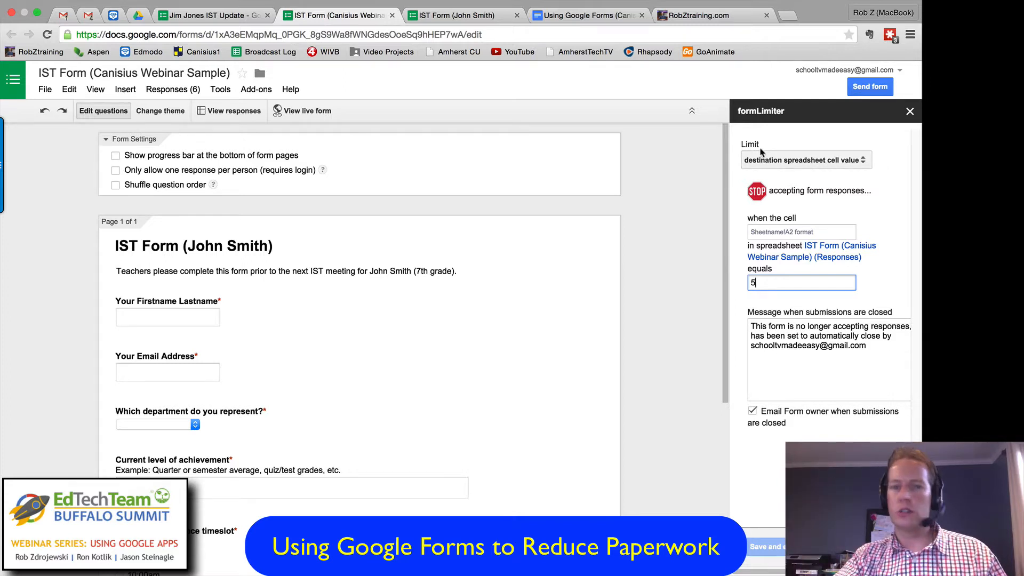
pyautogui.click(909, 111)
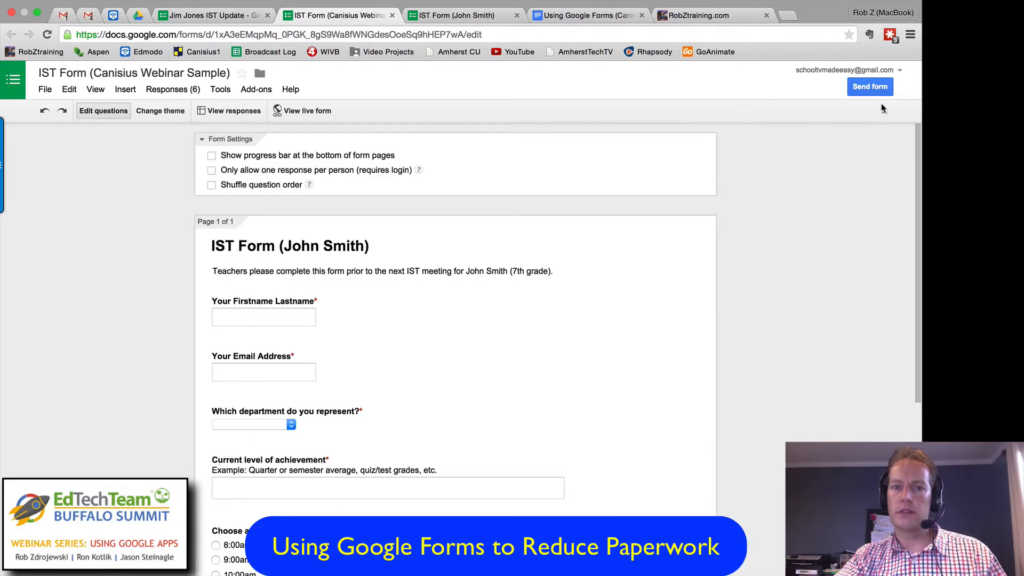
# Step: Review the add-ons section of the Using Google Forms outline document and return to the IST form editor
pyautogui.click(560, 18)
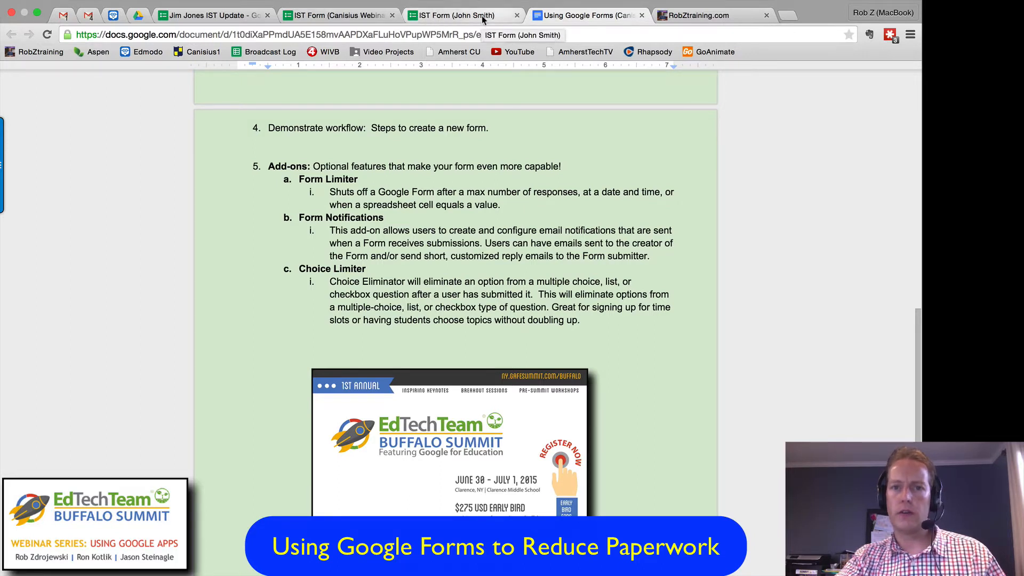
pyautogui.click(428, 17)
pyautogui.click(341, 16)
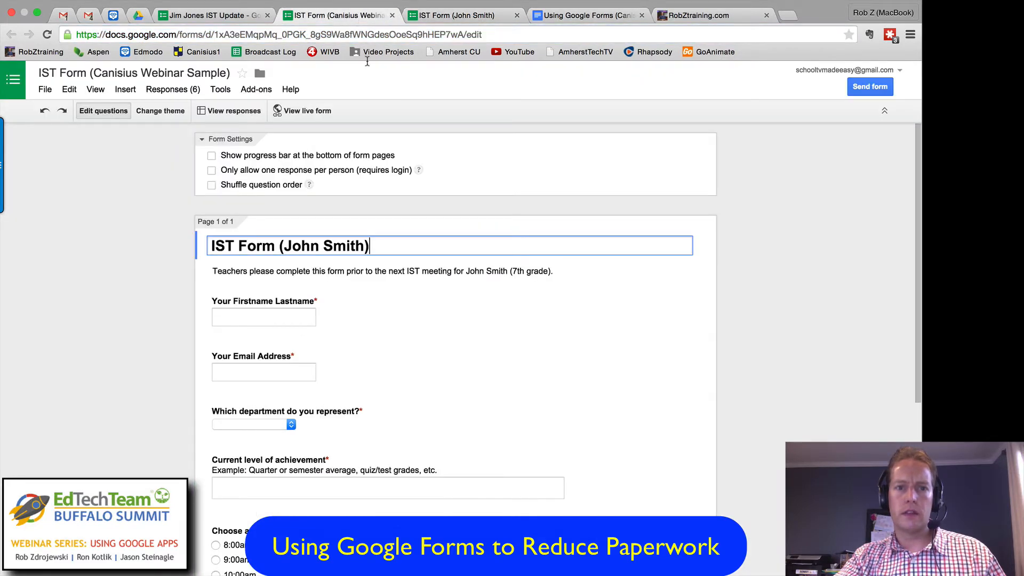
pyautogui.click(584, 17)
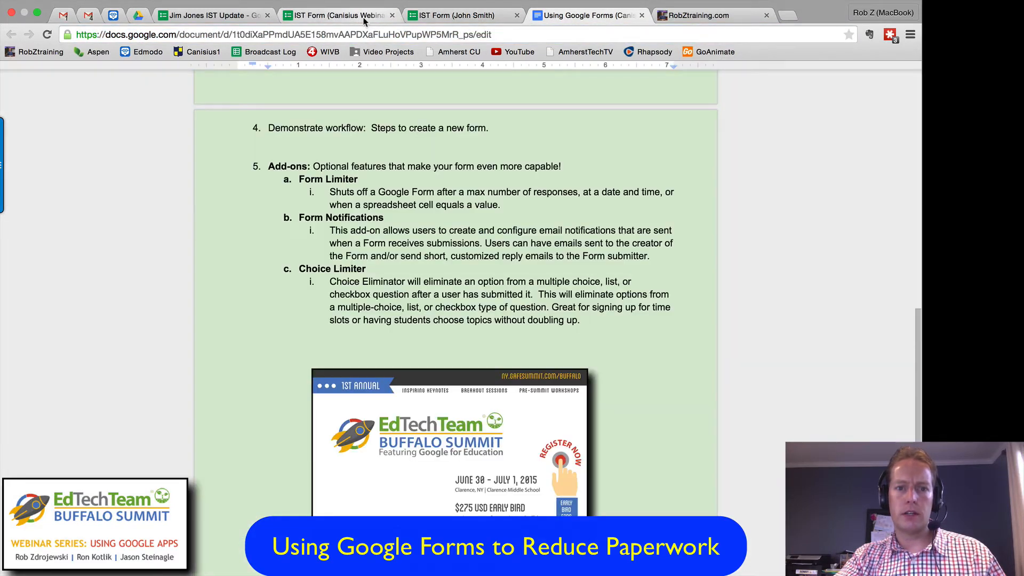
pyautogui.click(365, 17)
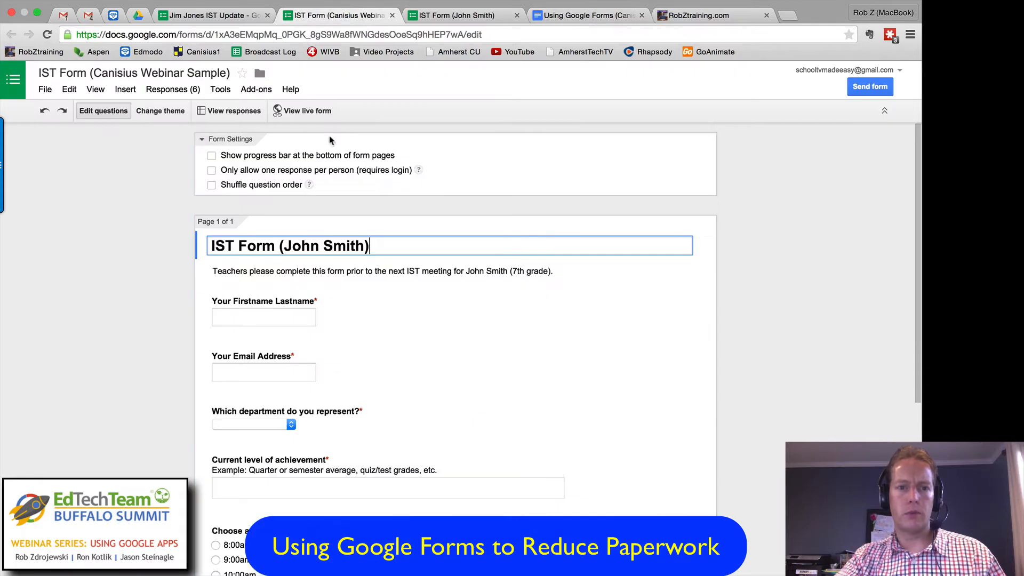
# Step: Install the free Form Notifications add-on, accept its requested permissions, and dismiss its introductory tip
pyautogui.click(256, 89)
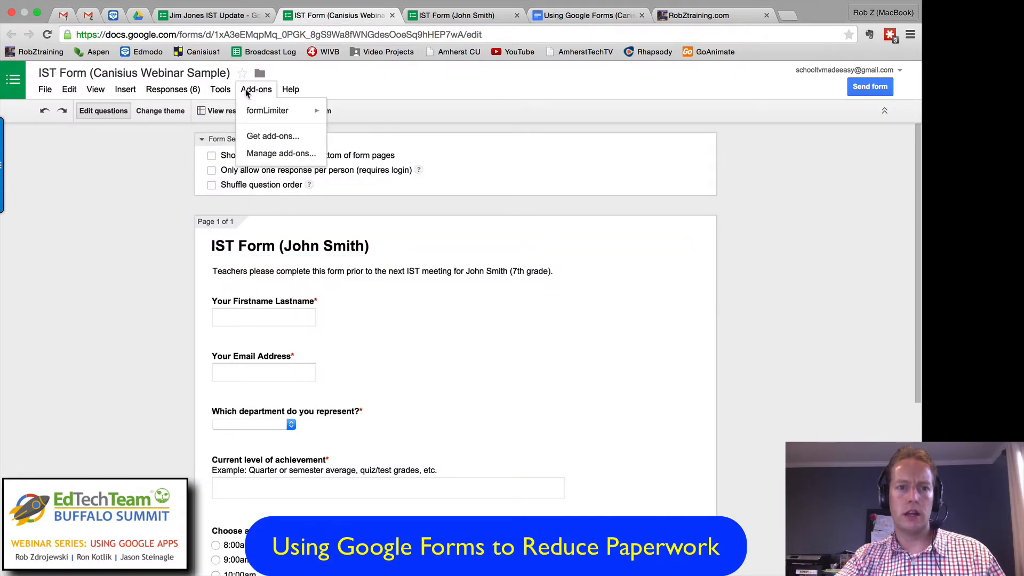
pyautogui.click(273, 136)
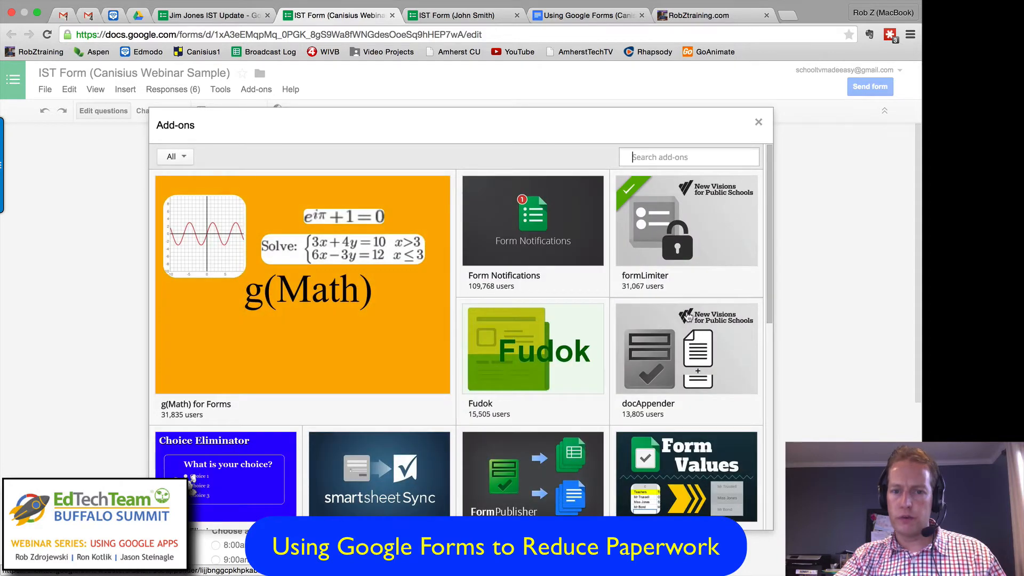
pyautogui.click(536, 224)
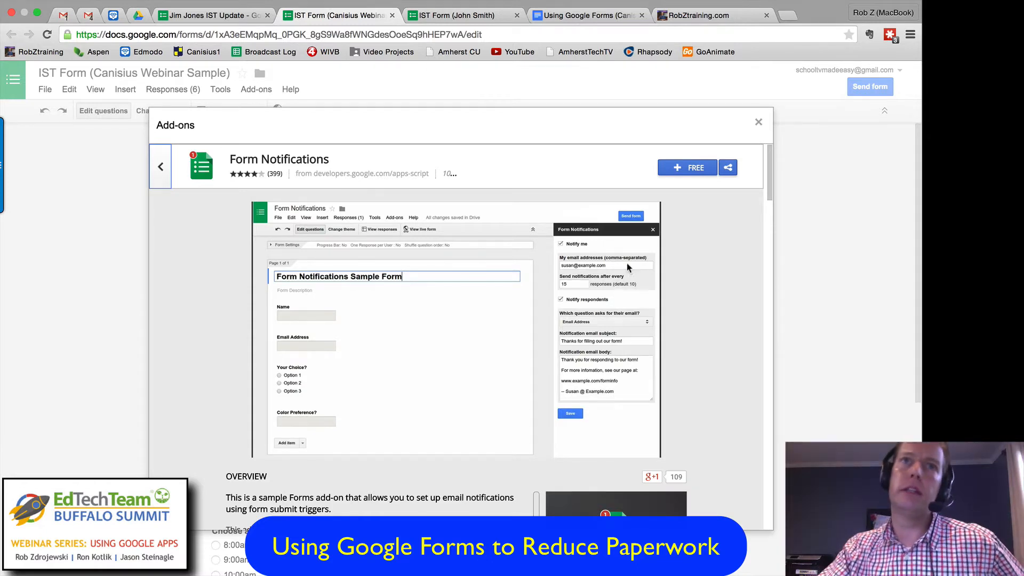
pyautogui.click(693, 167)
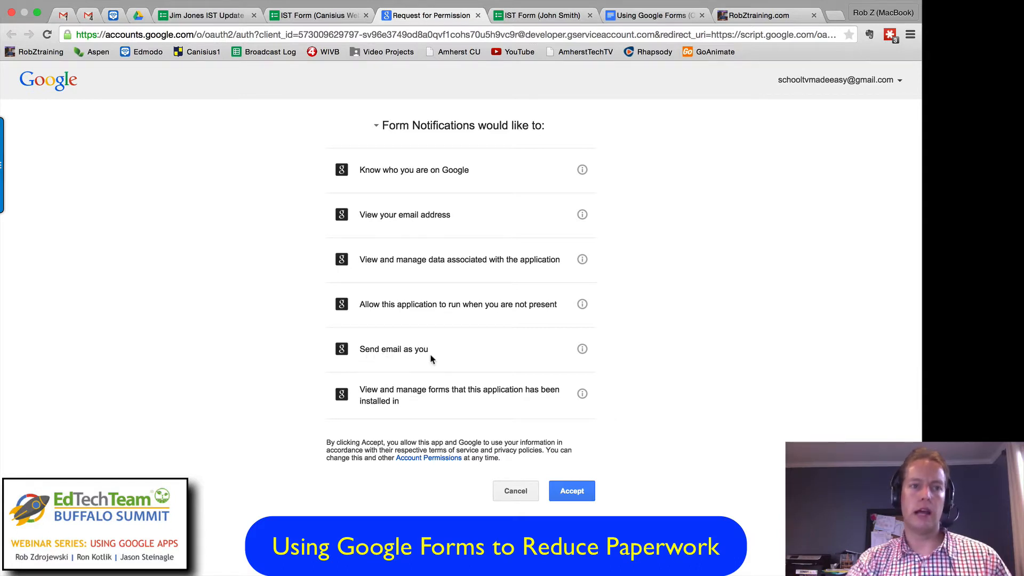
pyautogui.click(569, 489)
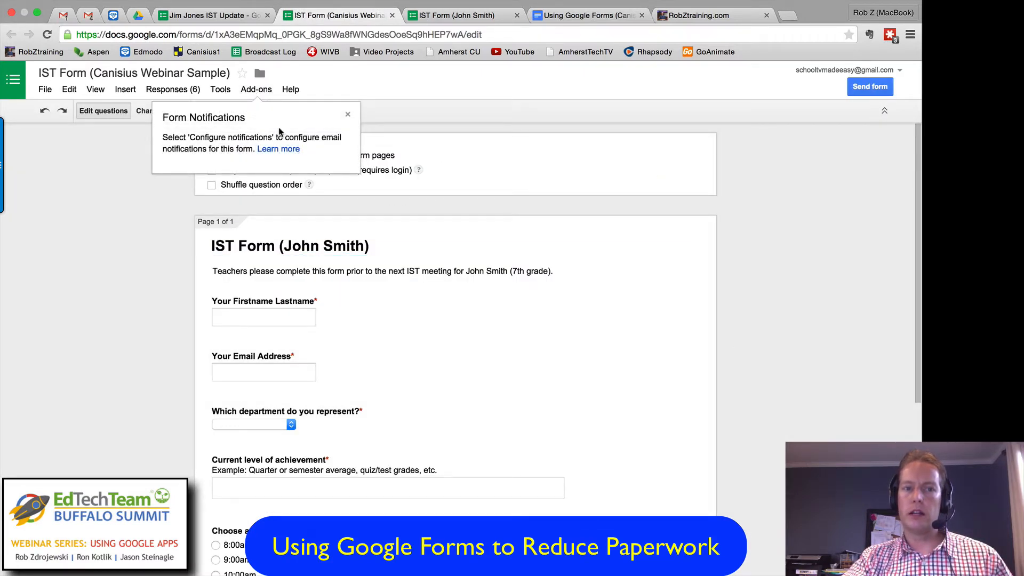
pyautogui.click(348, 114)
# Step: Open the Form Notifications configuration, turn on Notify me, and set notifications to go out after every 200 responses
pyautogui.click(258, 90)
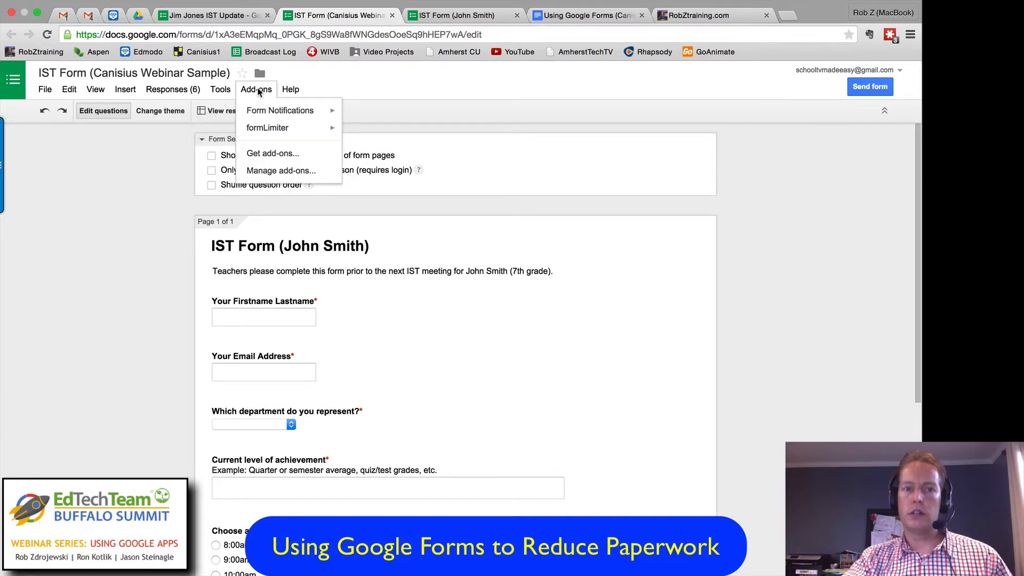
pyautogui.moveTo(274, 113)
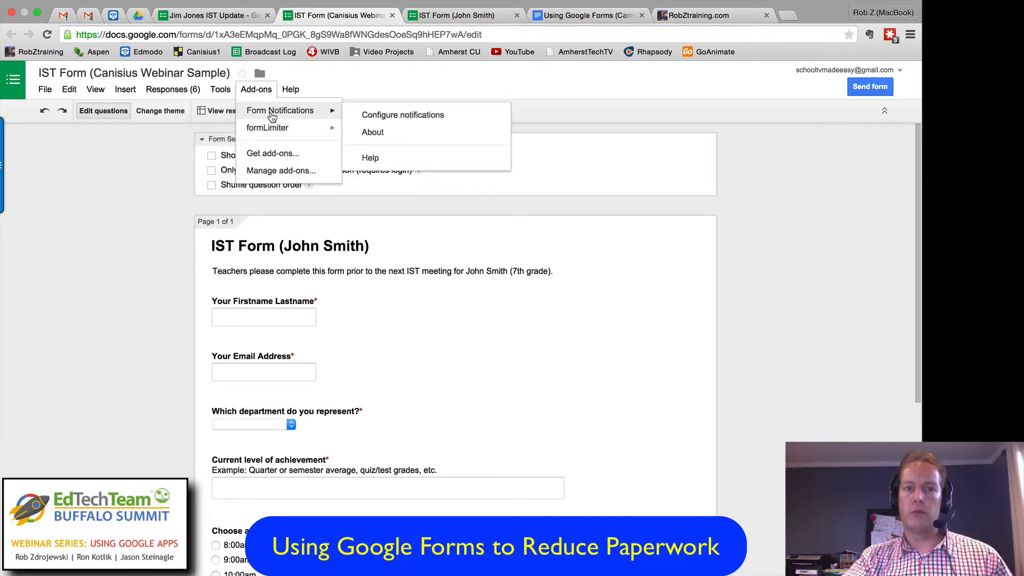
pyautogui.click(363, 116)
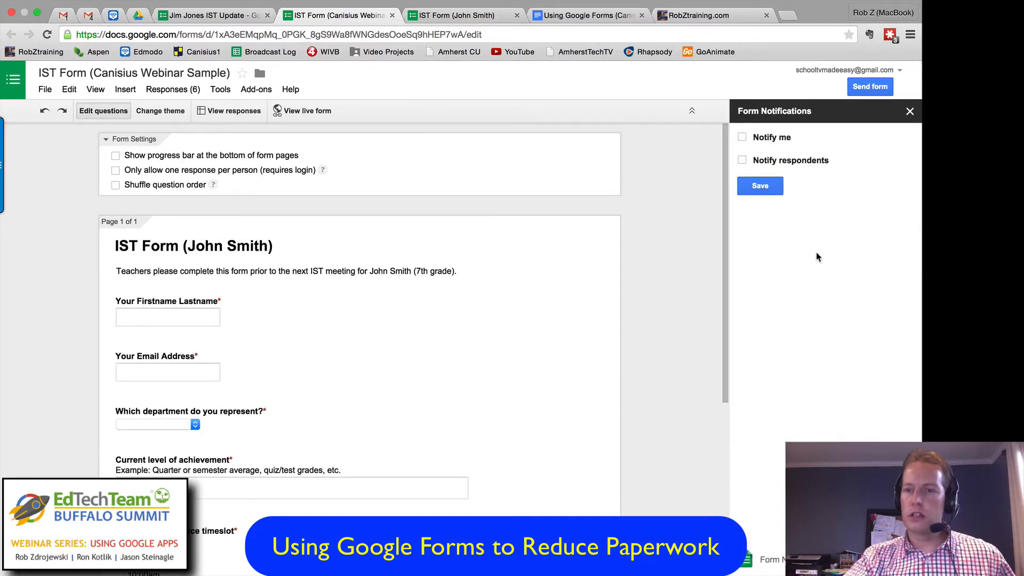
pyautogui.click(742, 137)
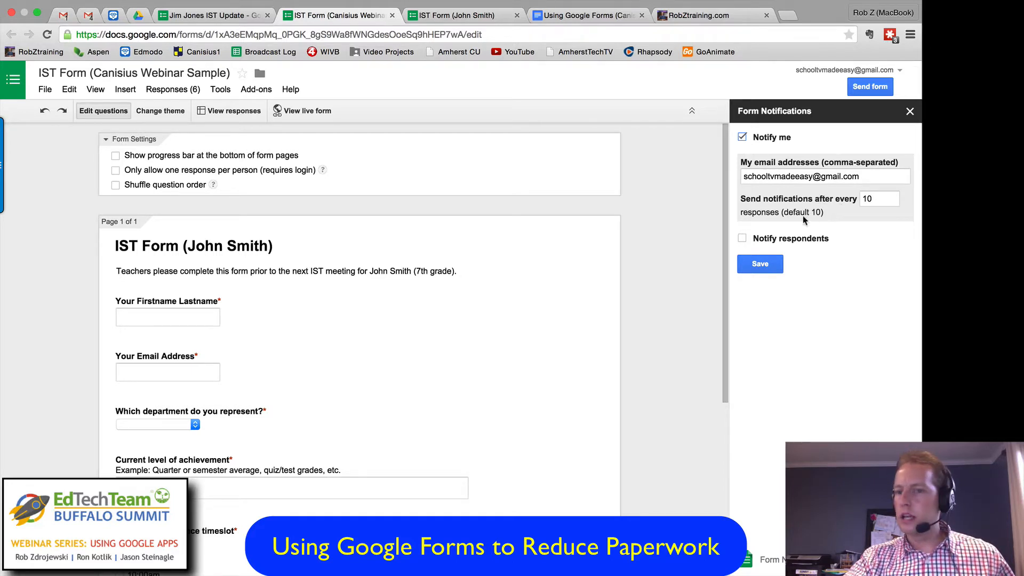
pyautogui.doubleClick(870, 199)
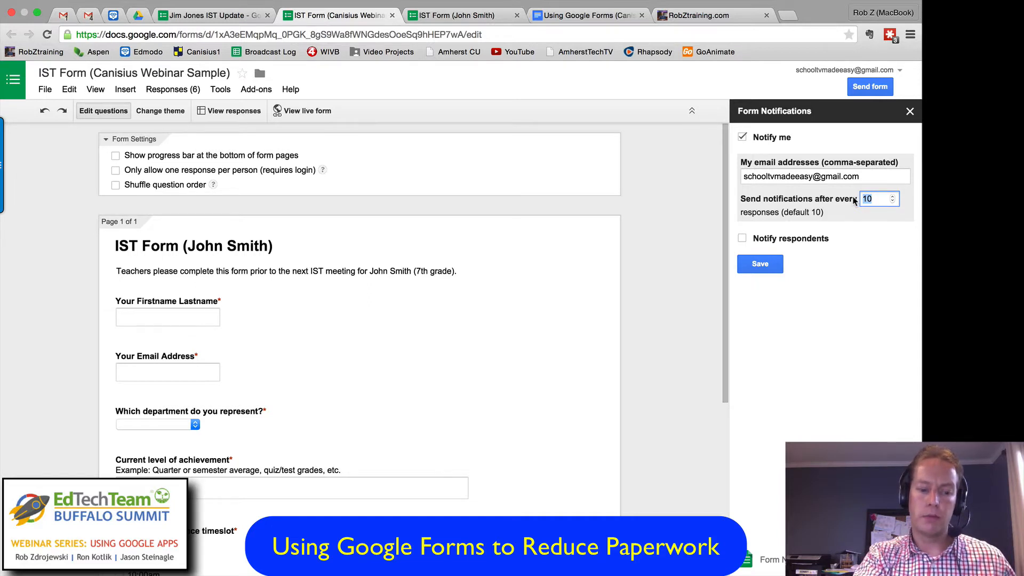
pyautogui.write('1')
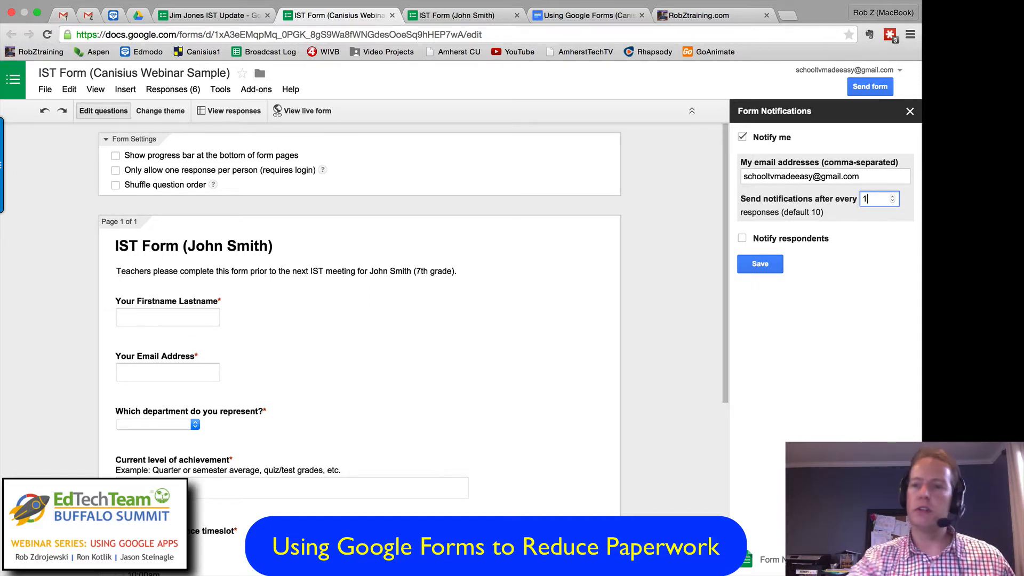
pyautogui.doubleClick(864, 198)
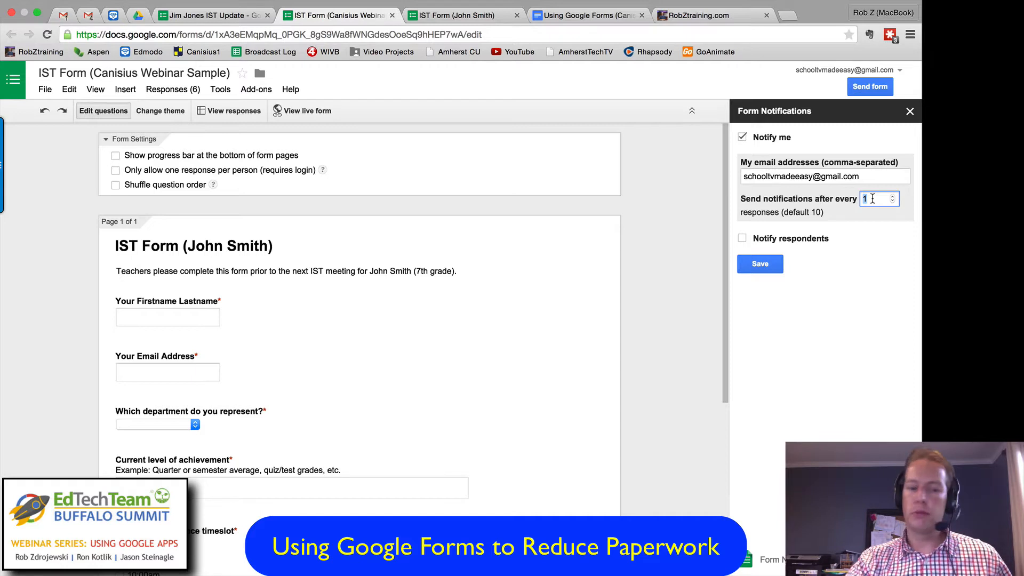
pyautogui.write('20')
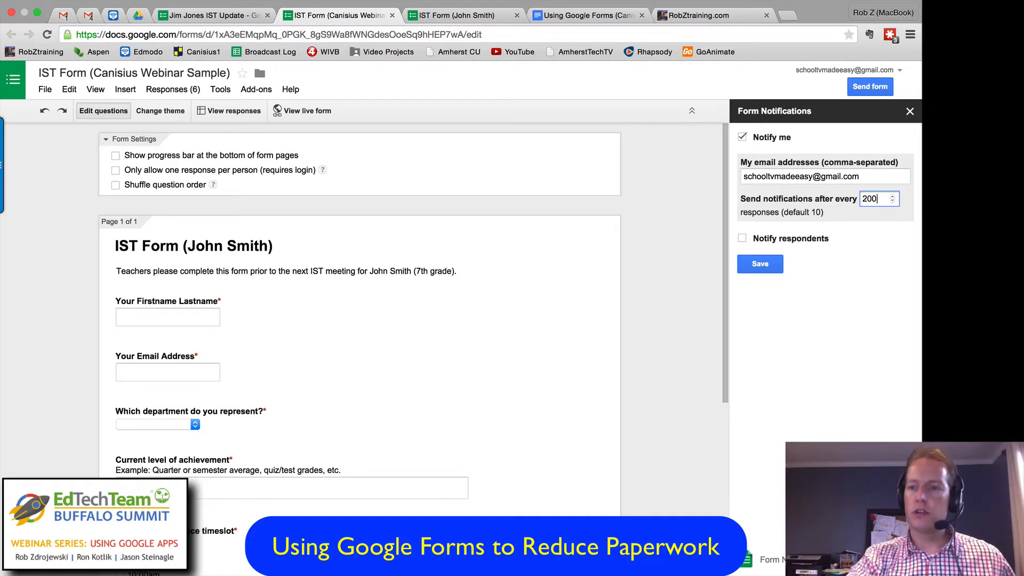
pyautogui.click(893, 201)
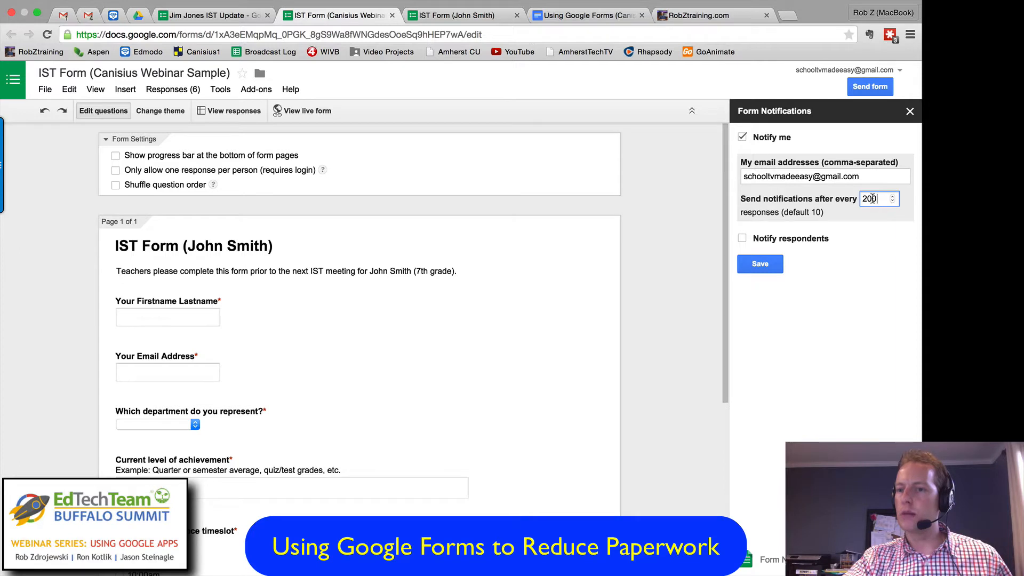
# Step: Turn on Notify respondents with Your Email Address as the email question, and close Form Notifications without saving
pyautogui.click(743, 239)
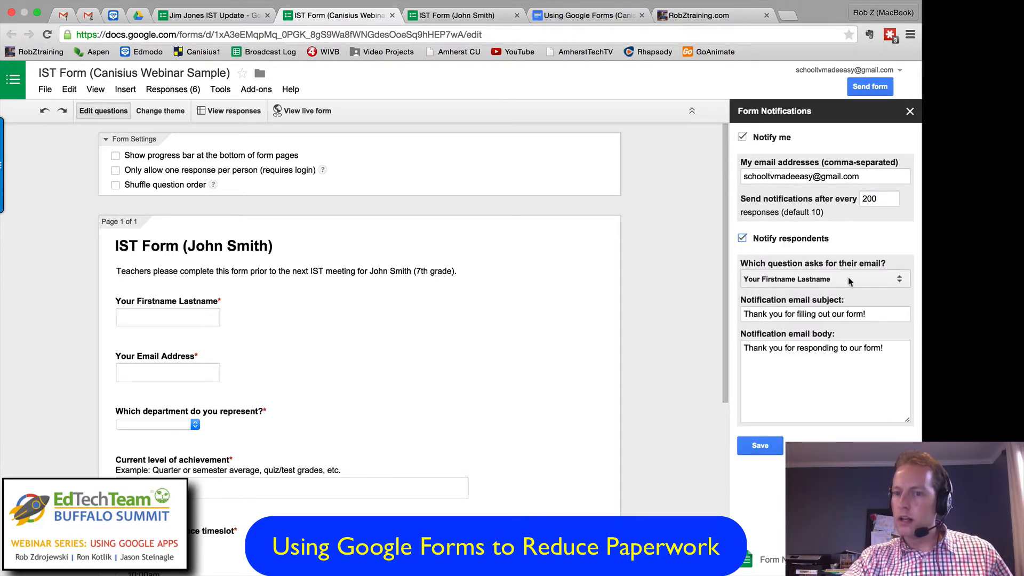
pyautogui.click(808, 280)
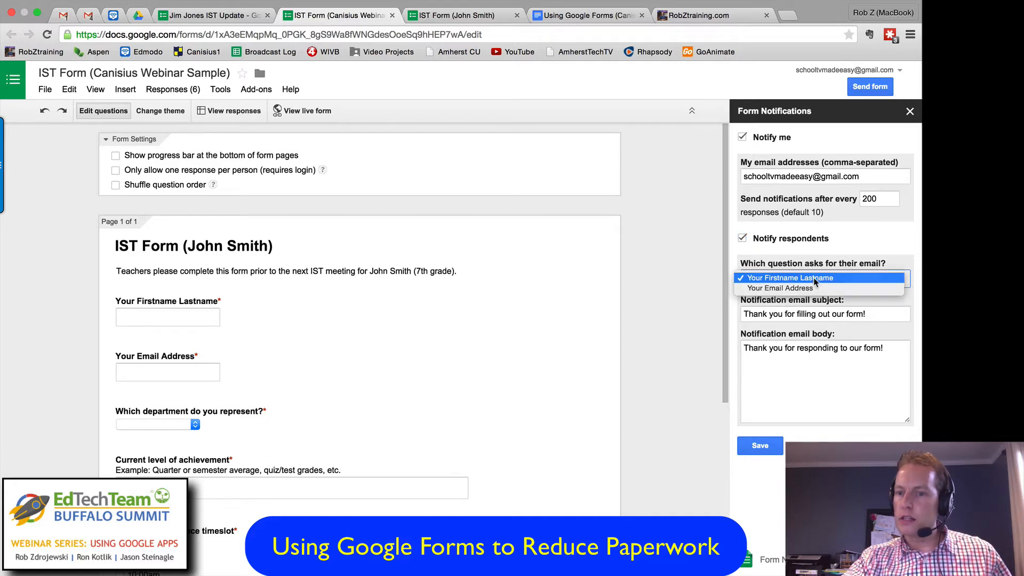
pyautogui.click(806, 288)
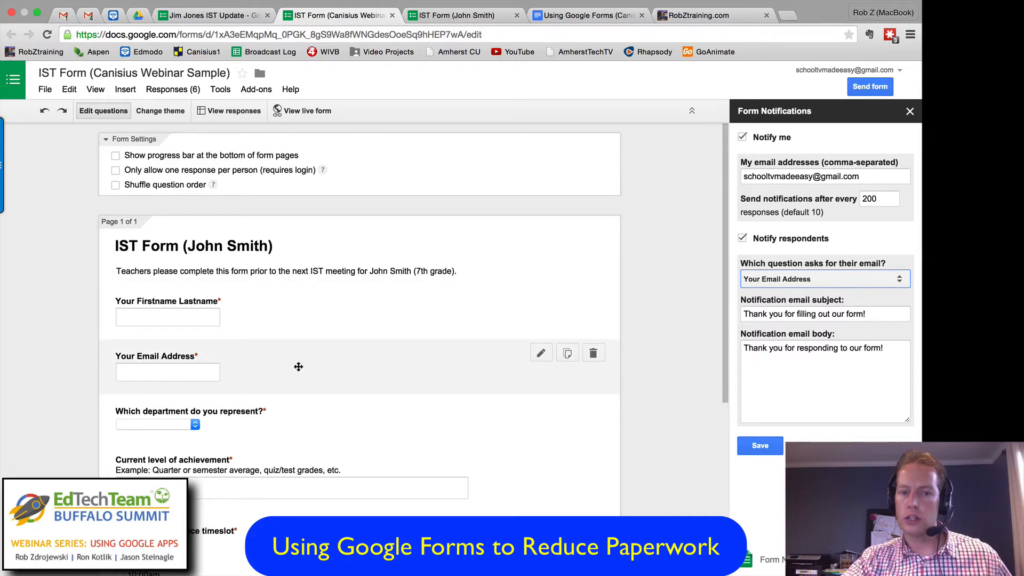
pyautogui.click(795, 278)
pyautogui.click(791, 279)
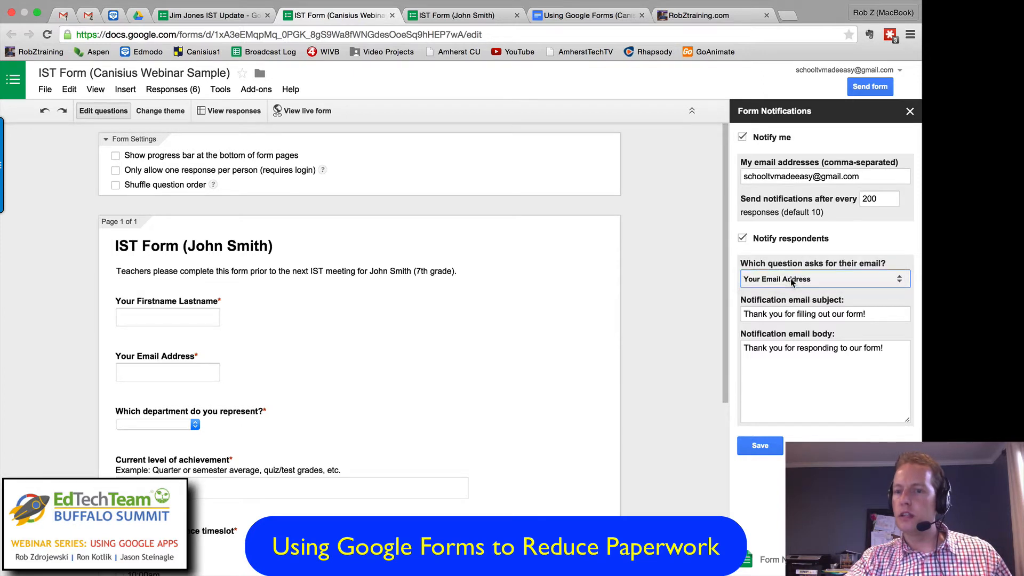
pyautogui.click(798, 315)
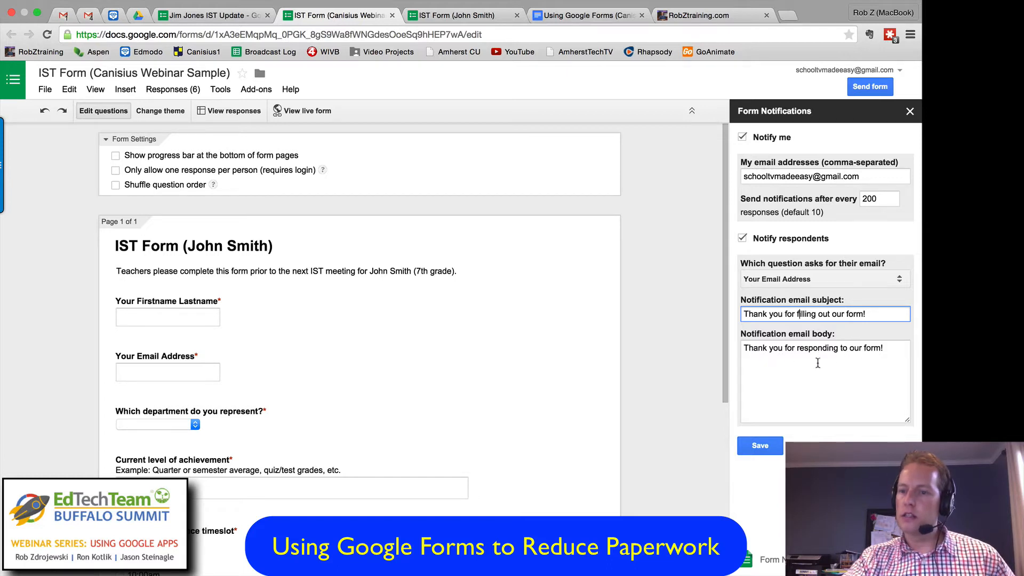
pyautogui.click(884, 360)
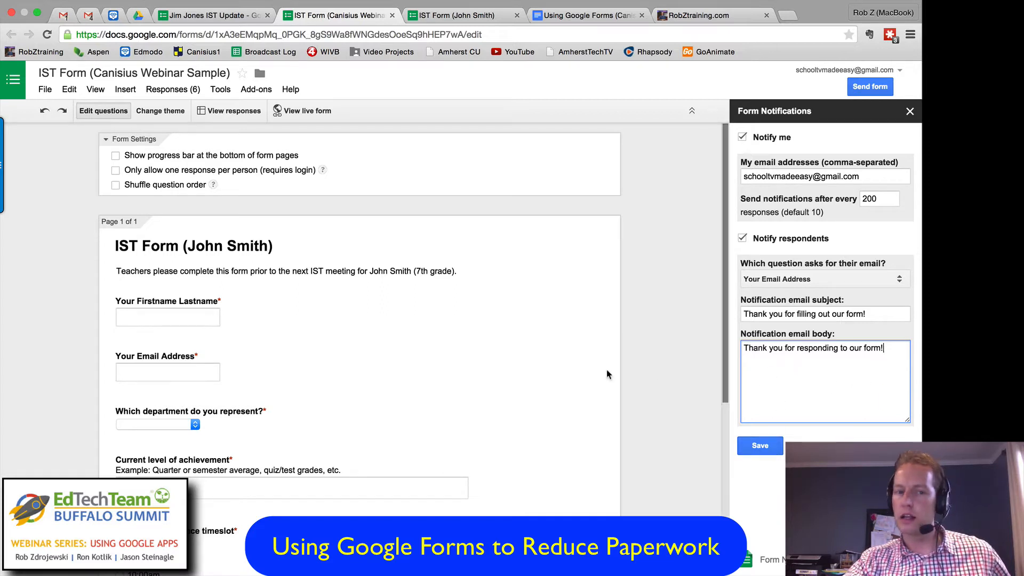
pyautogui.click(909, 111)
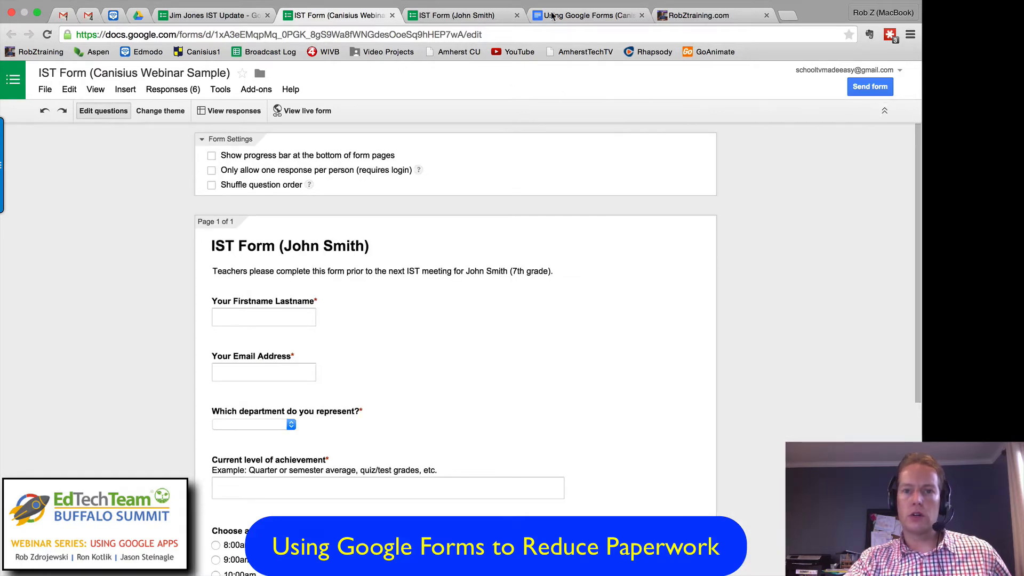
# Step: Check the Choice Limiter entry in the outline document and return to the IST form editor
pyautogui.click(509, 15)
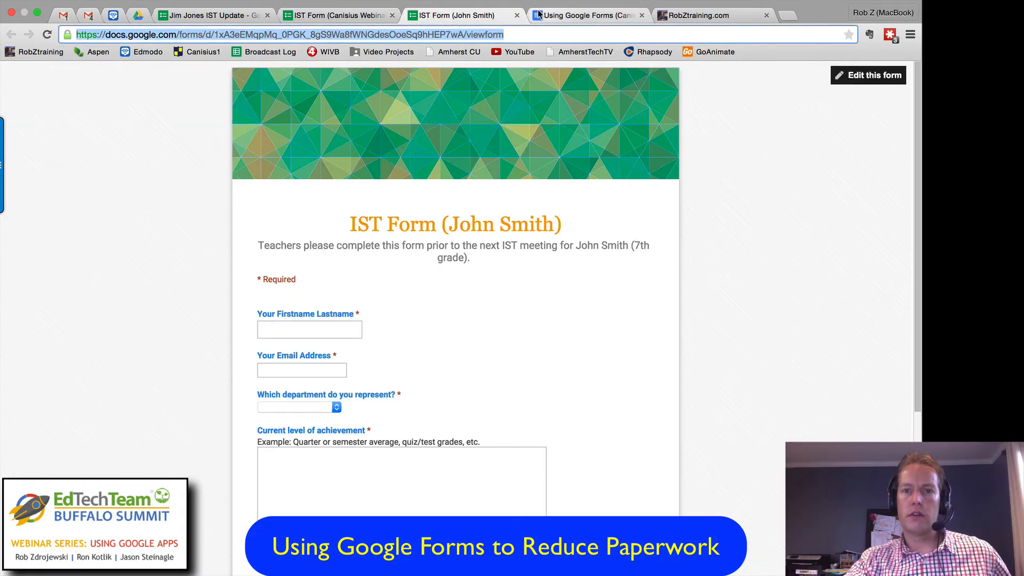
pyautogui.click(584, 15)
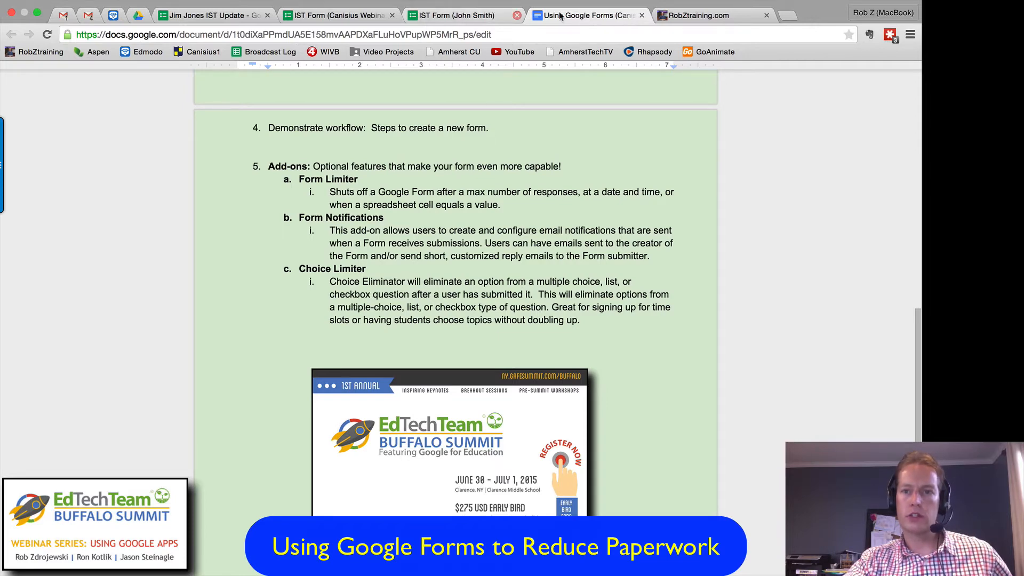
pyautogui.click(353, 17)
# Step: Find and install the free Choice Eliminator add-on, accept its requested permissions, and dismiss its introductory tip
pyautogui.click(256, 89)
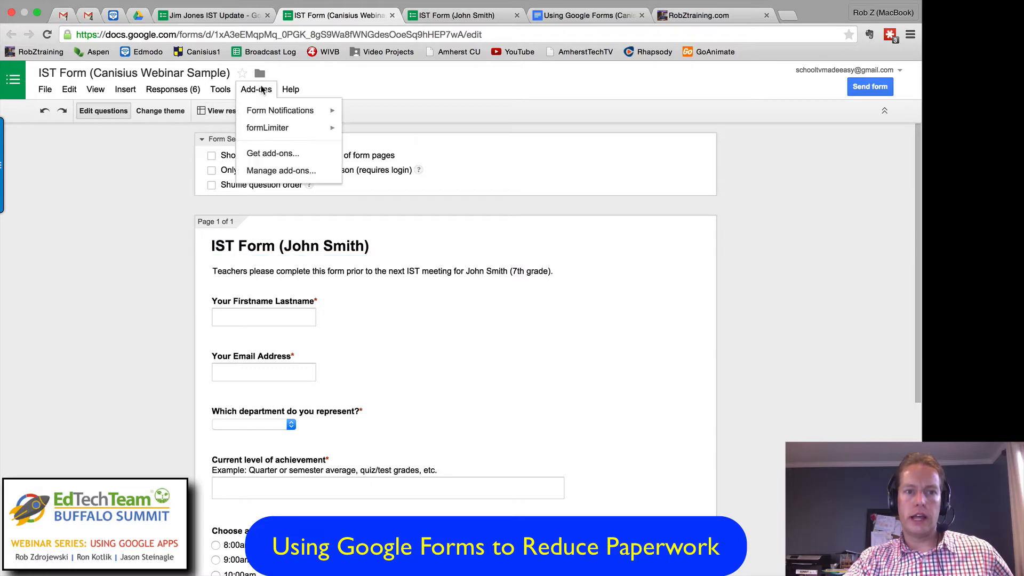
pyautogui.click(283, 154)
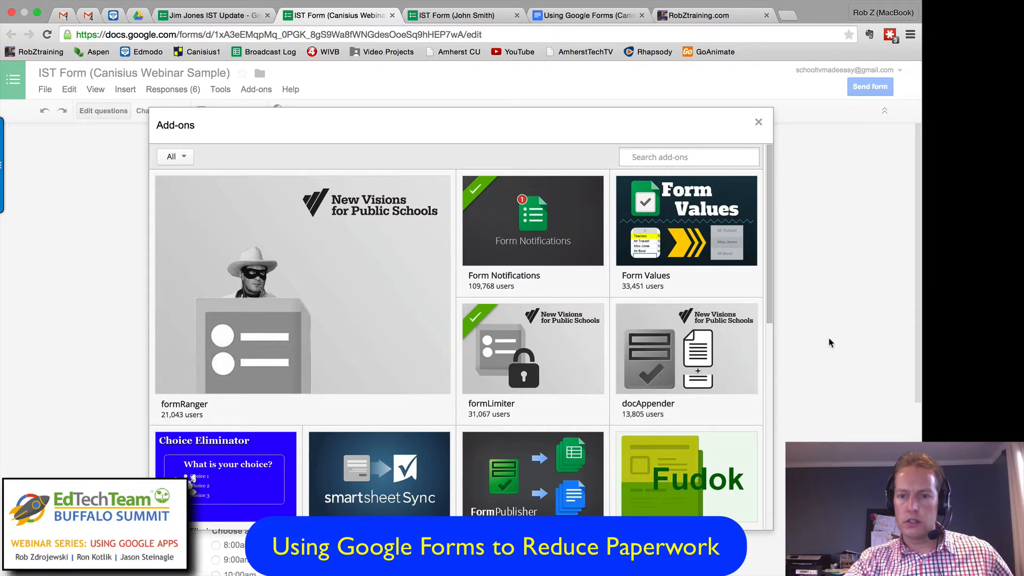
pyautogui.scroll(-2, 769, 302)
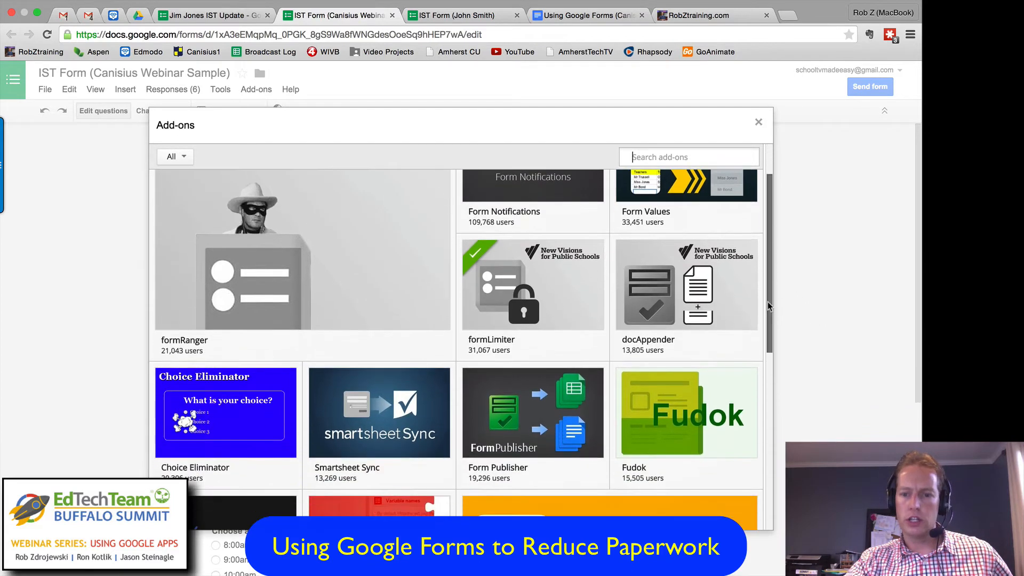
pyautogui.scroll(-5, 767, 302)
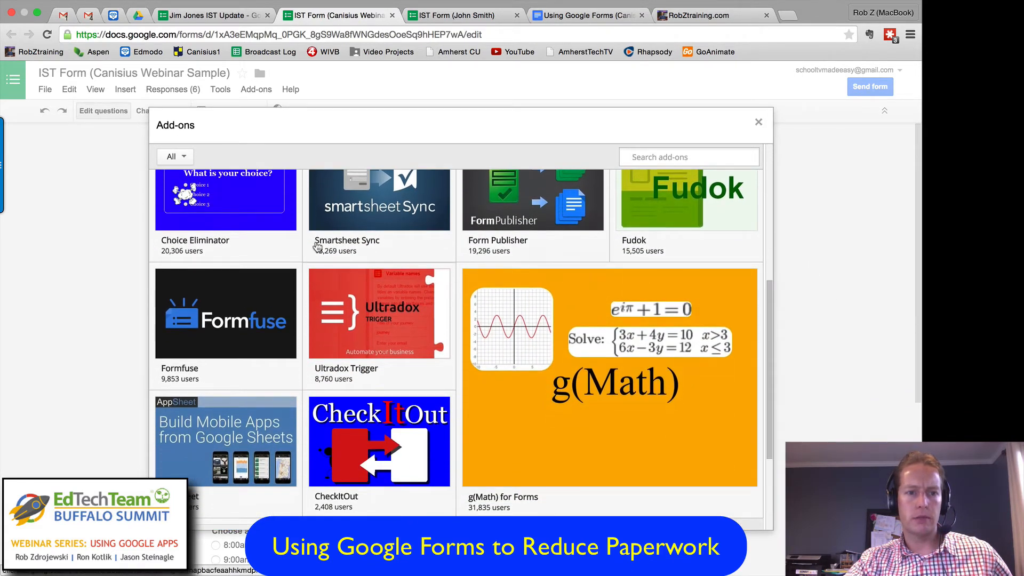
pyautogui.moveTo(218, 212)
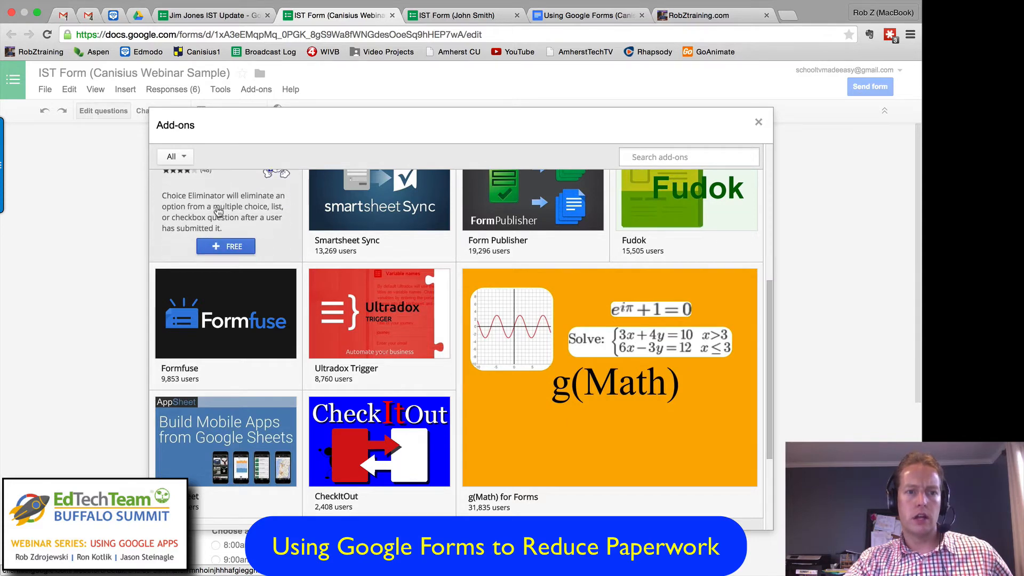
pyautogui.click(227, 246)
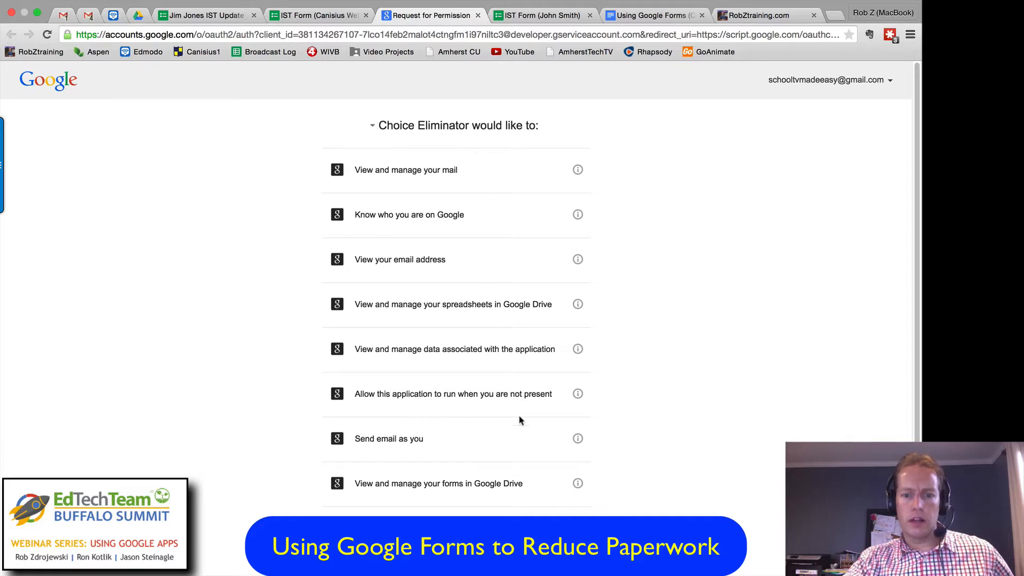
pyautogui.scroll(-2, 520, 420)
pyautogui.click(569, 543)
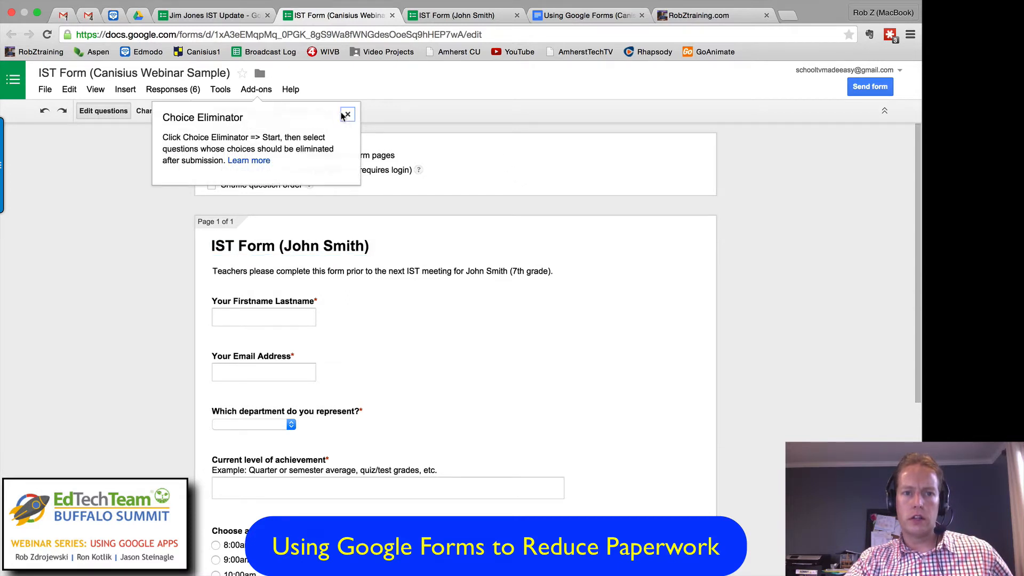
pyautogui.click(347, 115)
# Step: Start the Choice Eliminator add-on and turn on Eliminate choices for the "Choose a conference timeslot" question
pyautogui.click(256, 90)
pyautogui.moveTo(290, 110)
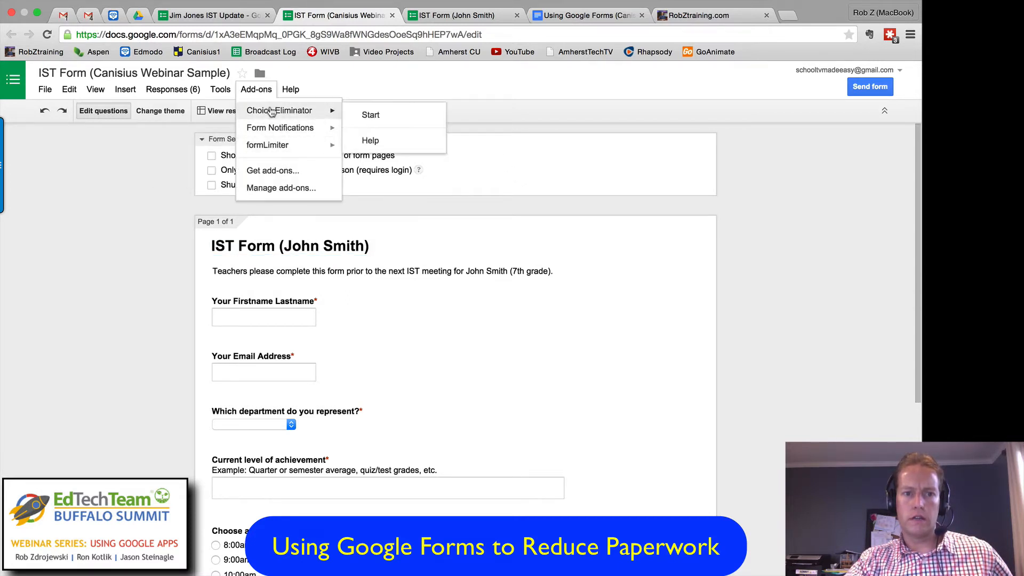
pyautogui.click(380, 113)
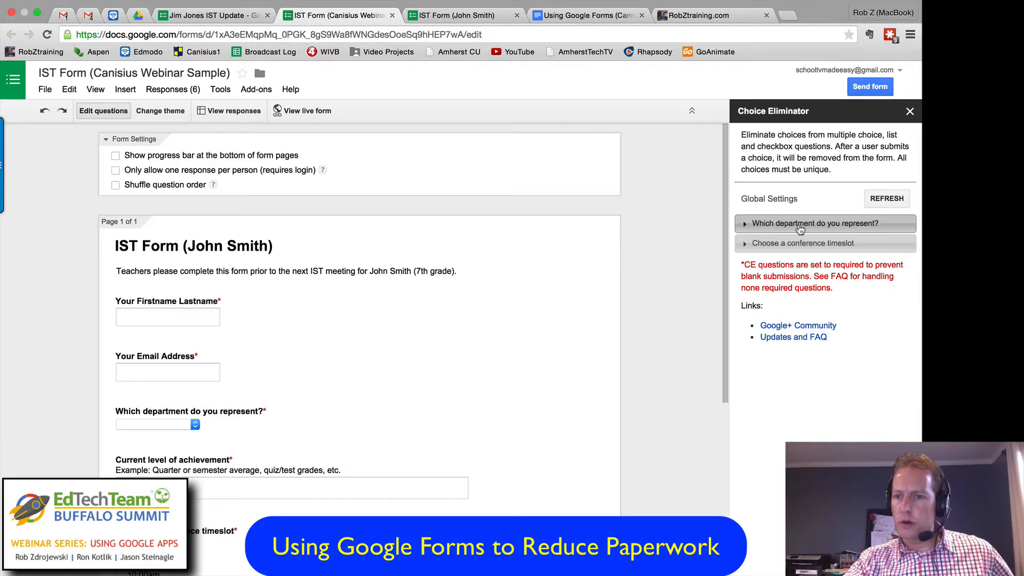
pyautogui.click(805, 244)
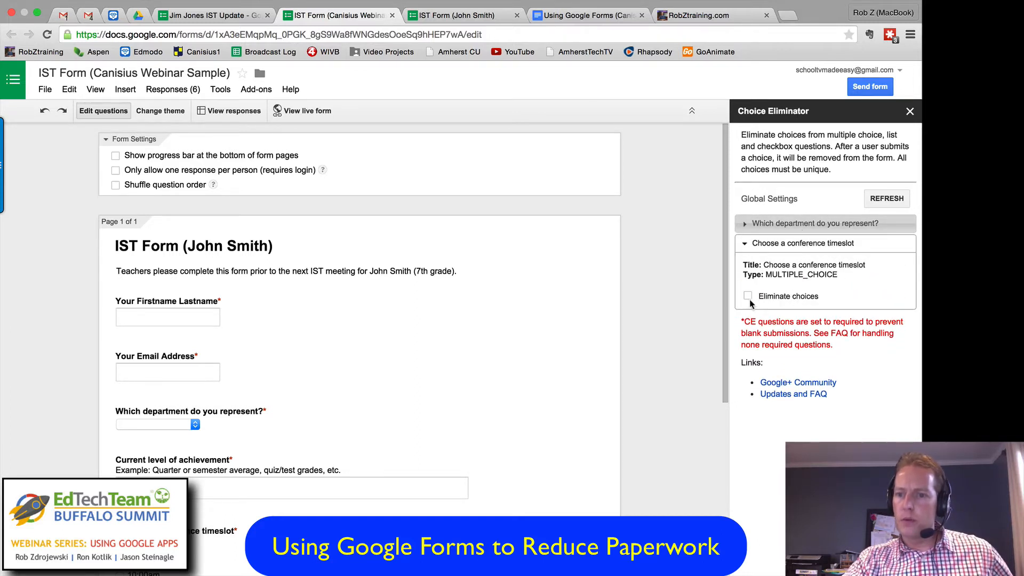
pyautogui.click(748, 297)
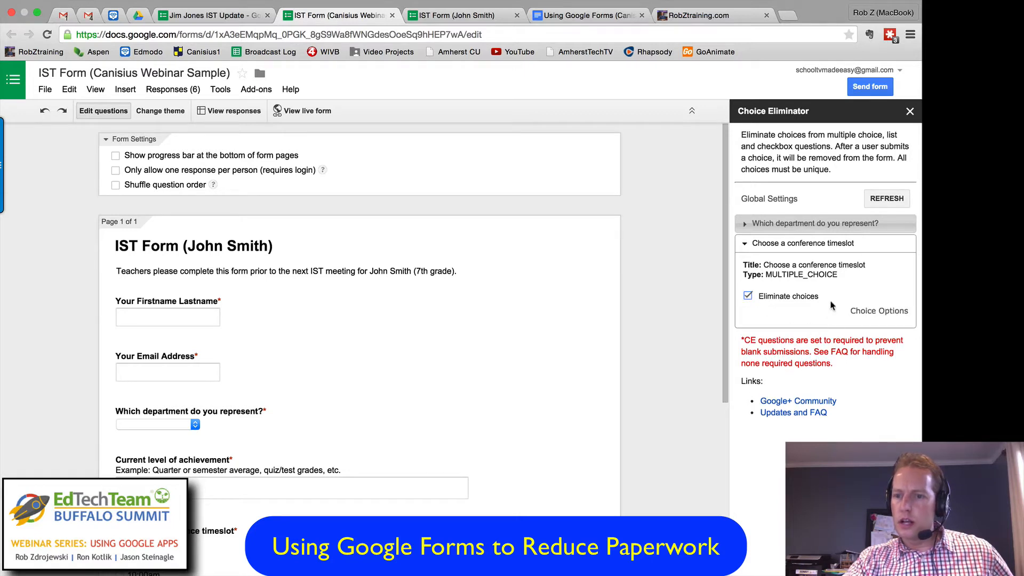
pyautogui.scroll(-3, 196, 479)
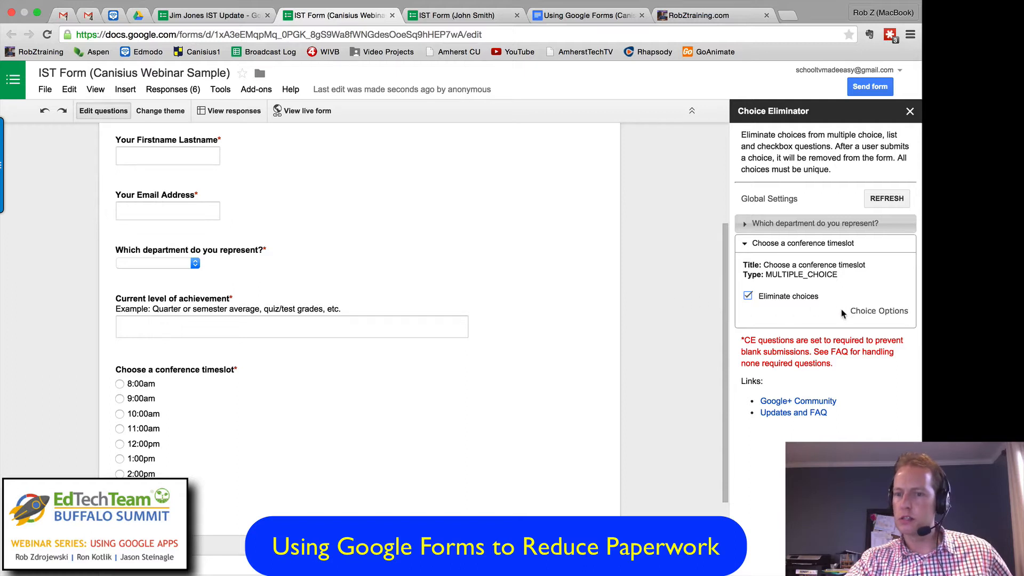
# Step: Turn on Eliminate choices for the "Which department do you represent?" question and close Choice Eliminator
pyautogui.click(749, 226)
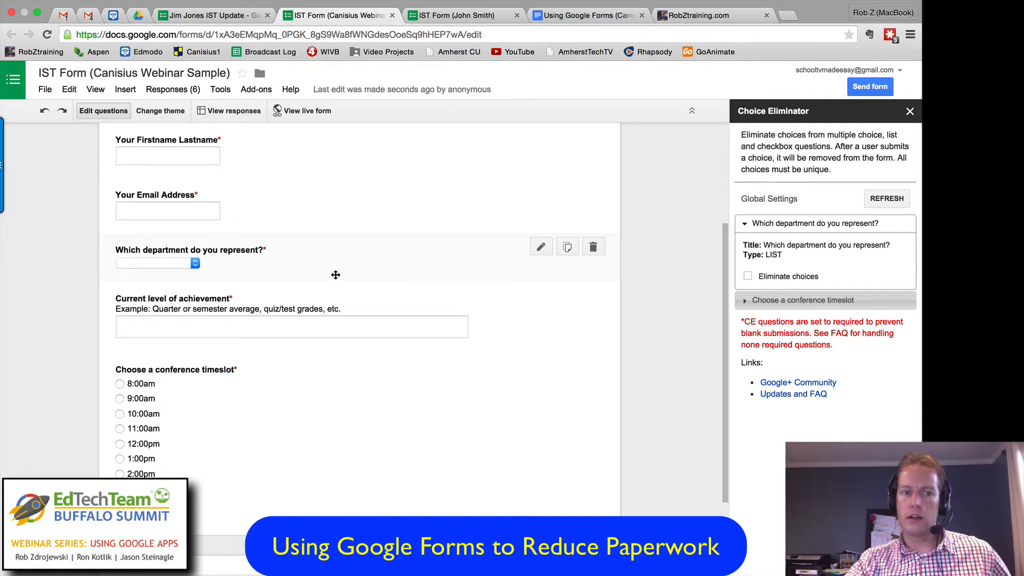
pyautogui.click(748, 276)
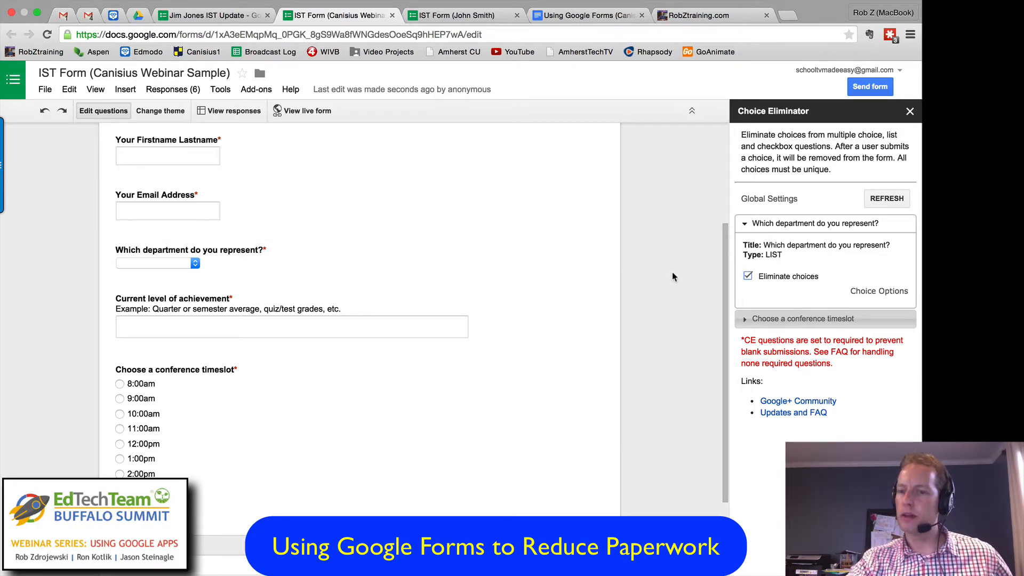
pyautogui.click(909, 111)
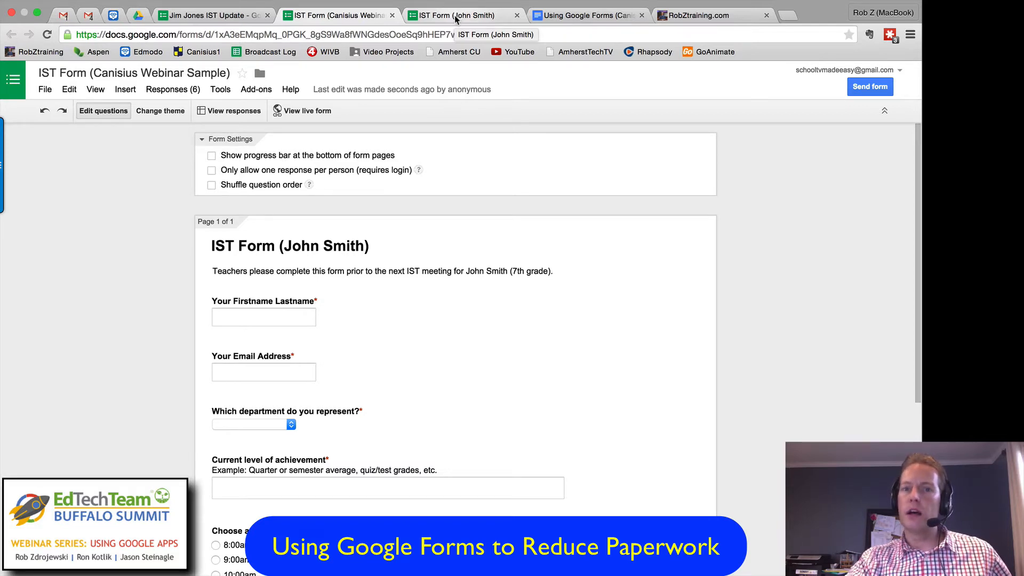
# Step: Switch to the Using Google Forms outline document and review its closing section with the Buffalo Summit details and links
pyautogui.click(581, 15)
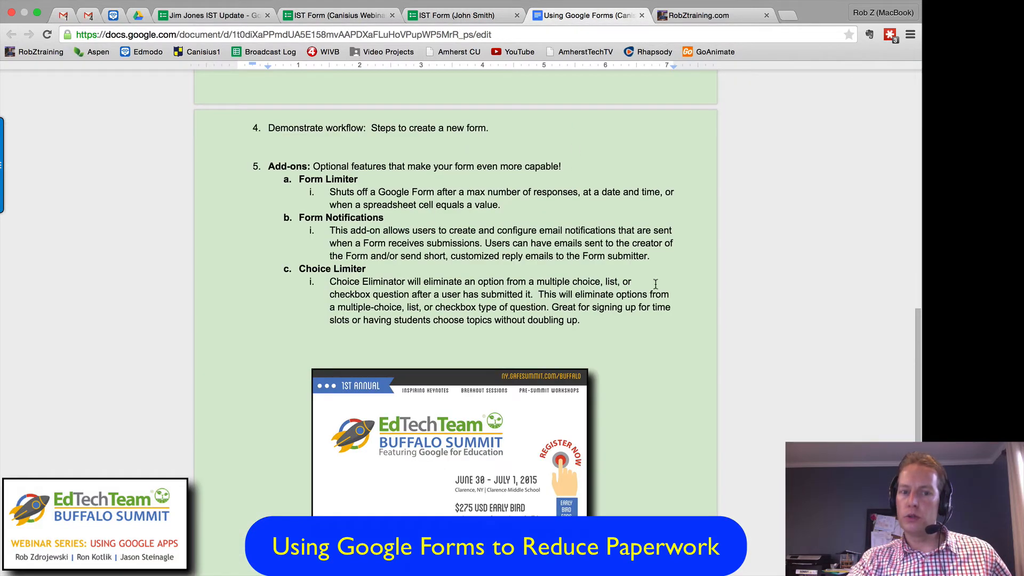
pyautogui.scroll(-3, 674, 285)
pyautogui.scroll(-1, 676, 272)
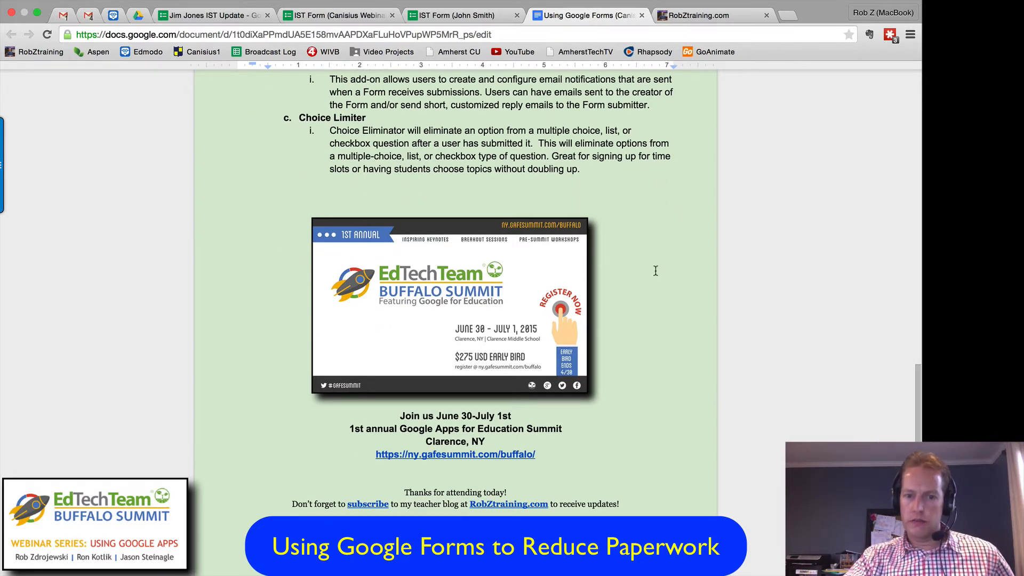
pyautogui.scroll(-1, 655, 267)
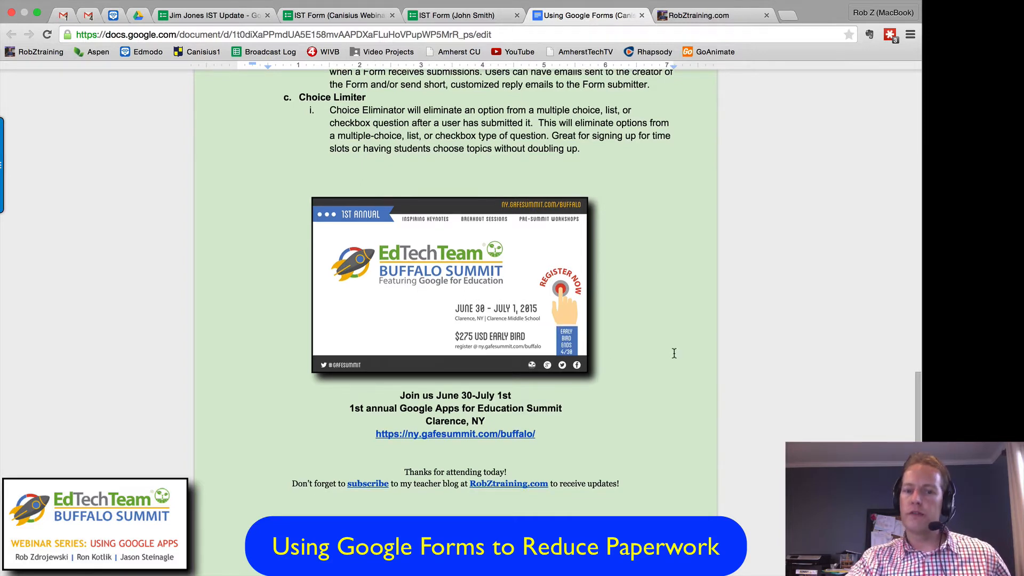
pyautogui.scroll(-1, 673, 356)
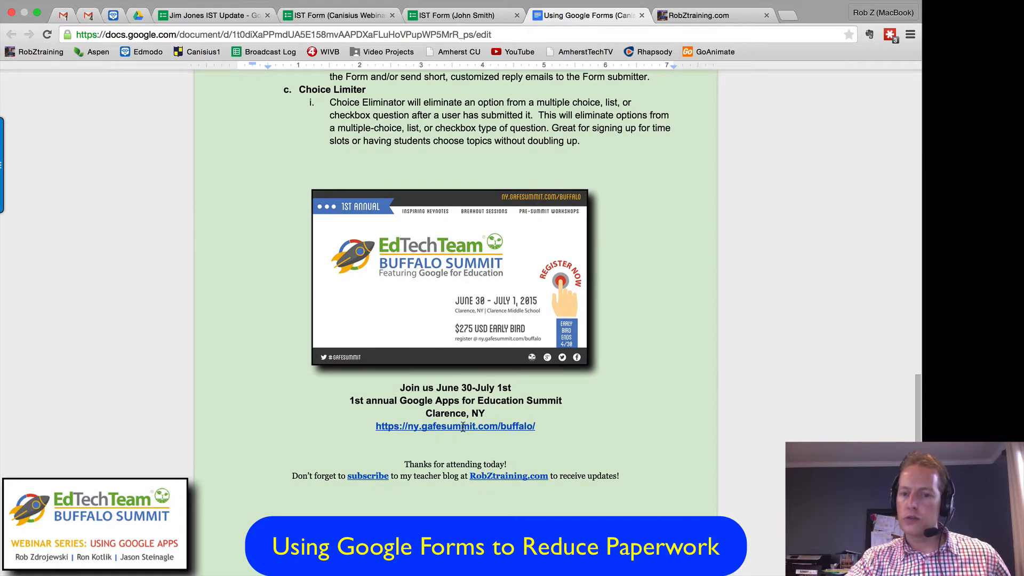
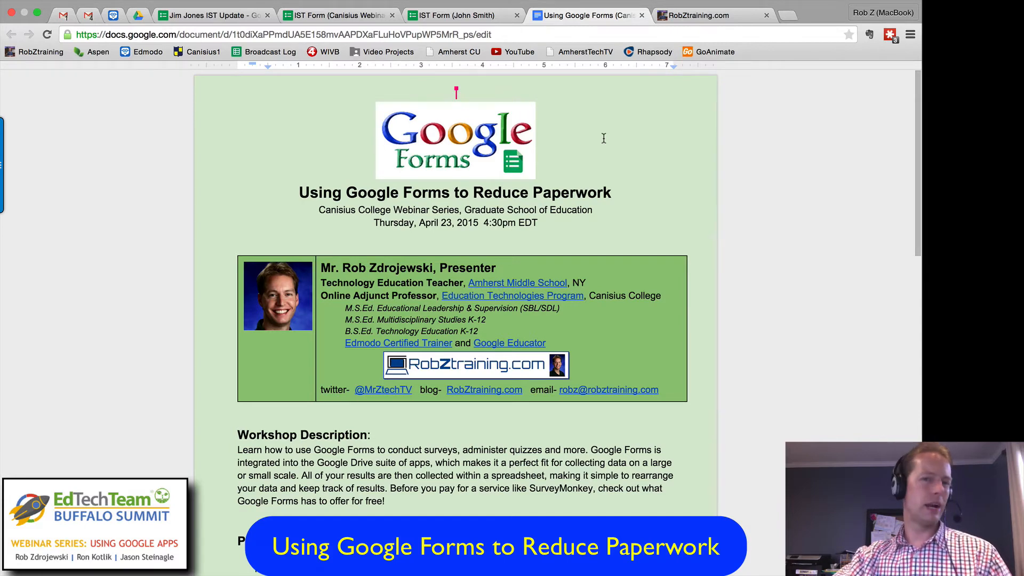
# Step: Return to the IST Form (Canisius Webinar Sample), open its responses spreadsheet, and look over the submitted entries
pyautogui.click(322, 17)
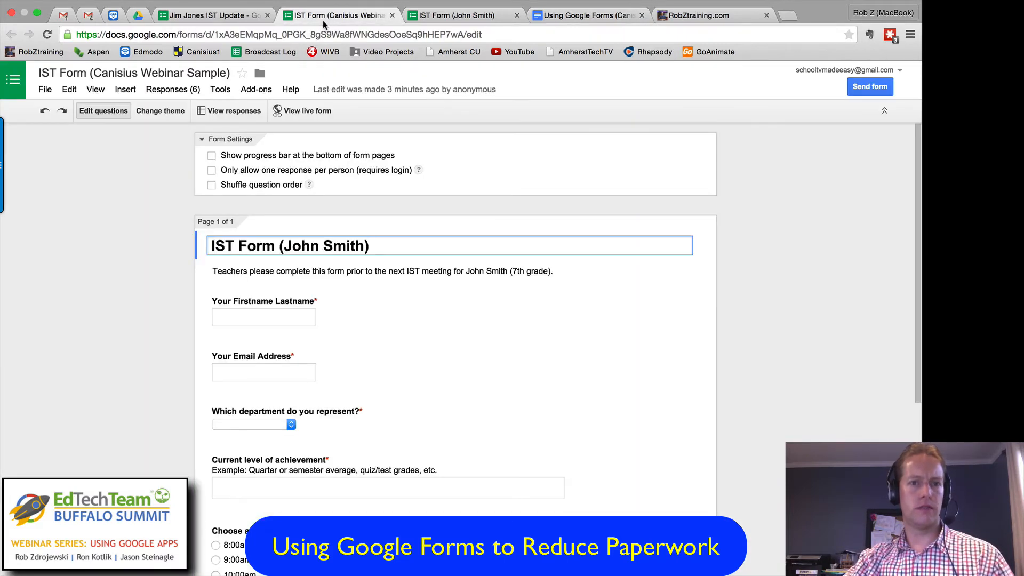
pyautogui.click(237, 113)
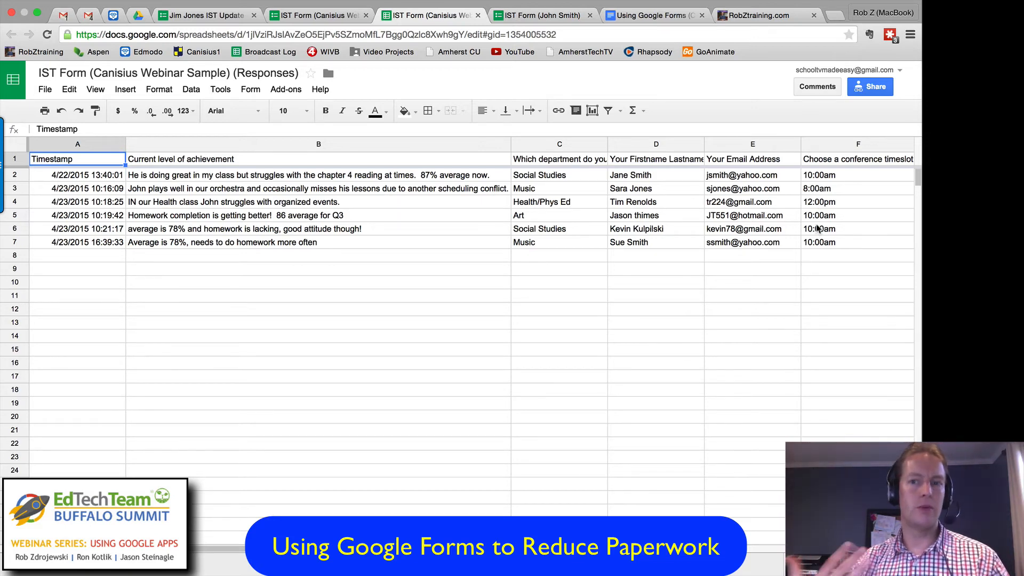
pyautogui.scroll(-3, 837, 232)
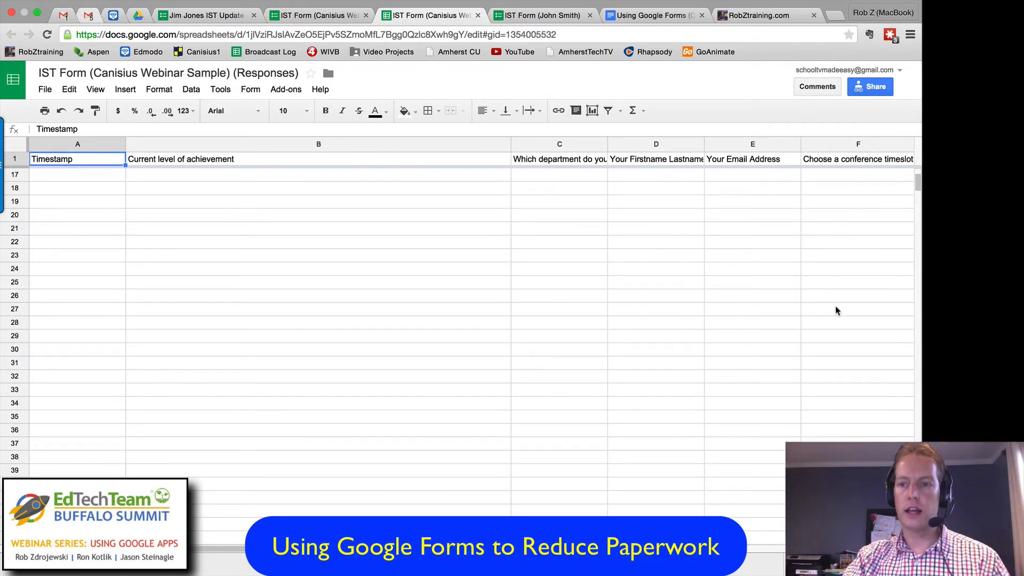
pyautogui.scroll(3, 848, 282)
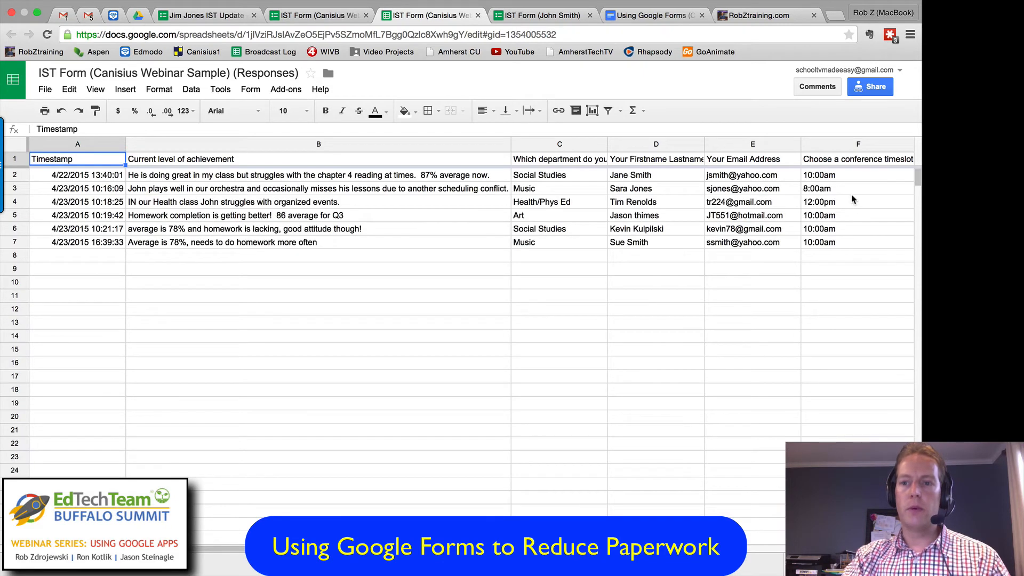
# Step: Turn on filtering for the response data and show only the entries with the 10:00am conference timeslot
pyautogui.click(607, 112)
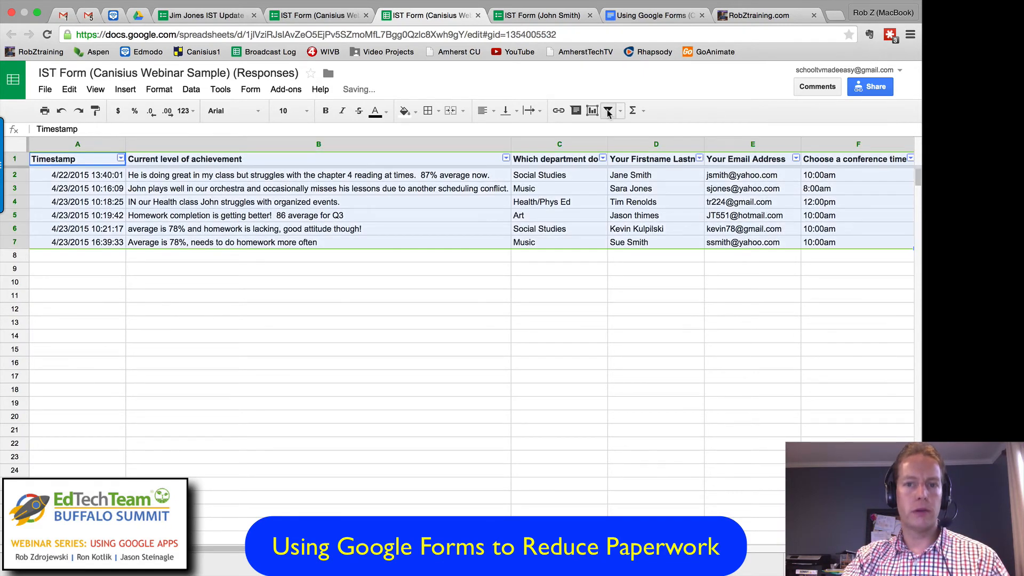
pyautogui.click(910, 159)
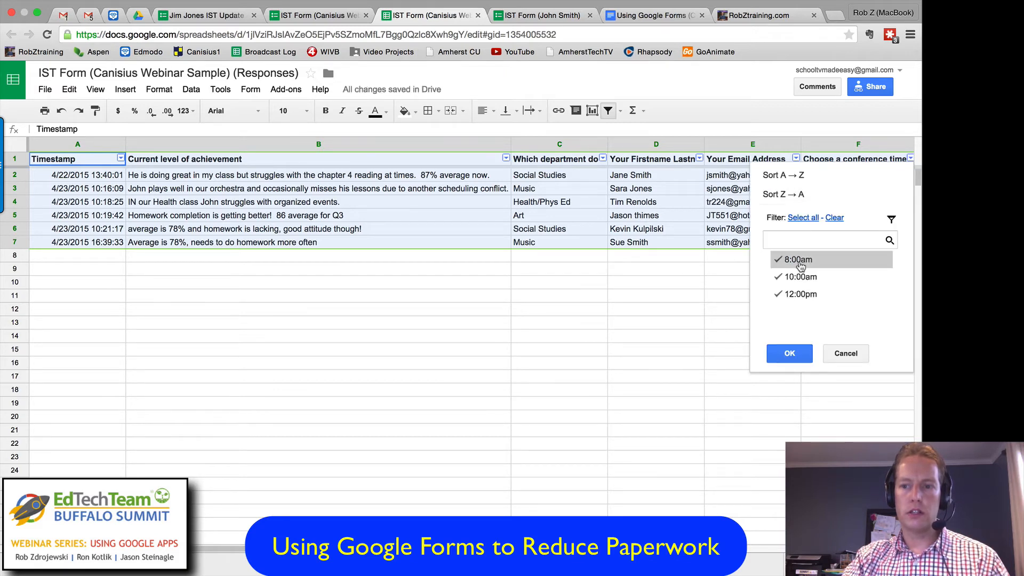
pyautogui.click(779, 261)
pyautogui.click(780, 294)
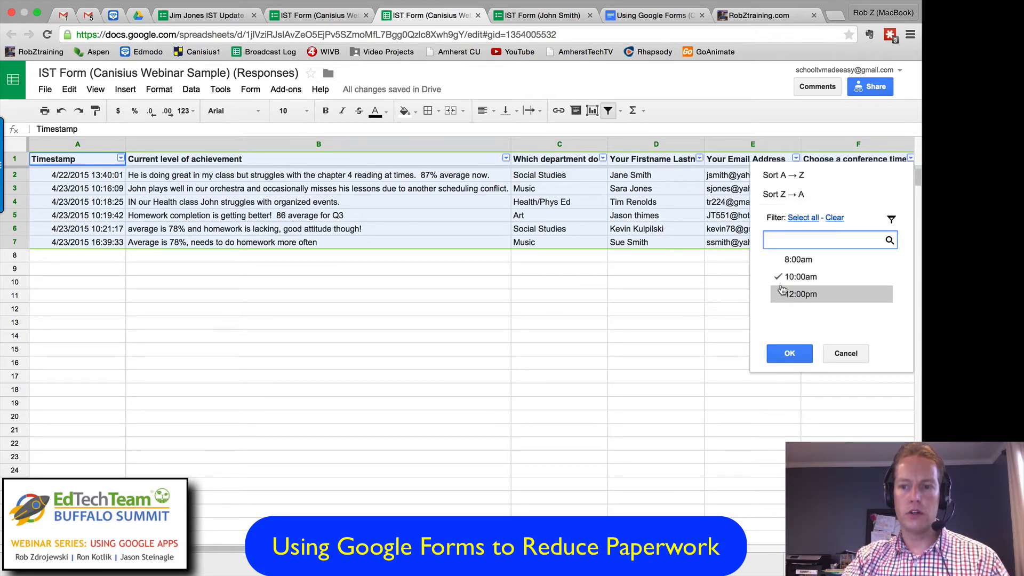
pyautogui.click(789, 354)
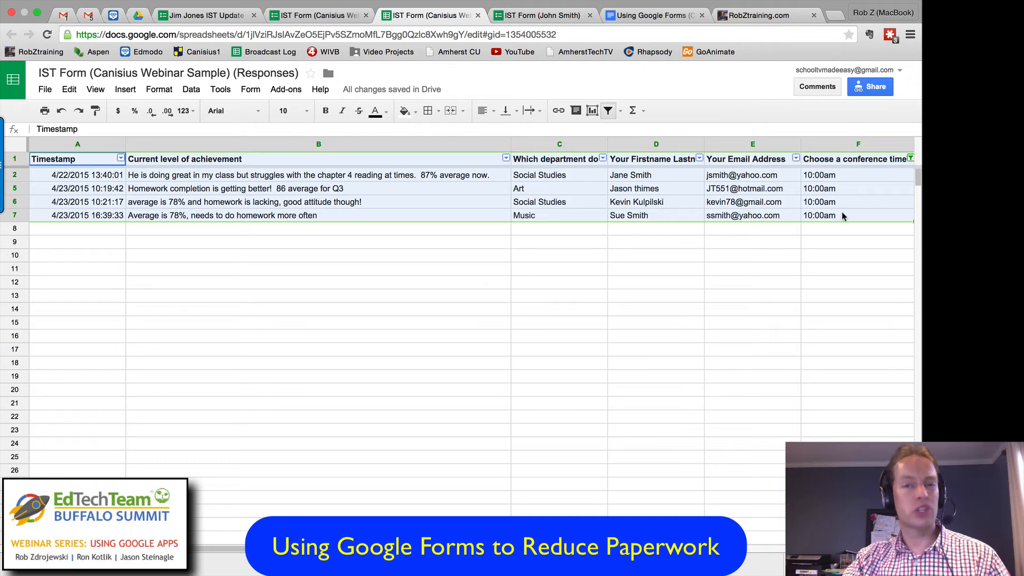
# Step: Filter the department column so that only Social Studies responses are shown, excluding Art and Music
pyautogui.click(603, 159)
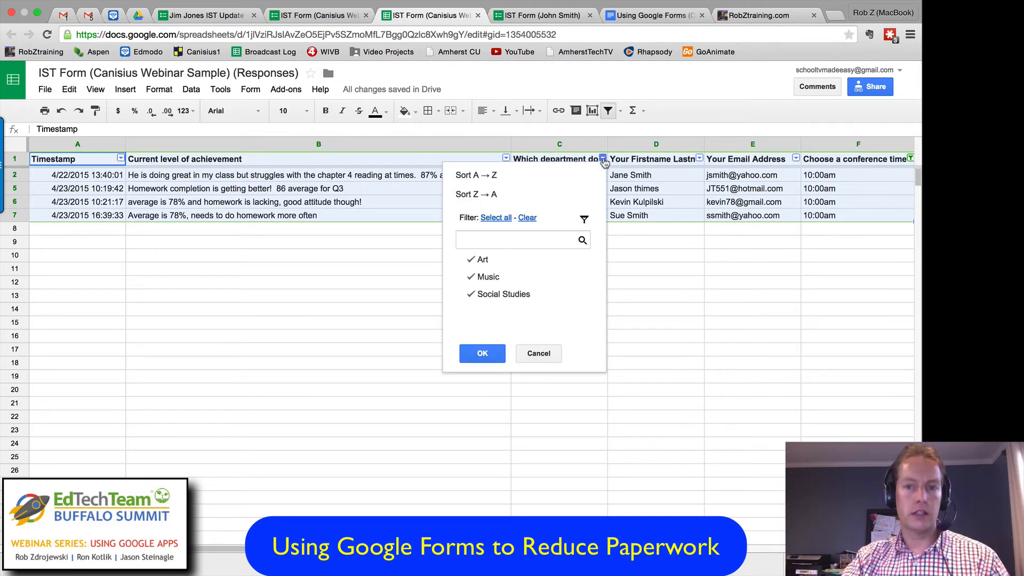
pyautogui.click(485, 260)
pyautogui.click(486, 277)
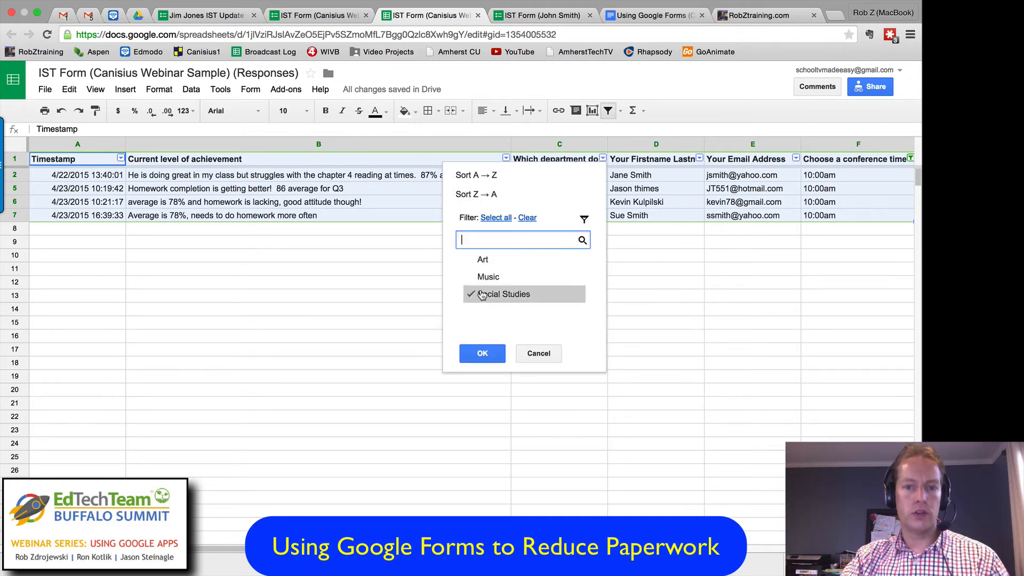
pyautogui.click(481, 353)
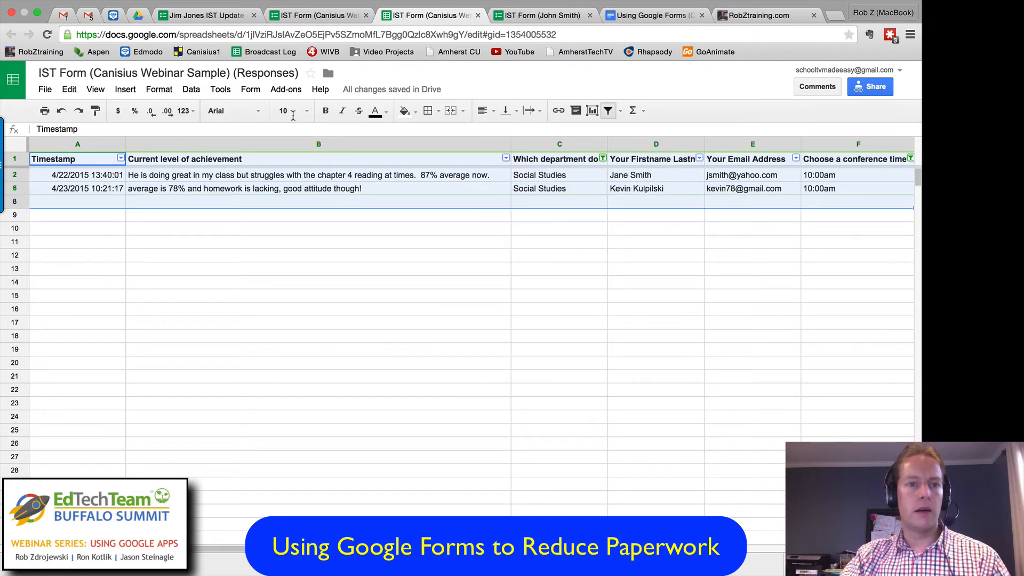
# Step: Show the form's summary of responses, examine the department and conference timeslot charts, and close the summary and responses spreadsheet
pyautogui.click(221, 91)
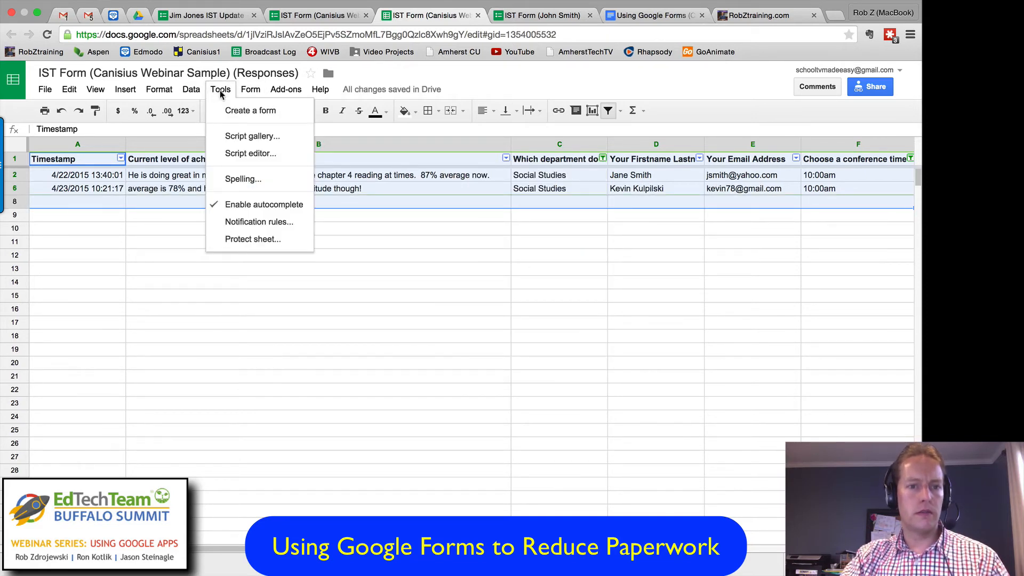
pyautogui.moveTo(250, 92)
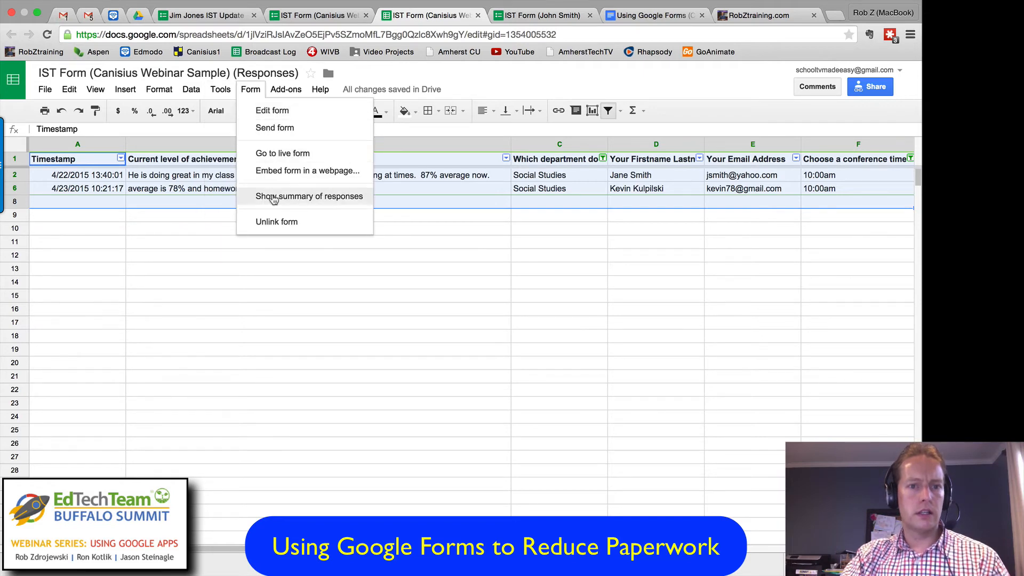
pyautogui.click(341, 196)
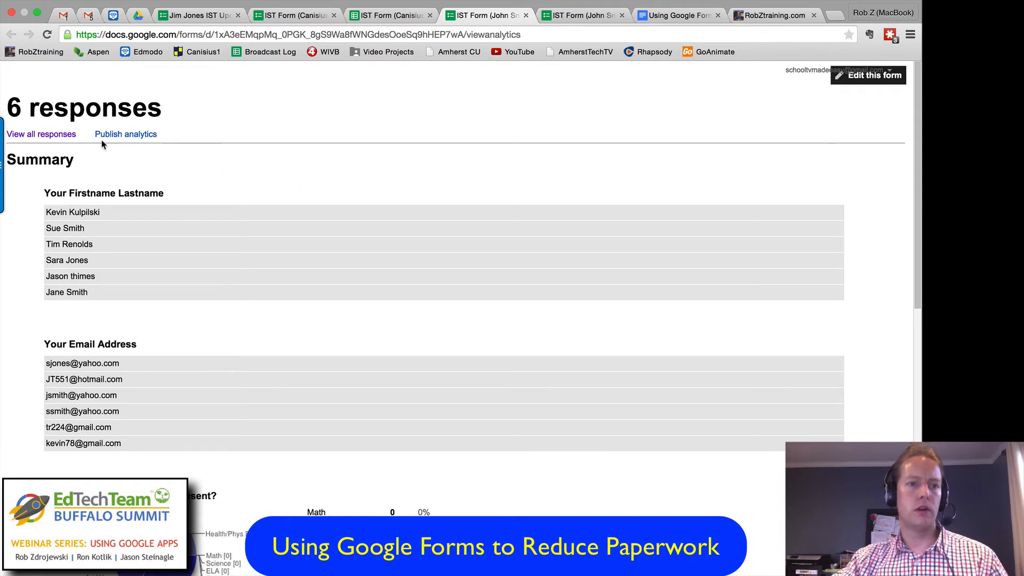
pyautogui.scroll(-3, 269, 188)
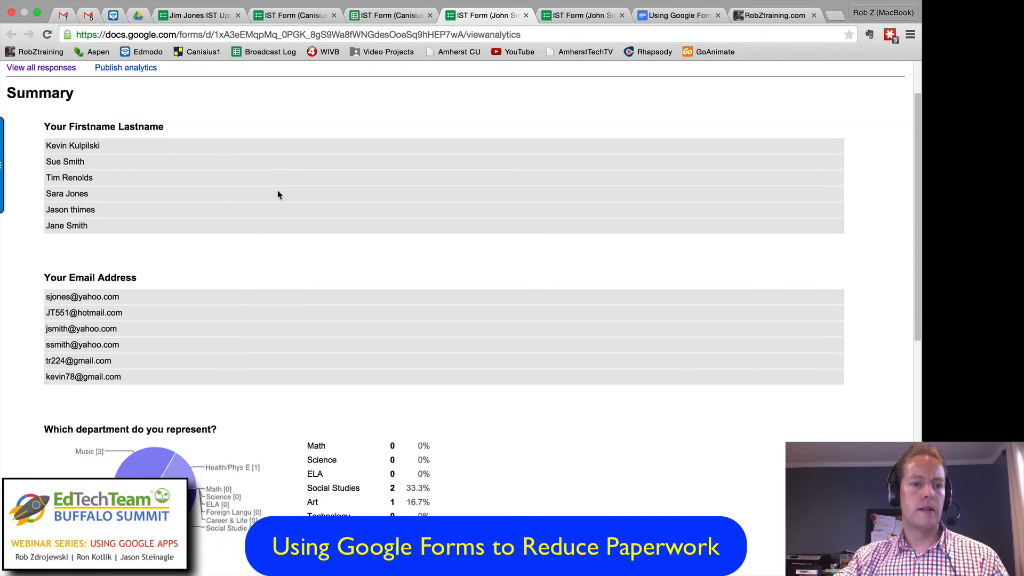
pyautogui.scroll(-5, 277, 193)
pyautogui.scroll(-4, 273, 214)
pyautogui.scroll(4, 217, 194)
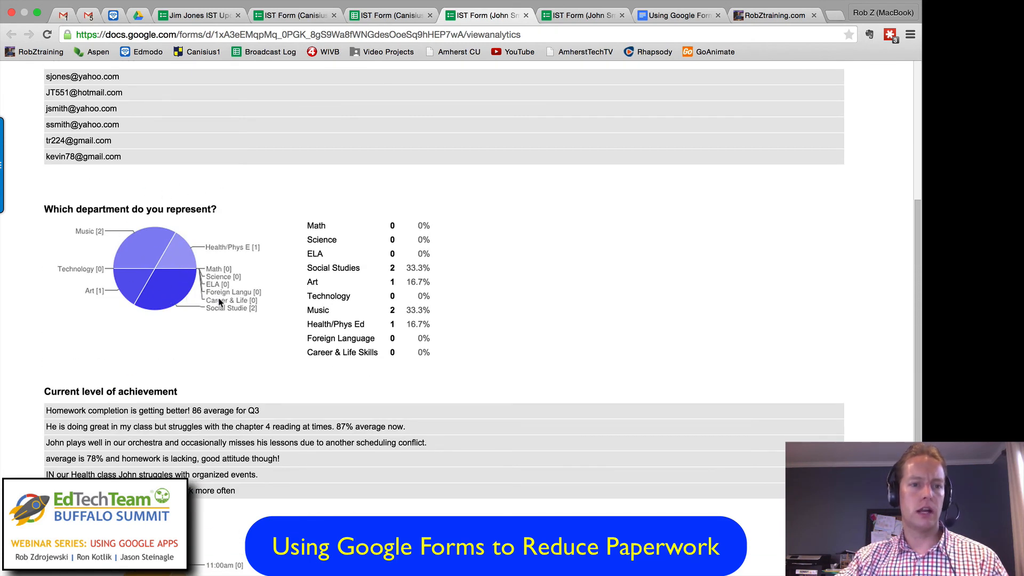
pyautogui.scroll(-10, 220, 295)
pyautogui.scroll(-2, 395, 308)
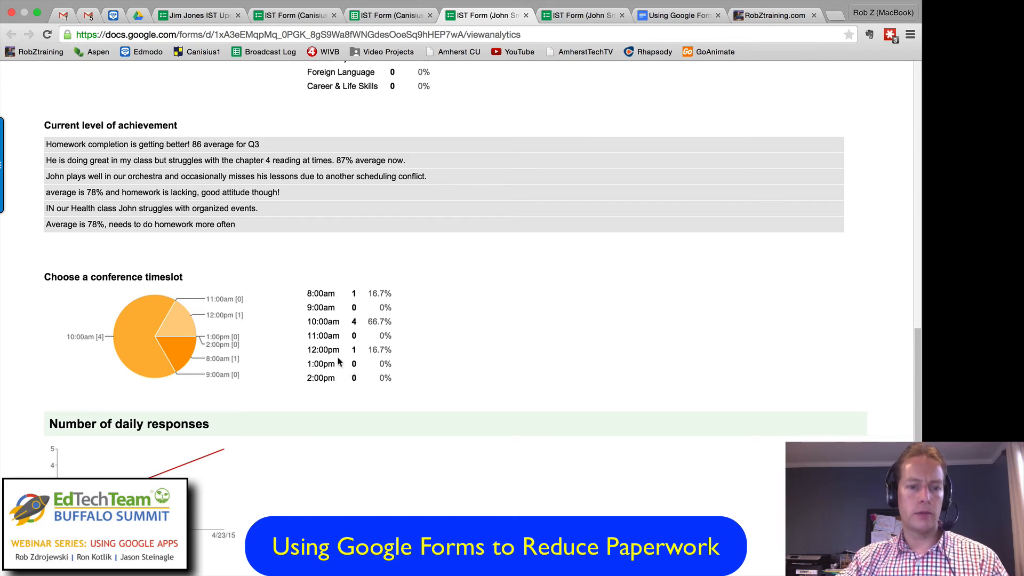
pyautogui.scroll(3, 338, 357)
pyautogui.scroll(15, 338, 357)
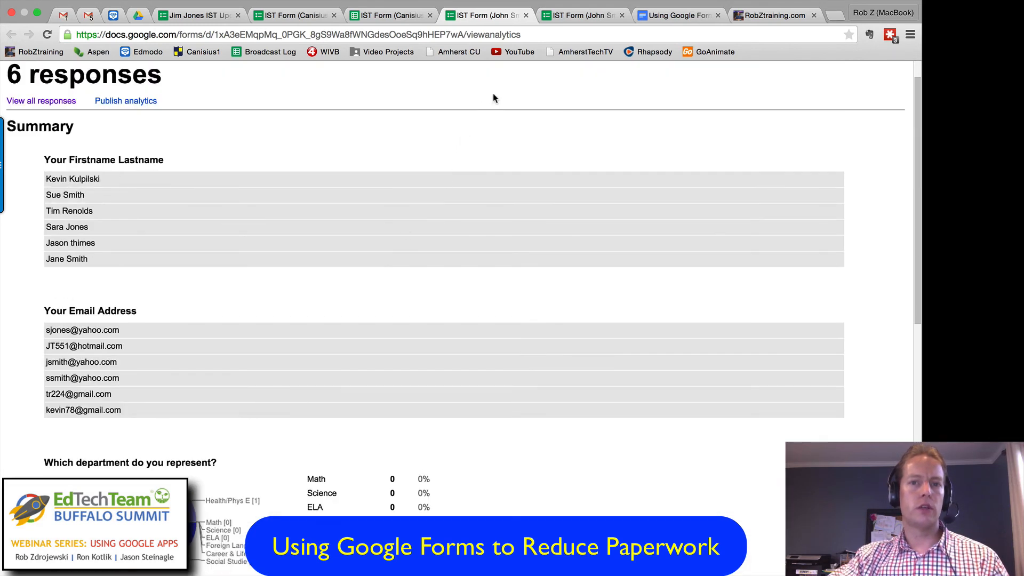
pyautogui.click(525, 15)
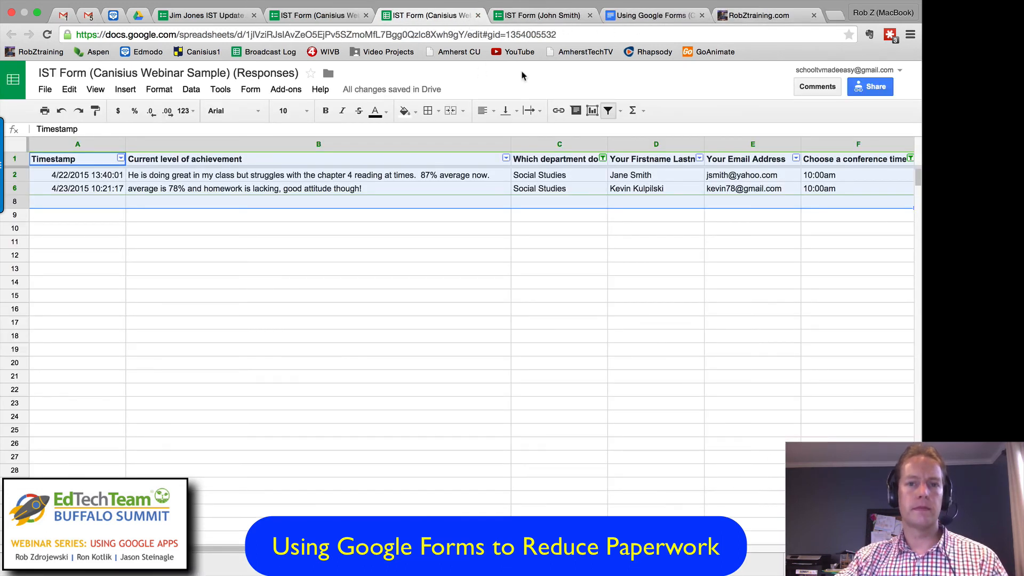
pyautogui.click(478, 16)
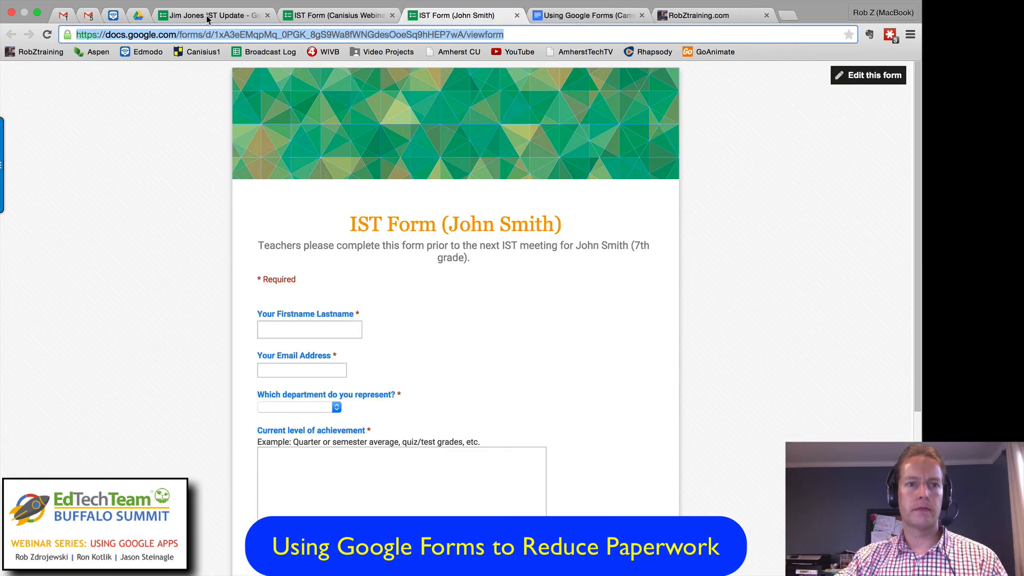
# Step: Switch to the RobZtraining.com blog and review the webinar series post, including the presentation outline and the upcoming sessions
pyautogui.click(692, 19)
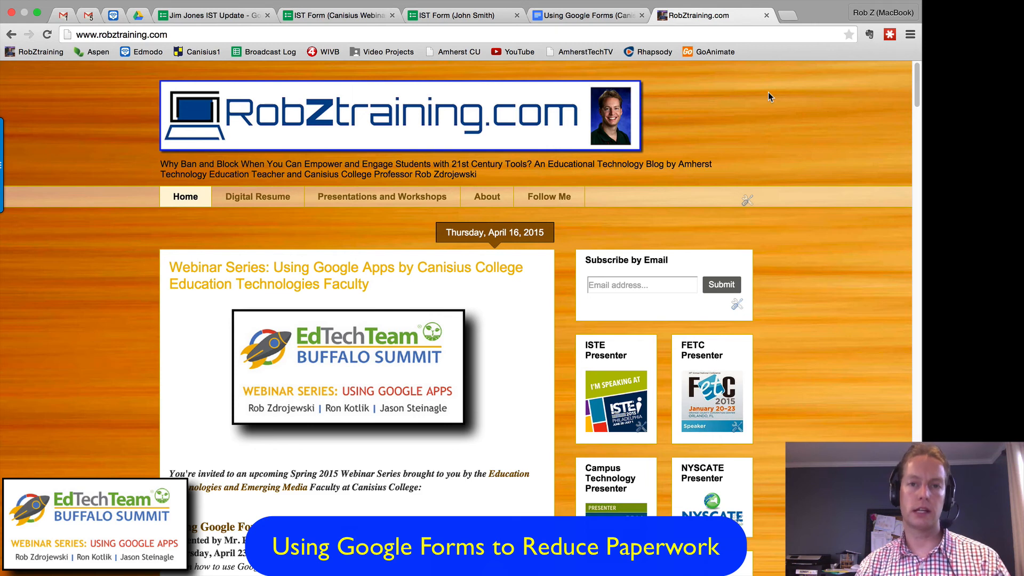
pyautogui.click(602, 14)
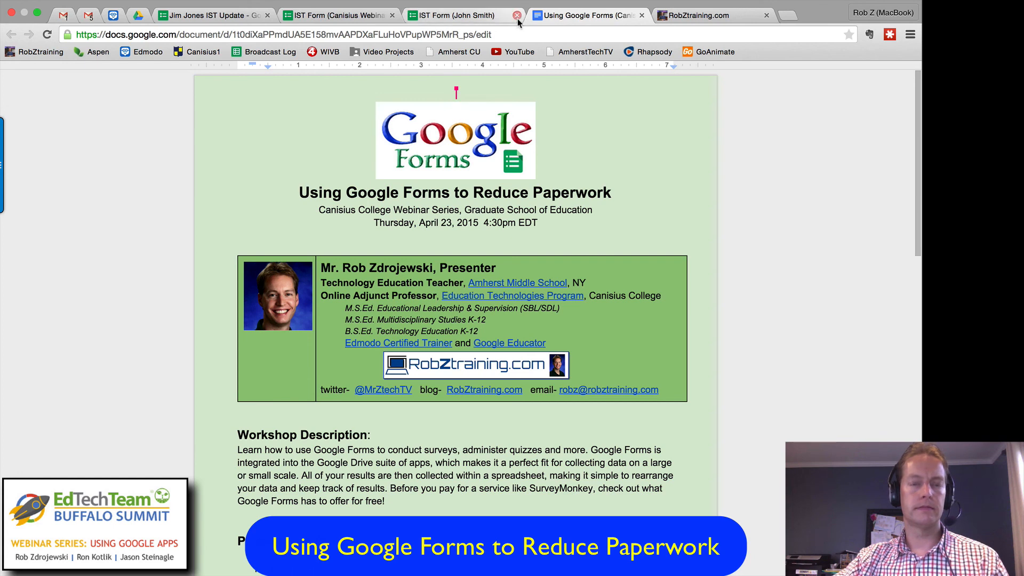
pyautogui.click(691, 17)
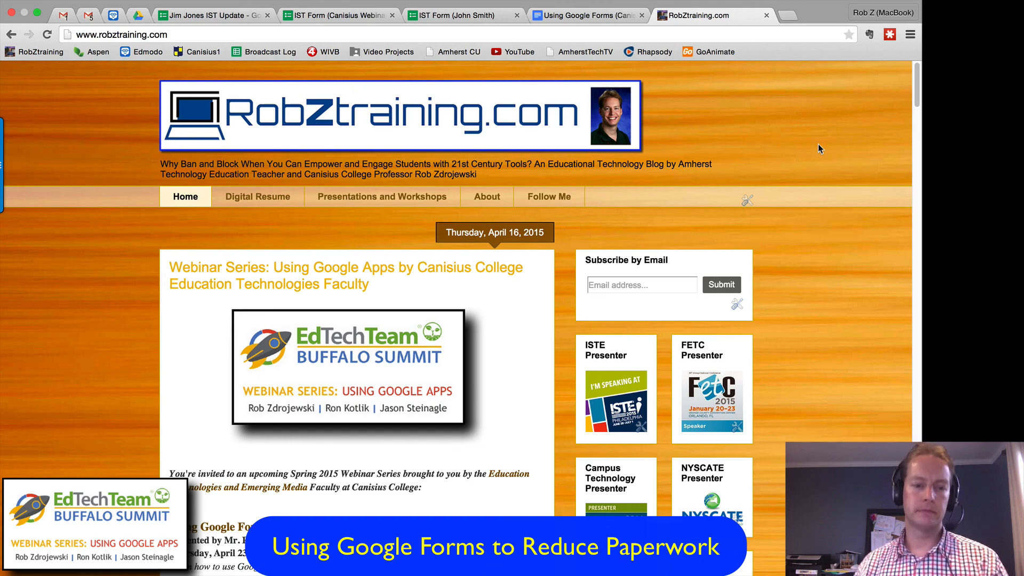
pyautogui.scroll(-15, 464, 275)
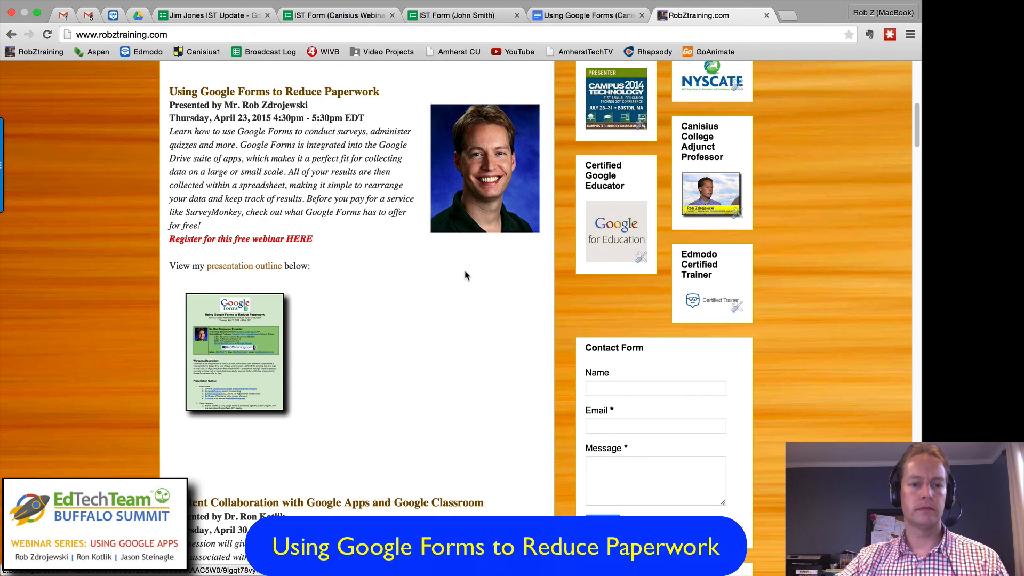
pyautogui.scroll(-3, 478, 274)
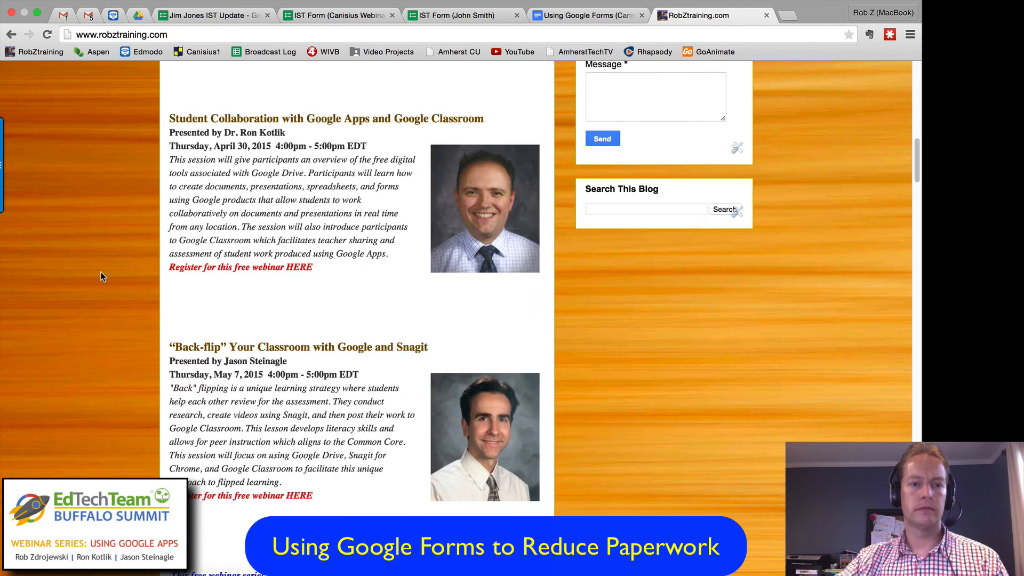